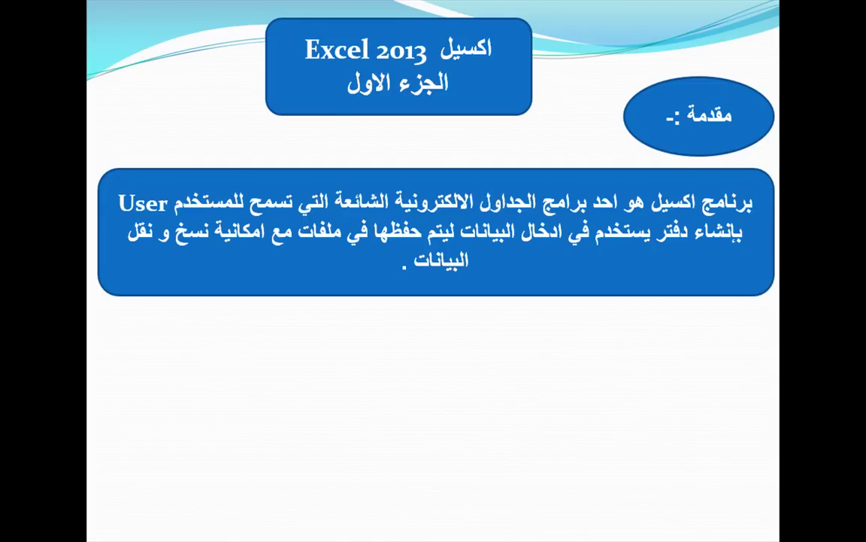
Reveal the program-uses heading and its numbered list on the Excel 2013 slide.
key("Right")
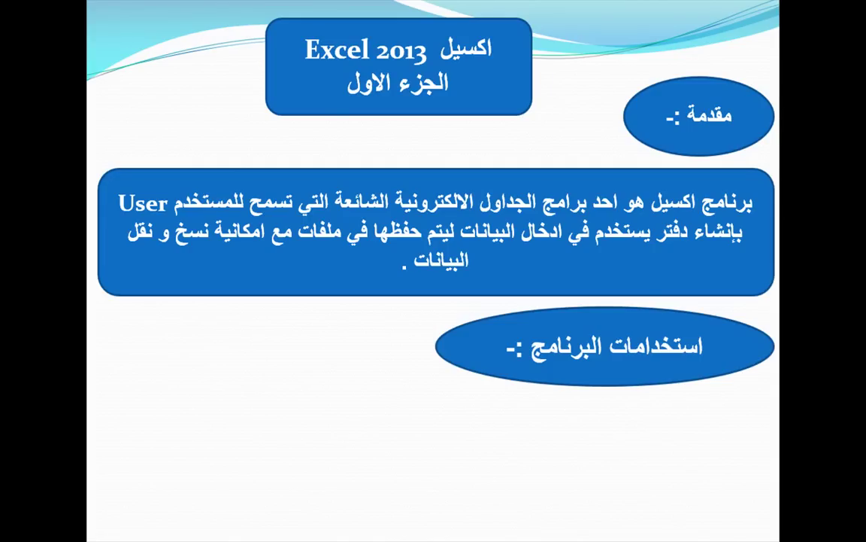
key("Right")
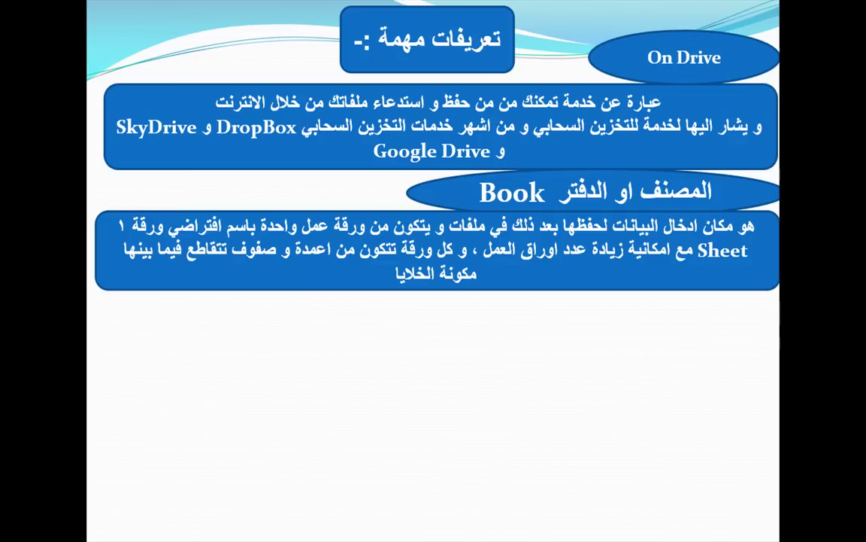
Reveal the columns heading, the columns definition, and then the rows definition.
key("space")
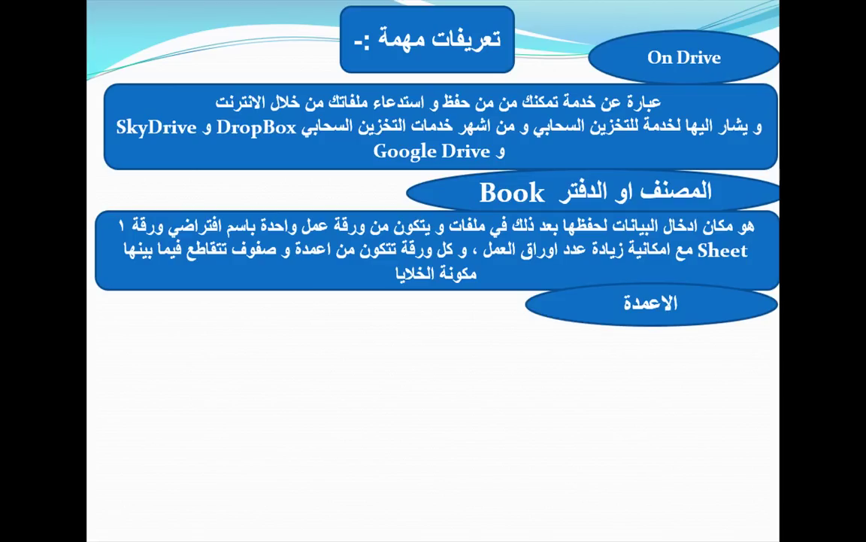
key("space")
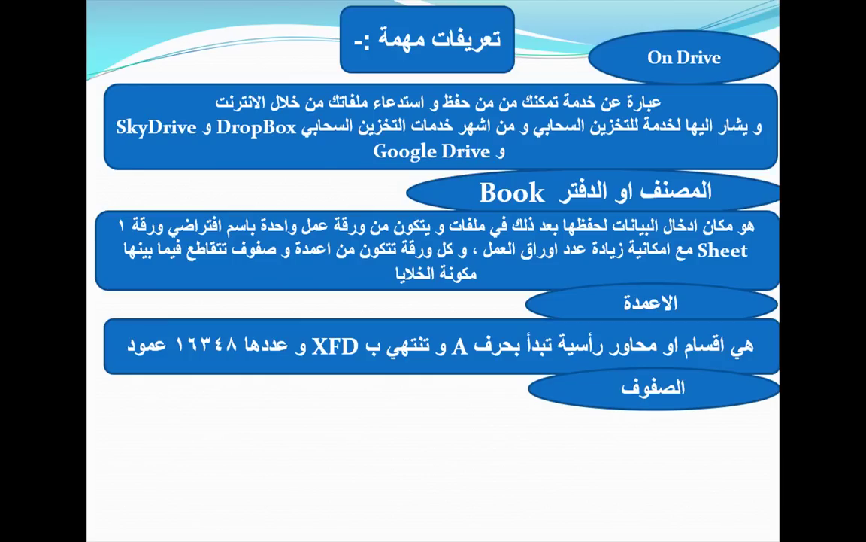
key("Right")
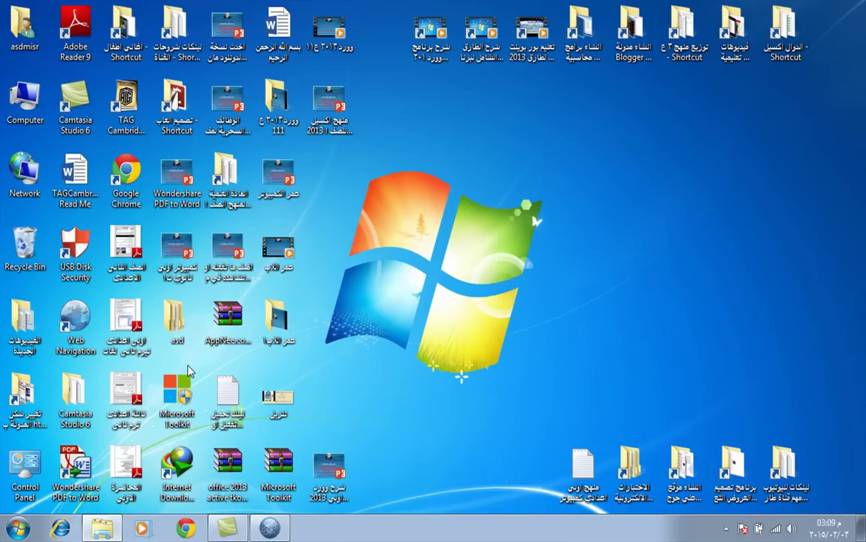
left_click(15, 530)
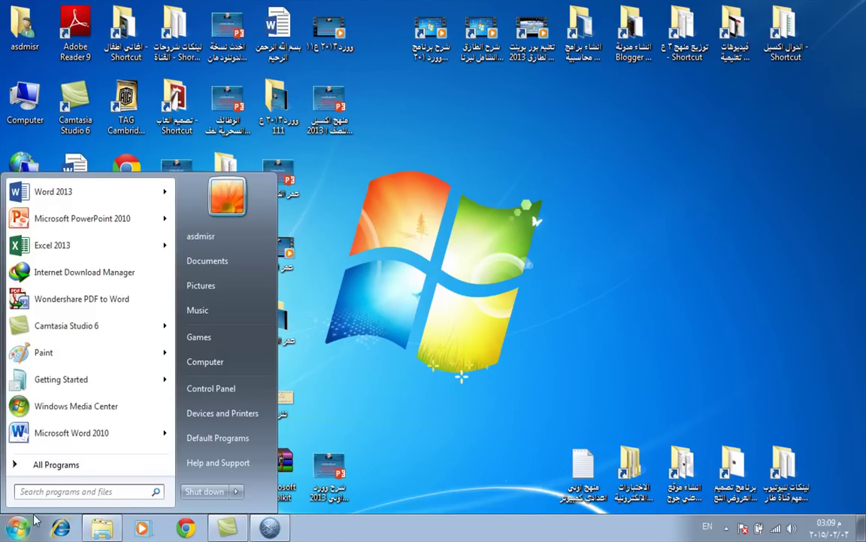
left_click(56, 466)
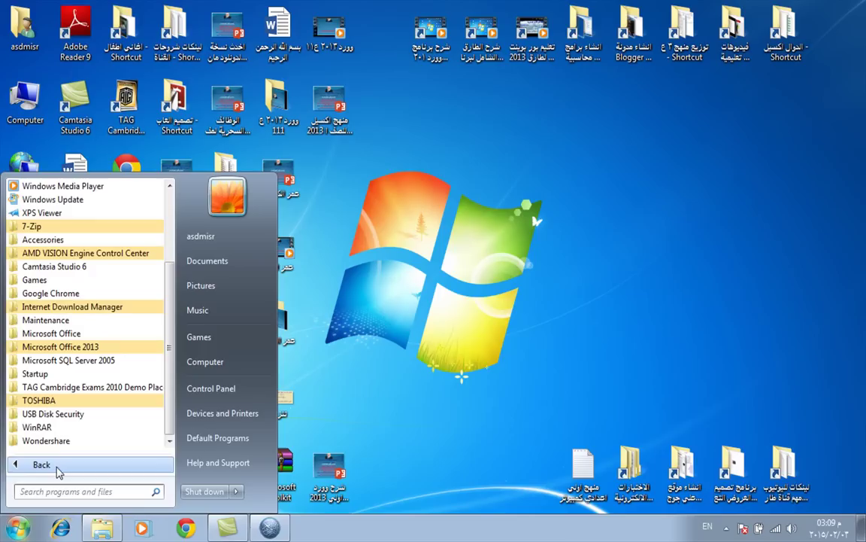
left_click(47, 346)
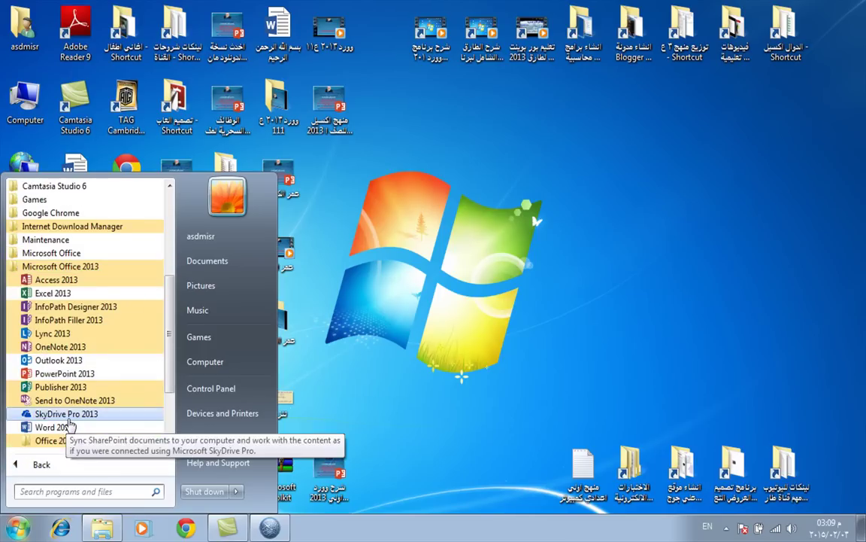
left_click(49, 293)
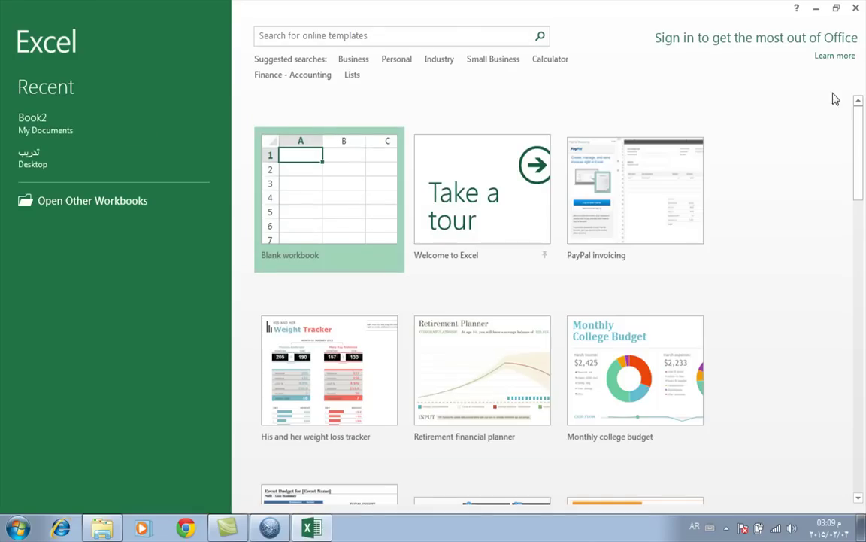
left_click(856, 8)
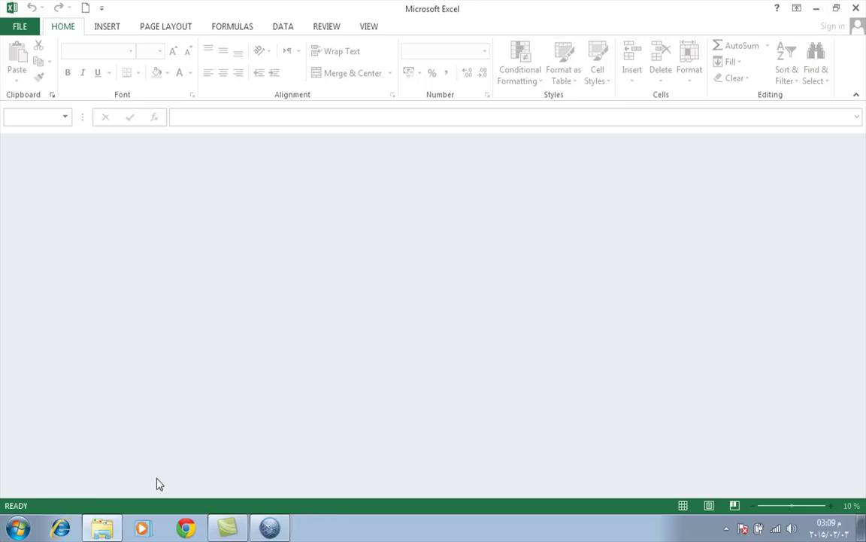
left_click(17, 527)
left_click(40, 491)
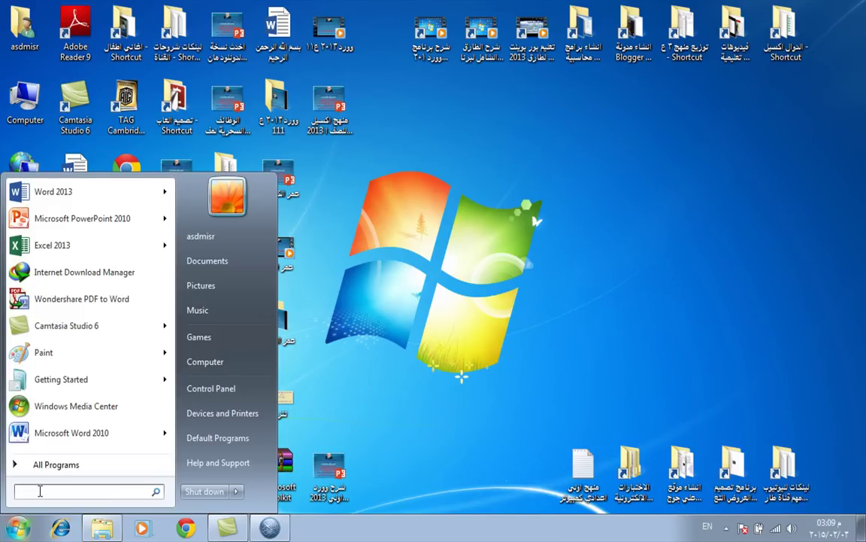
type("excel")
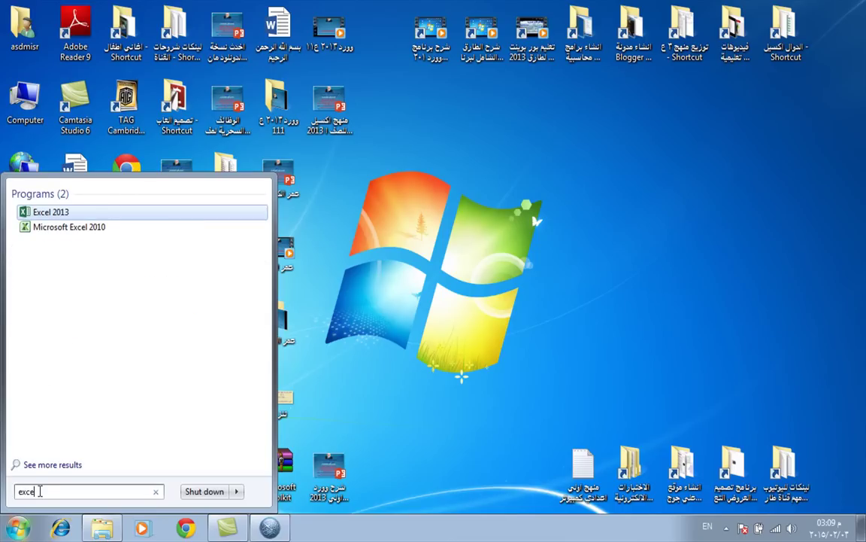
type(" 2013")
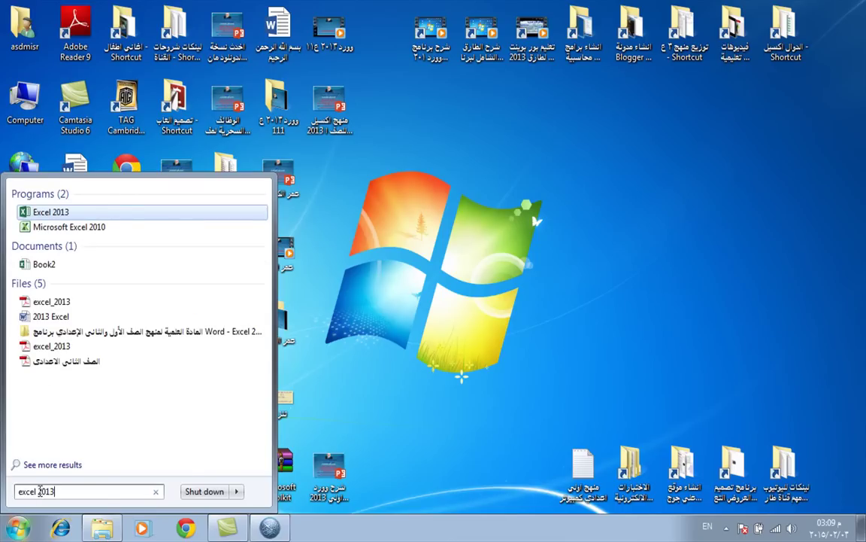
key("Return")
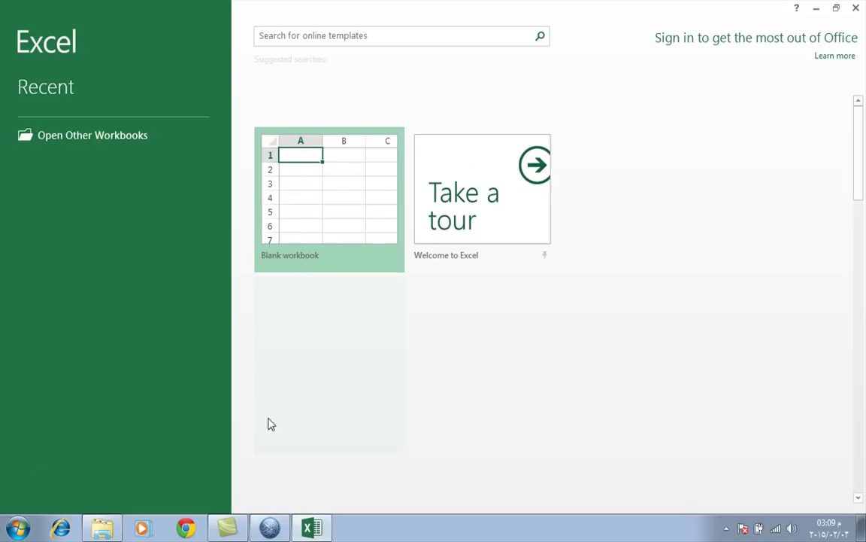
left_click(855, 8)
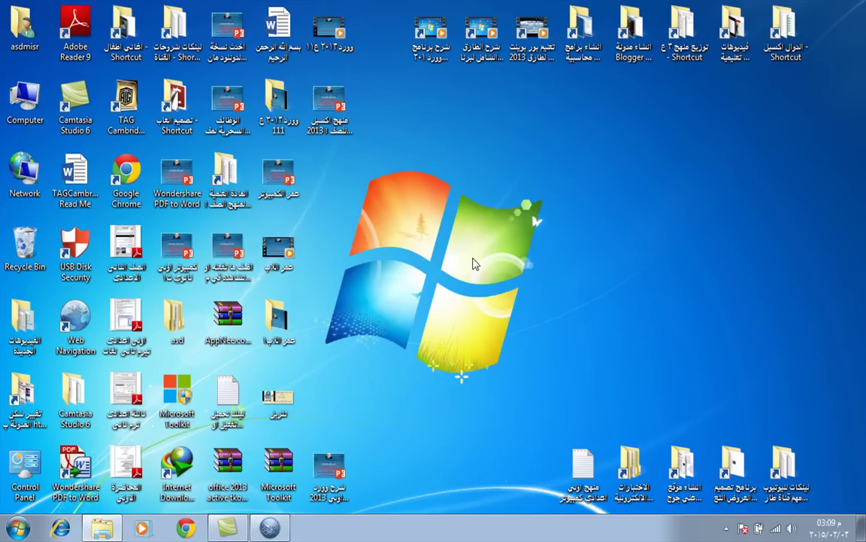
Open the desktop's context menu, then dismiss it without creating anything.
right_click(487, 165)
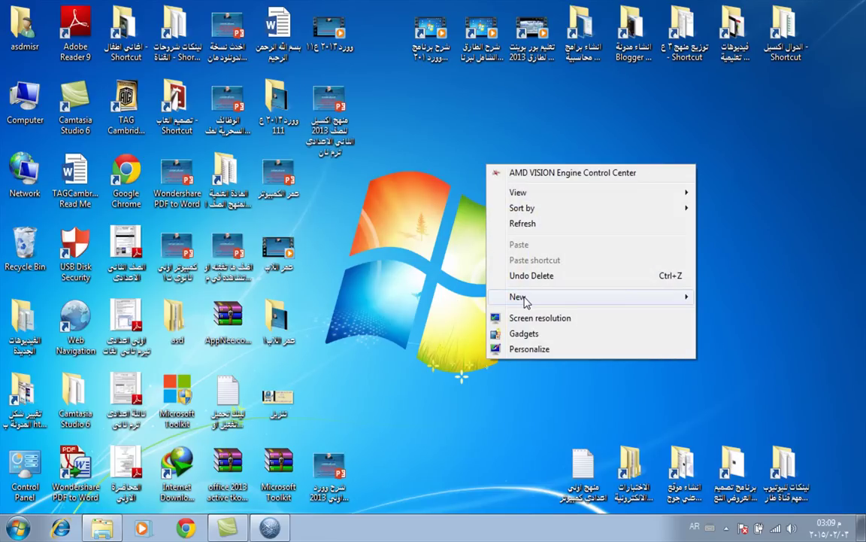
mouse_move(524, 298)
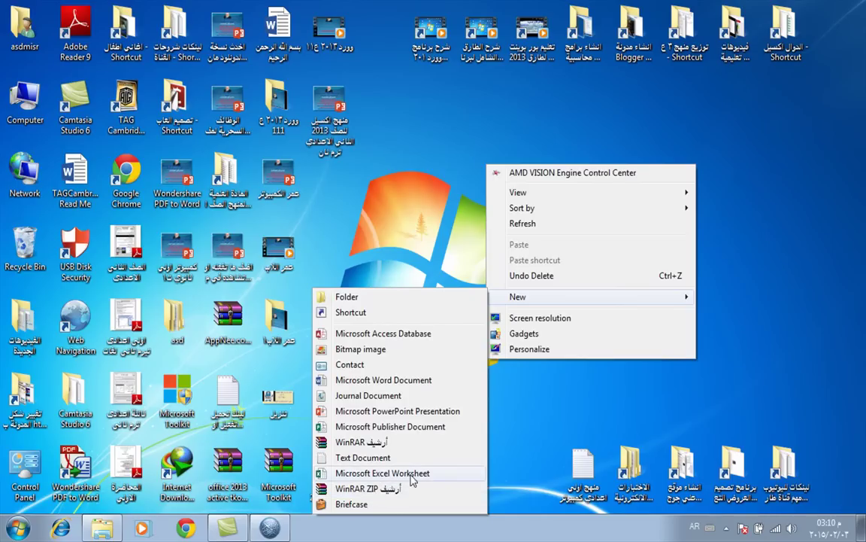
left_click(530, 433)
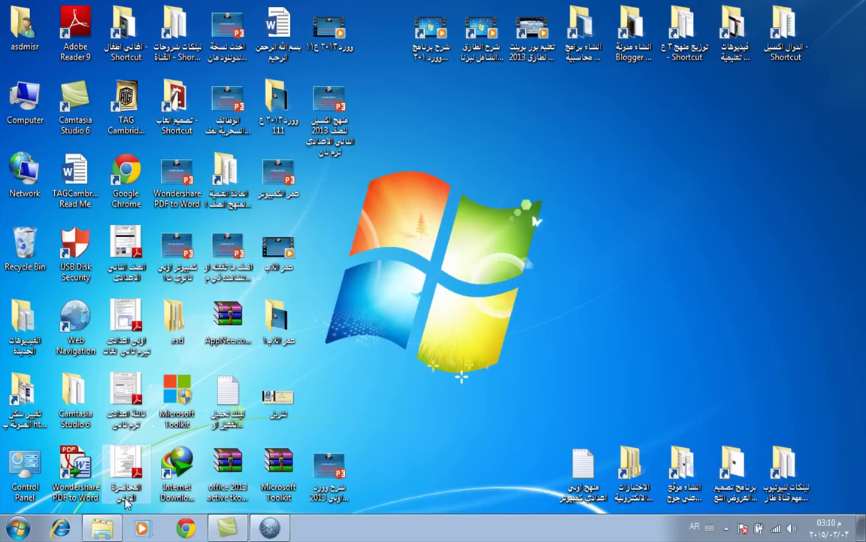
Launch Excel 2013 from Start > All Programs > Microsoft Office 2013.
left_click(18, 527)
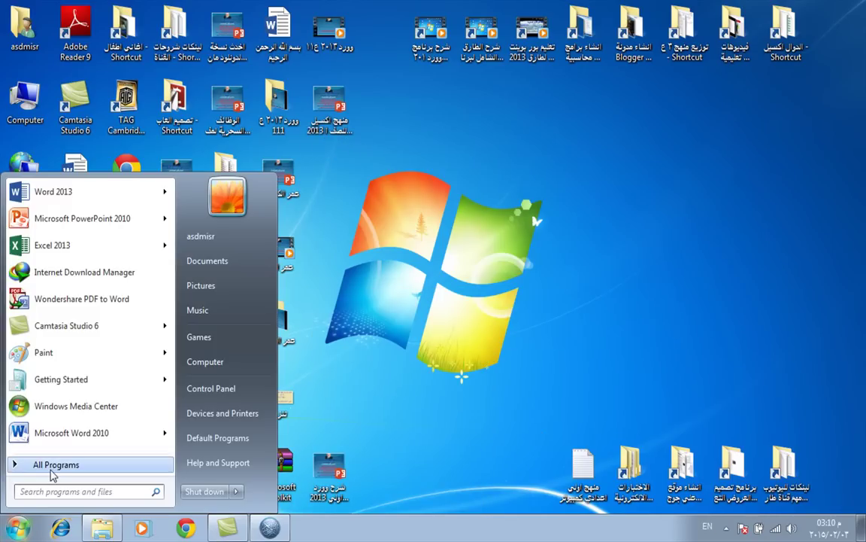
left_click(49, 466)
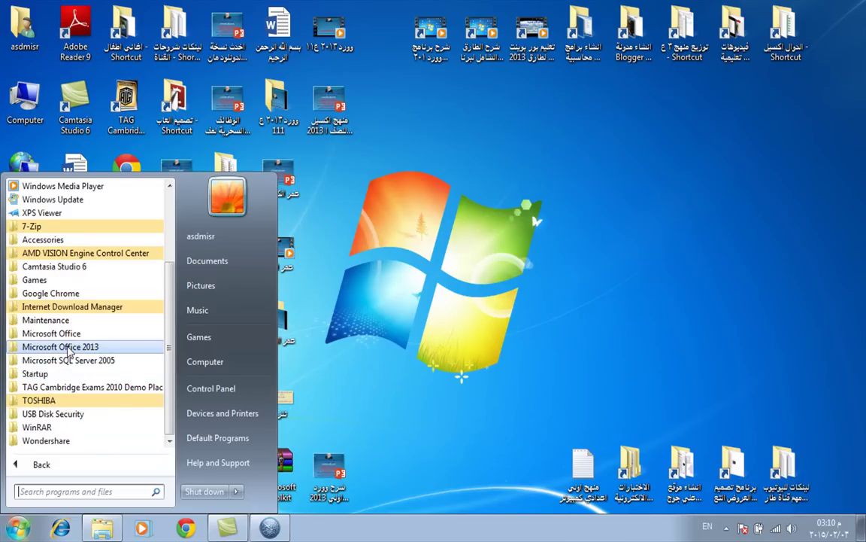
left_click(67, 347)
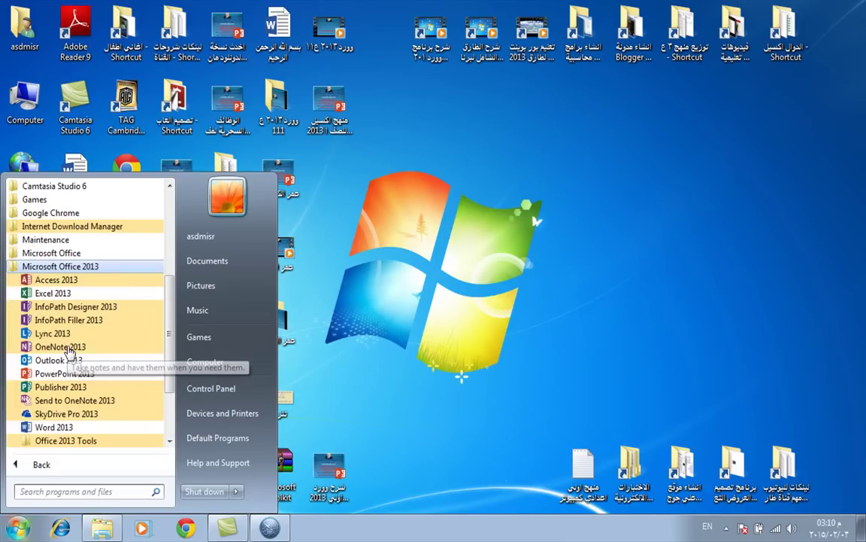
left_click(46, 293)
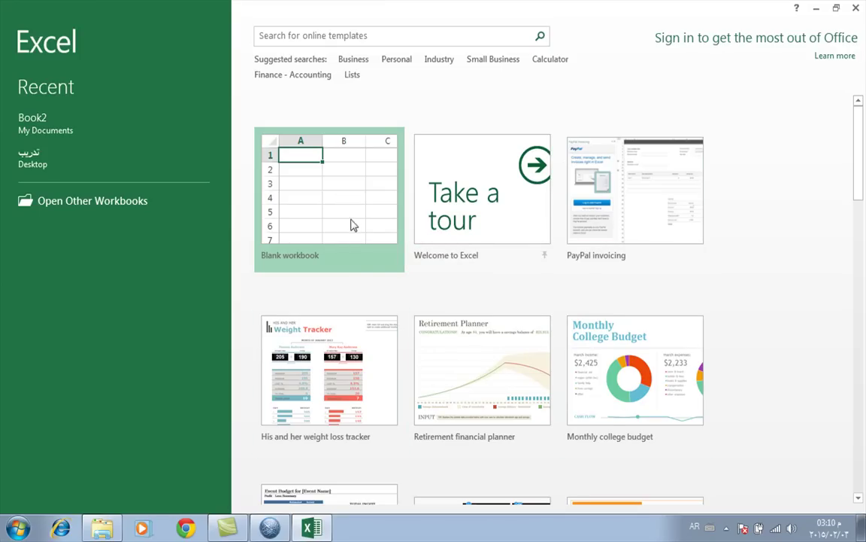
Create a blank workbook and turn off Sheet Right-to-Left so column A is leftmost.
left_click(348, 219)
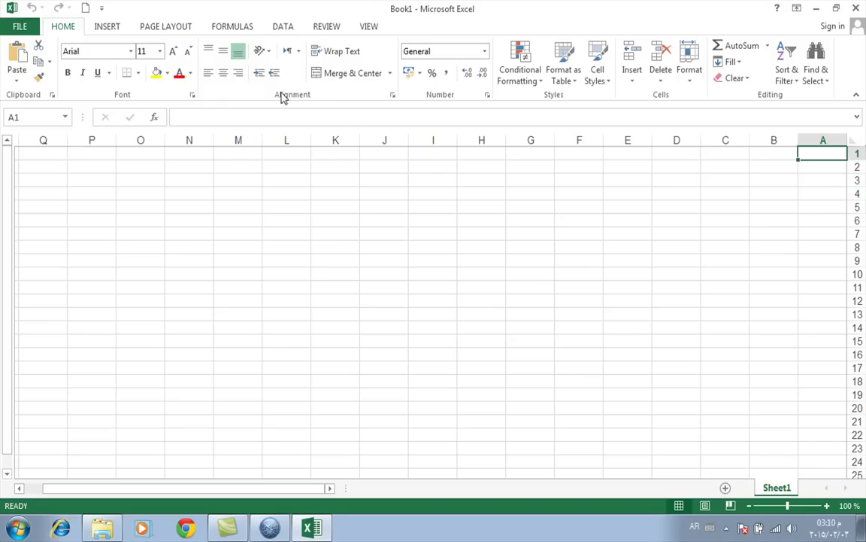
left_click(152, 29)
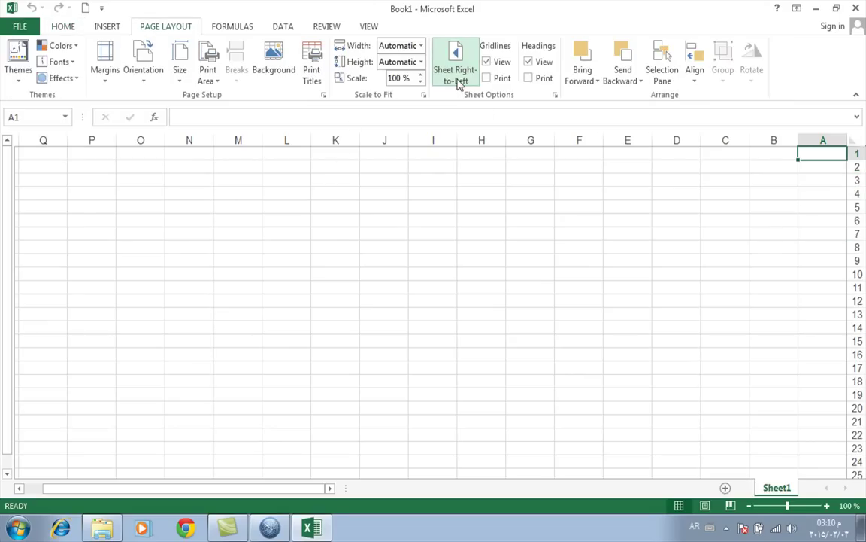
left_click(460, 69)
left_click(406, 191)
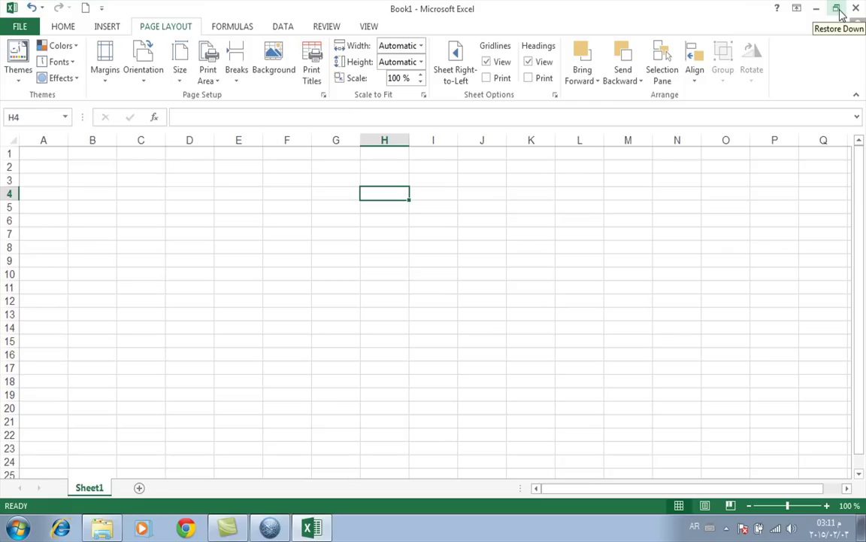
Restore, maximize, minimize, and then bring back the Excel window.
left_click(836, 9)
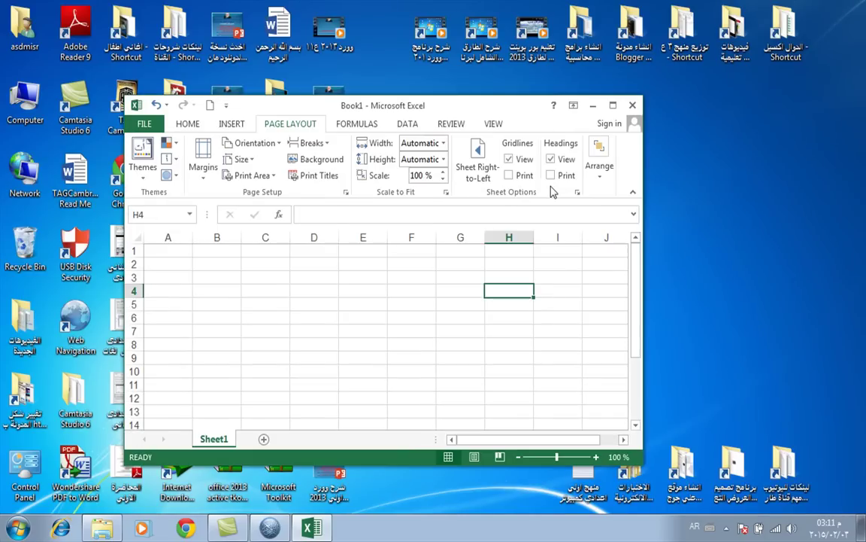
left_click(615, 108)
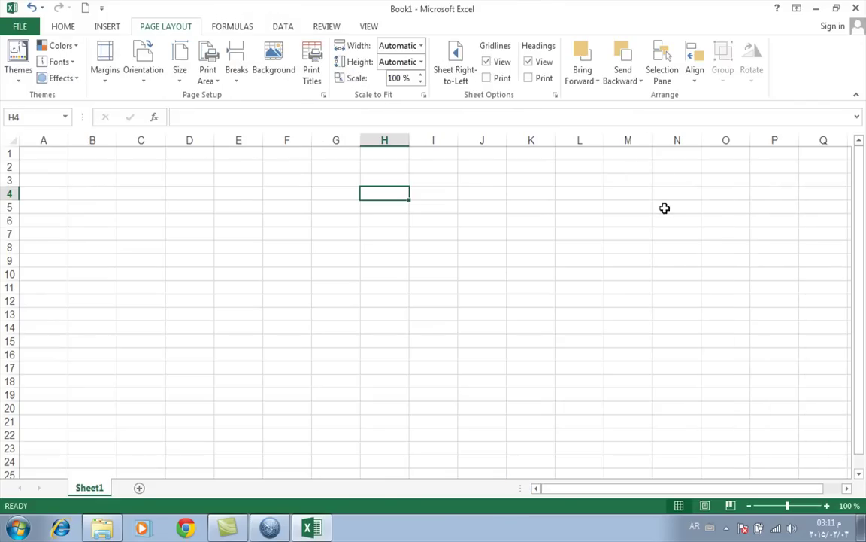
left_click(816, 8)
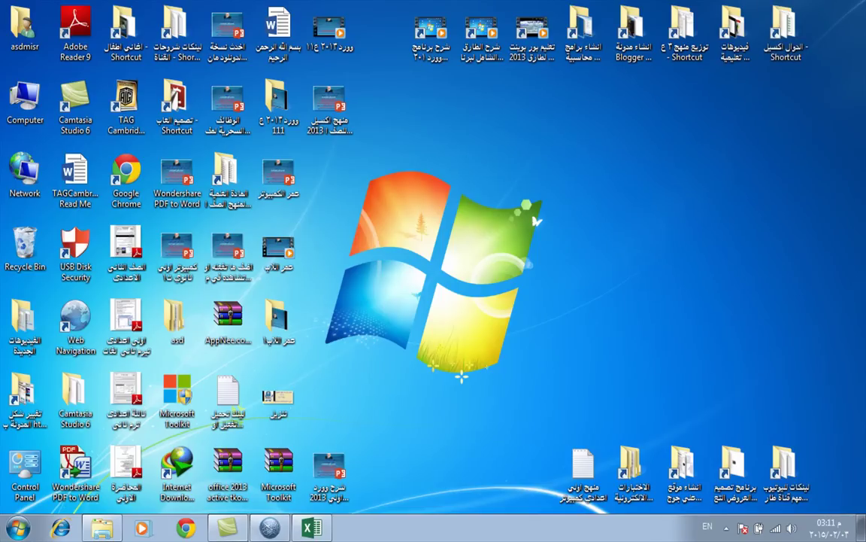
left_click(318, 533)
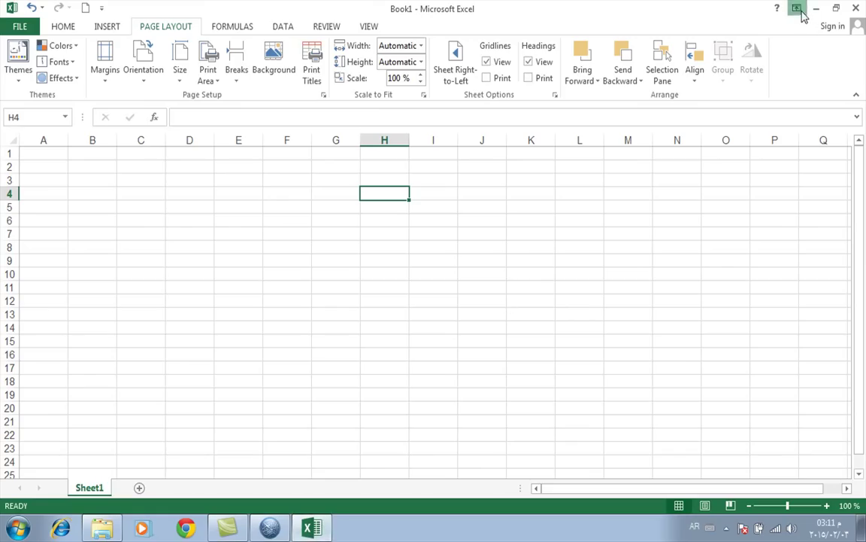
Switch the ribbon to Show Tabs, checking the Home, Insert, Page Layout and Formulas tabs.
left_click(798, 9)
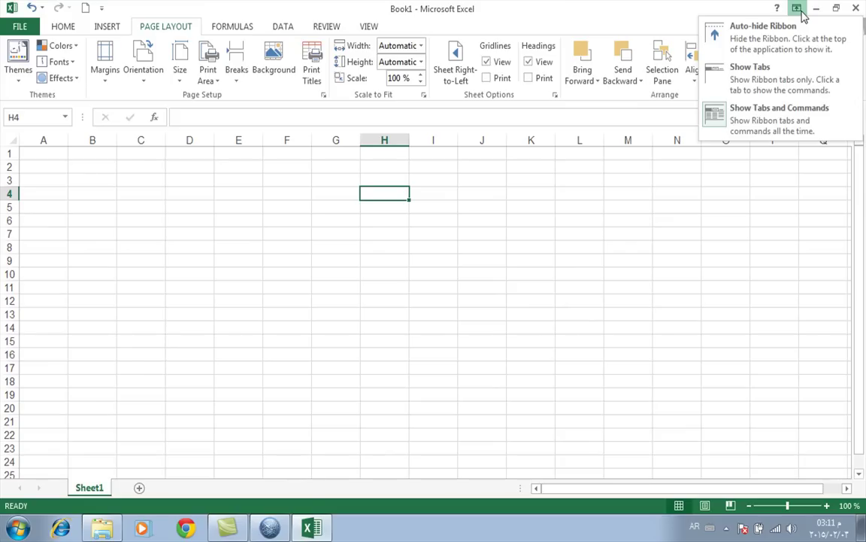
left_click(757, 127)
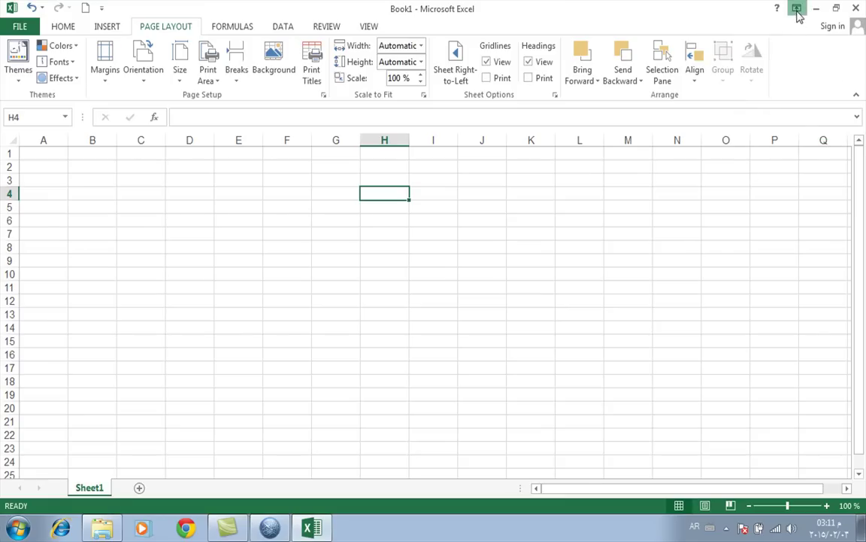
left_click(798, 11)
left_click(762, 84)
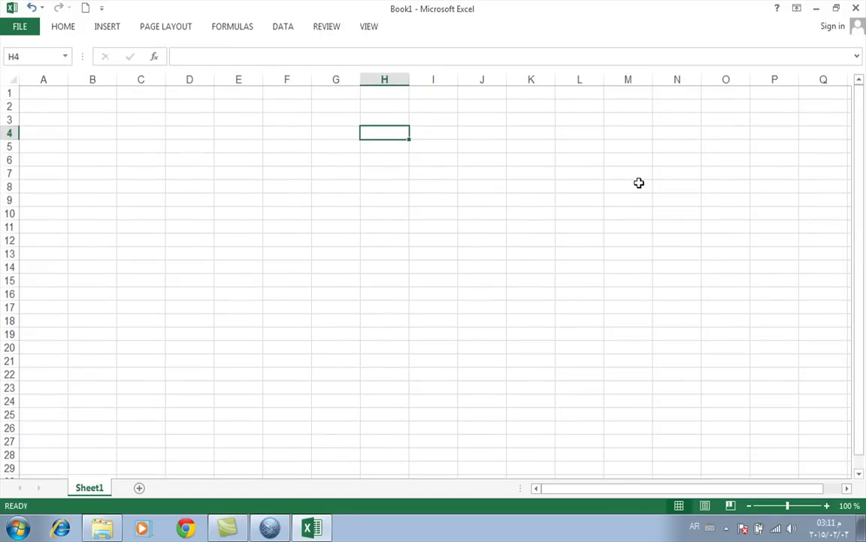
left_click(60, 32)
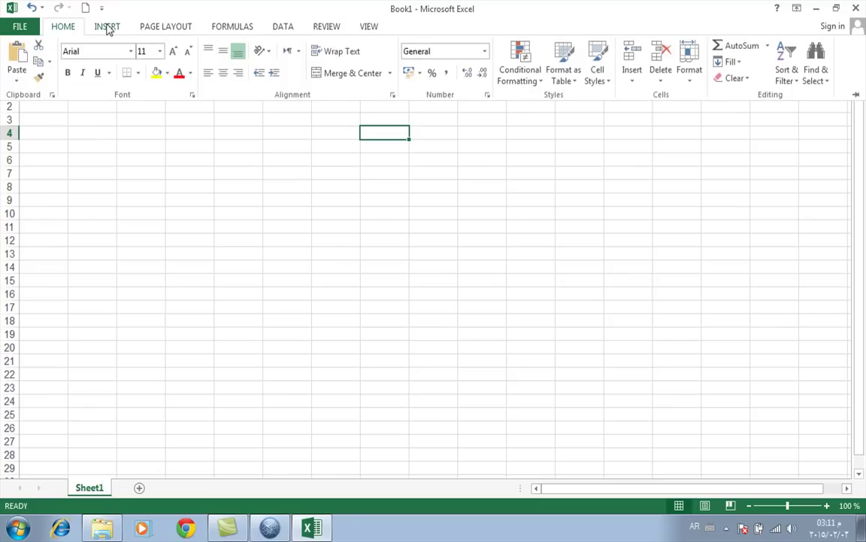
left_click(106, 28)
left_click(166, 31)
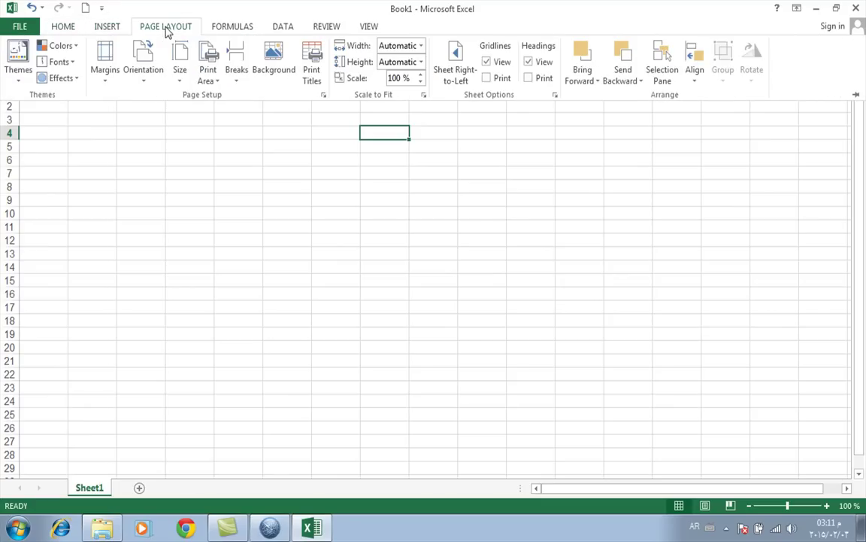
left_click(226, 28)
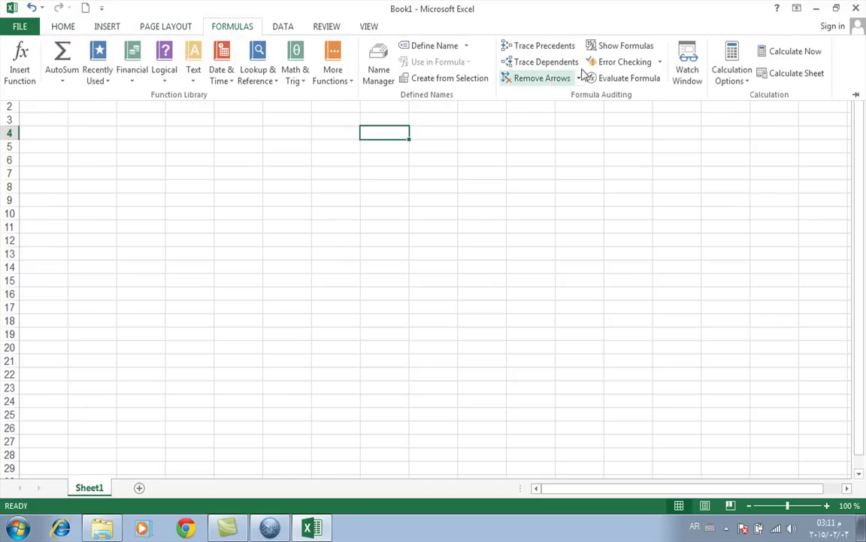
Try Auto-hide Ribbon, then pin the ribbon back with Show Tabs and Commands.
left_click(797, 9)
left_click(767, 41)
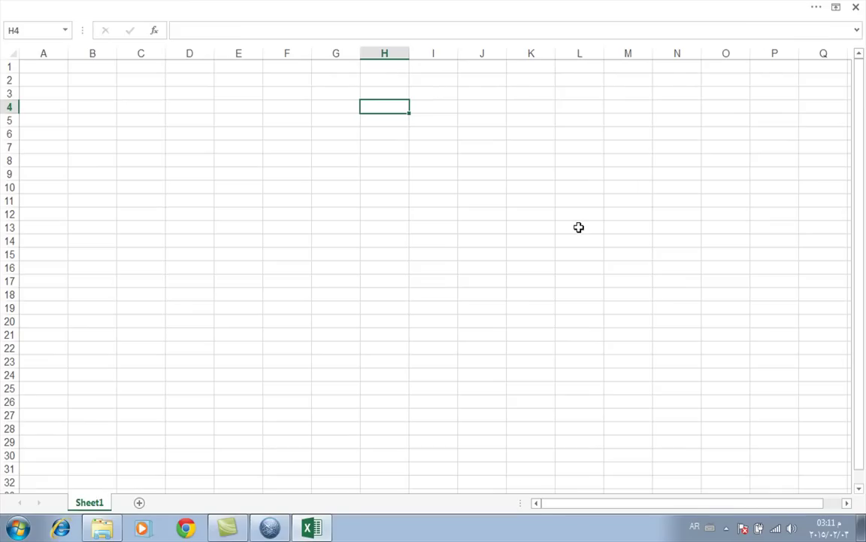
left_click(244, 174)
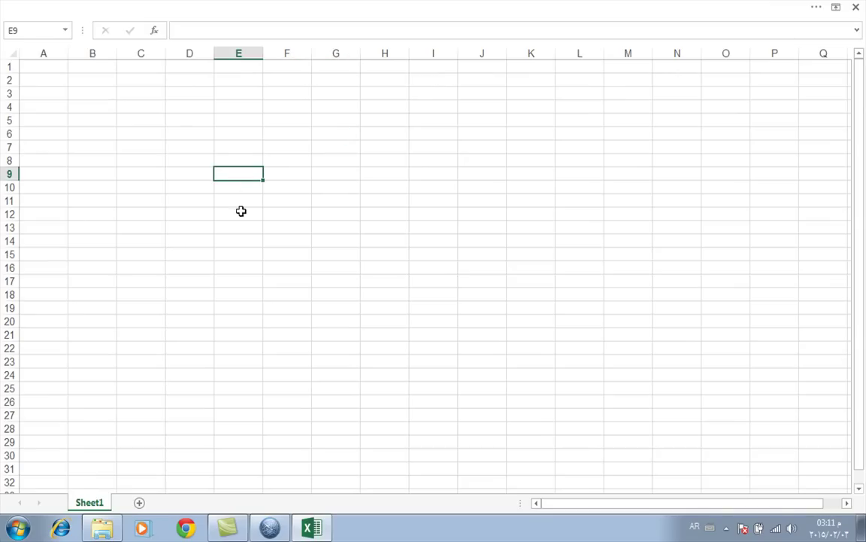
left_click(369, 15)
left_click(817, 9)
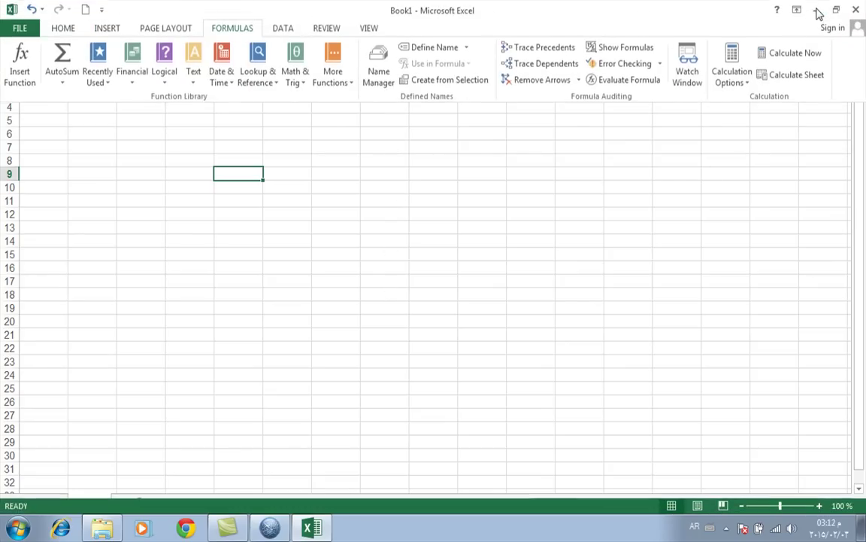
left_click(797, 11)
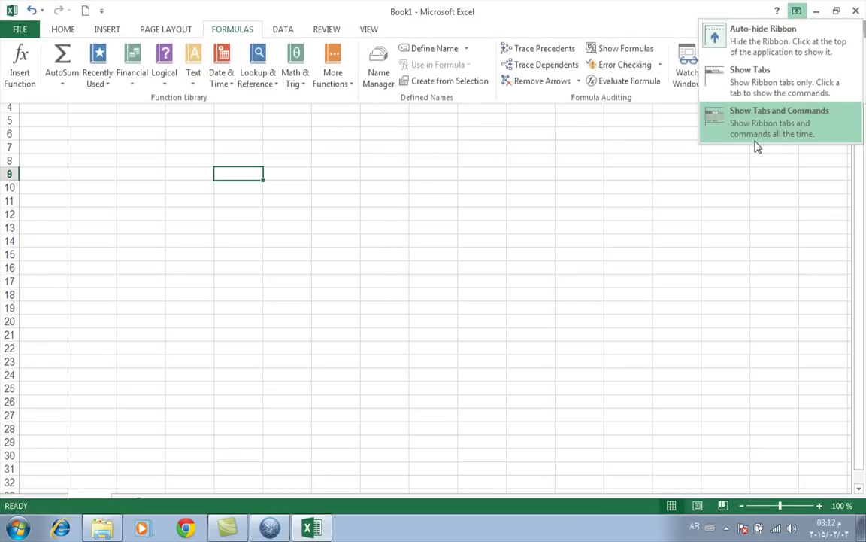
left_click(778, 122)
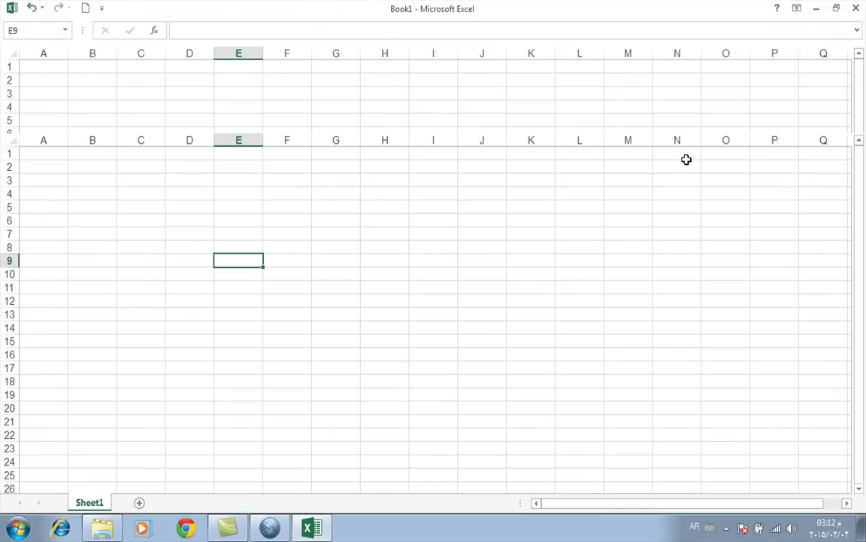
left_click(549, 232)
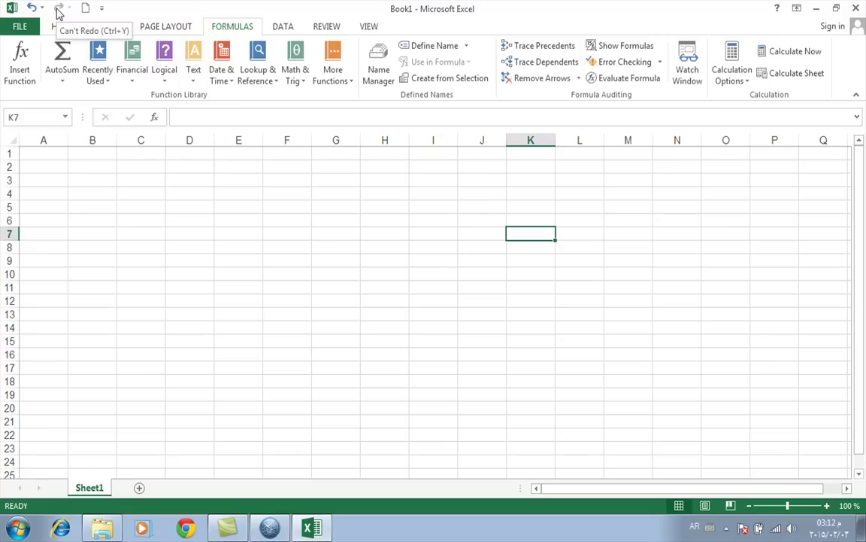
left_click(102, 9)
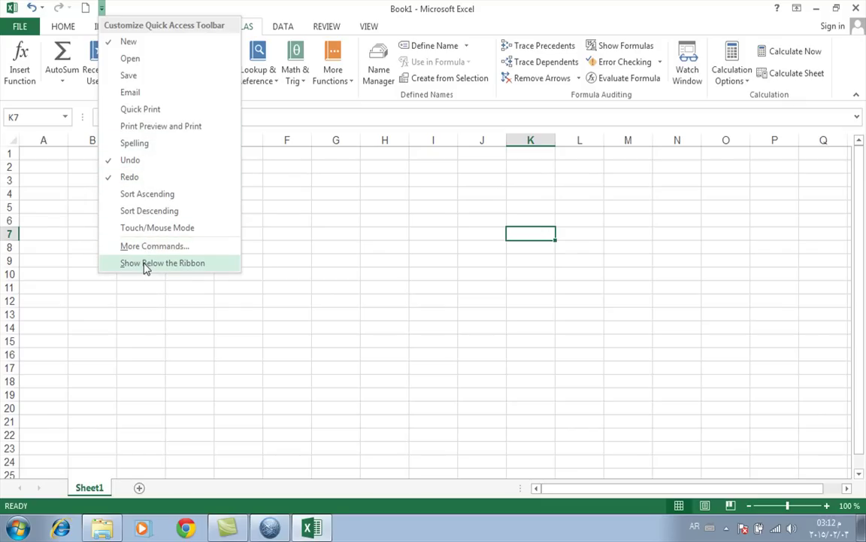
left_click(146, 263)
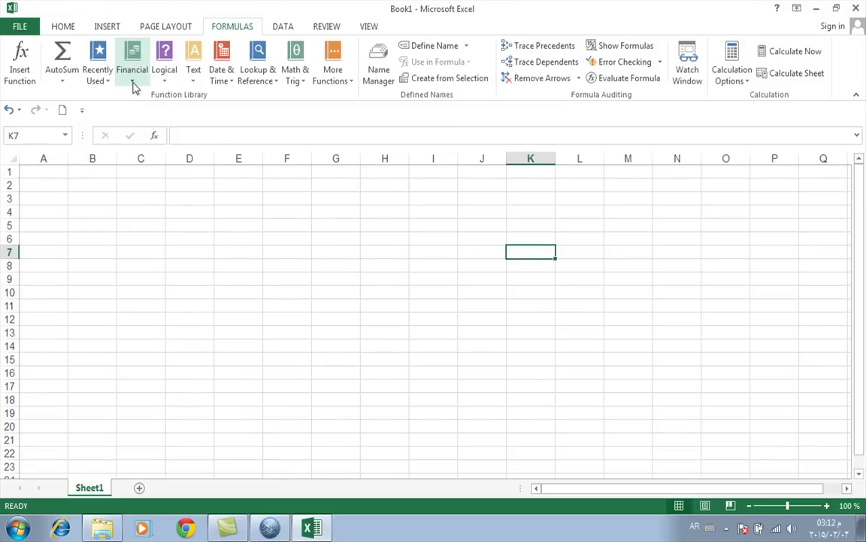
left_click(81, 111)
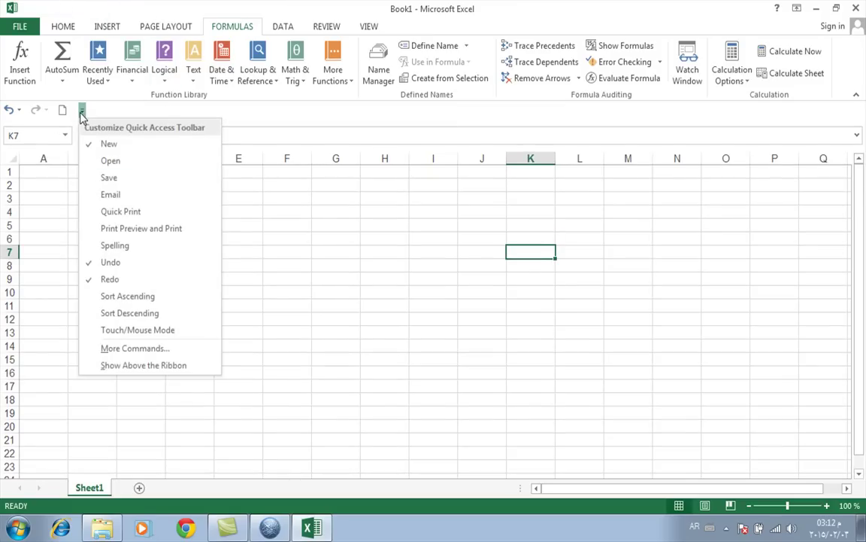
left_click(139, 366)
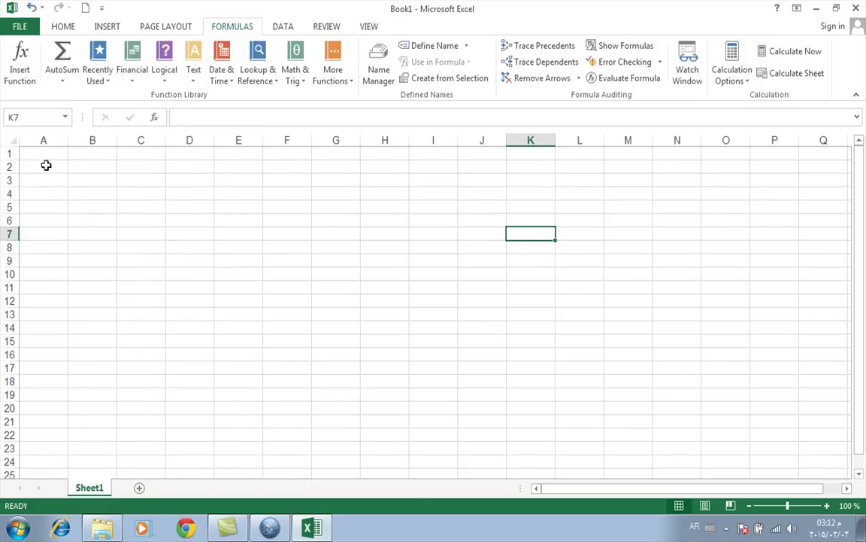
left_click(11, 6)
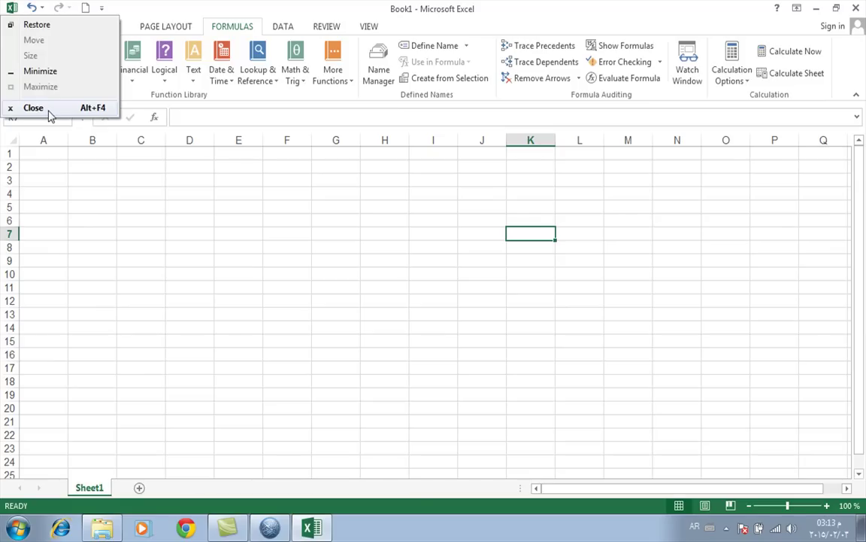
left_click(216, 220)
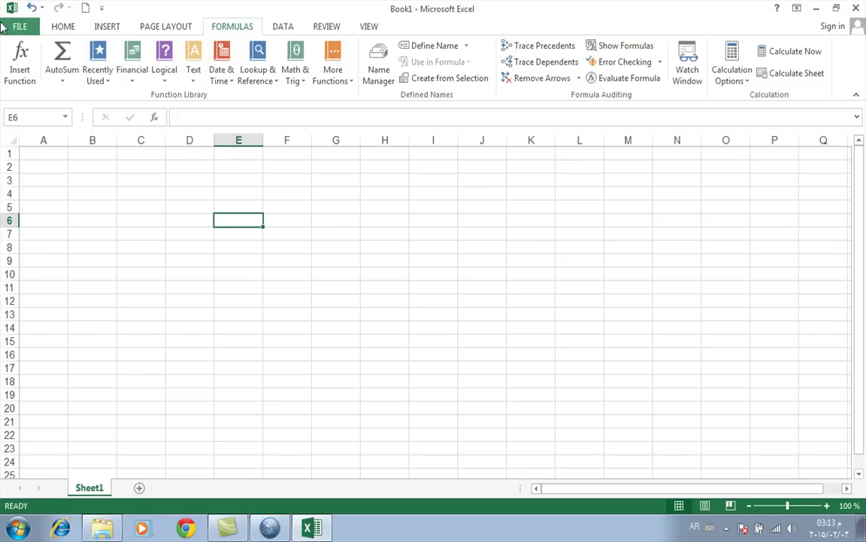
Visit the FILE area, then tour Home, Insert, Page Layout, Formulas, Data, Review, View, ending on Home.
left_click(26, 29)
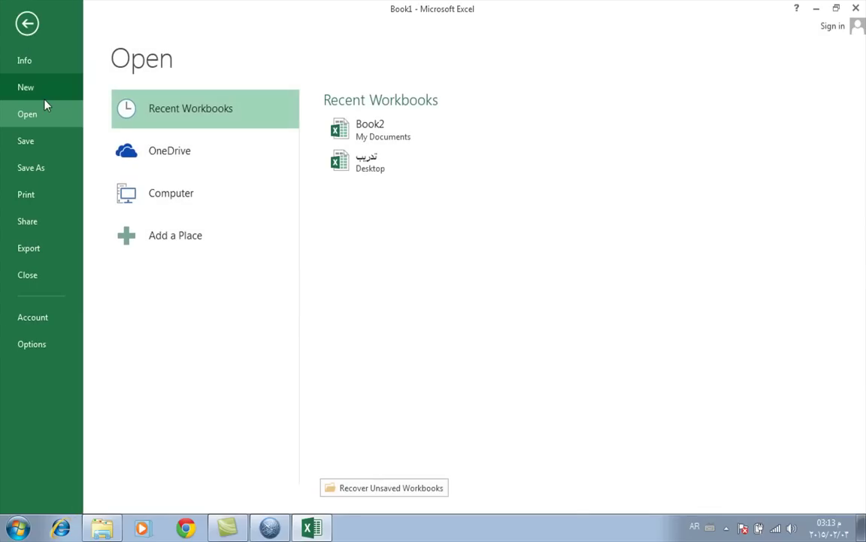
key("Escape")
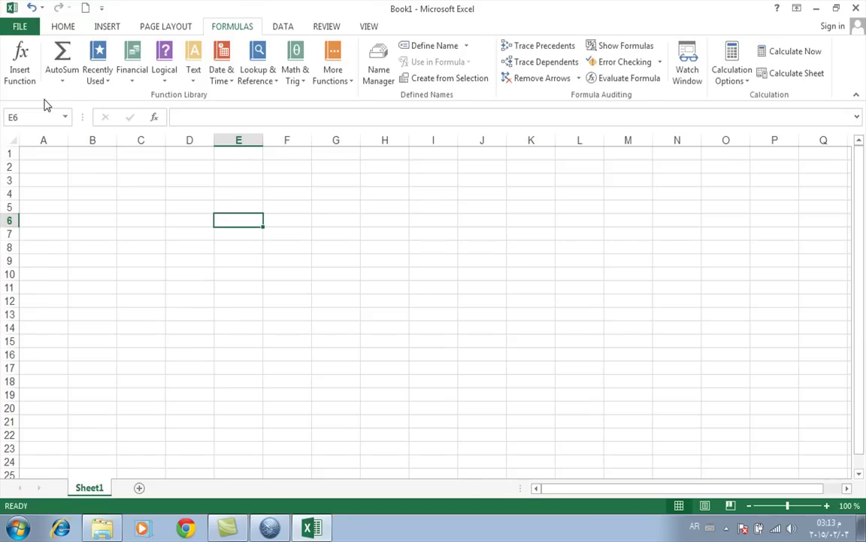
left_click(64, 27)
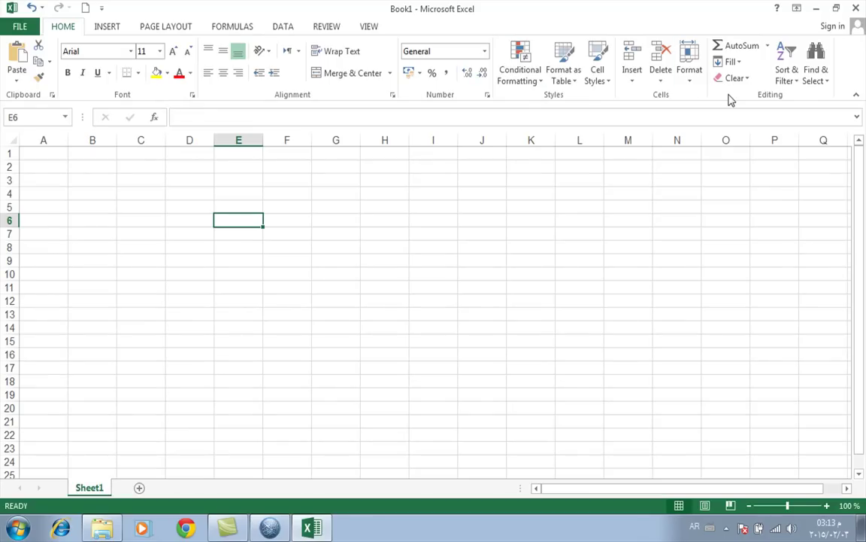
left_click(113, 27)
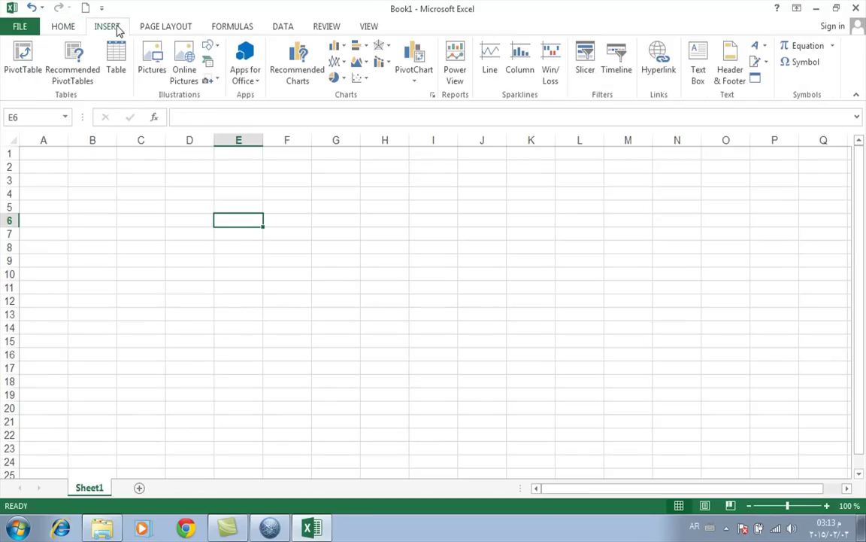
left_click(184, 28)
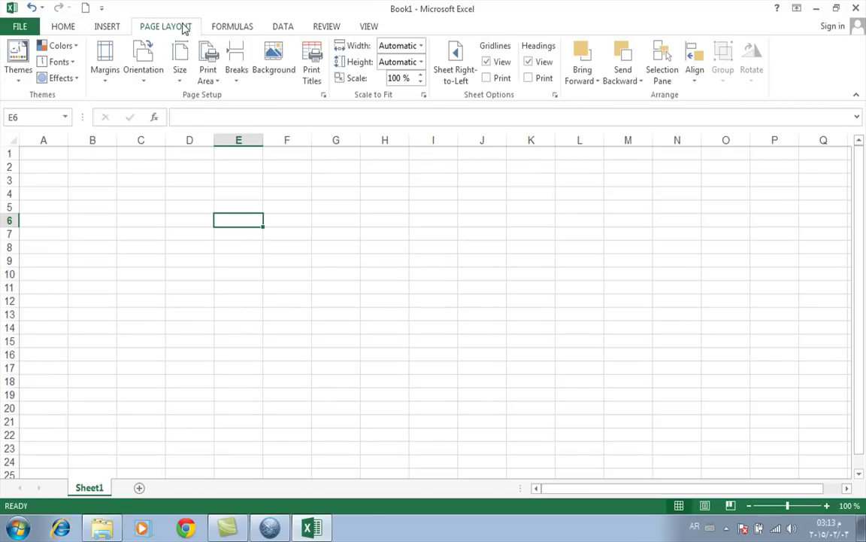
left_click(239, 30)
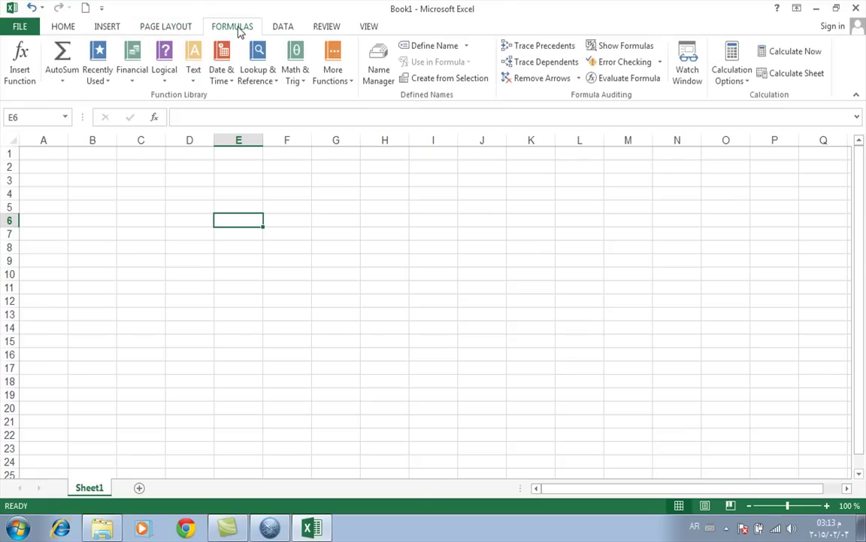
left_click(285, 28)
left_click(334, 30)
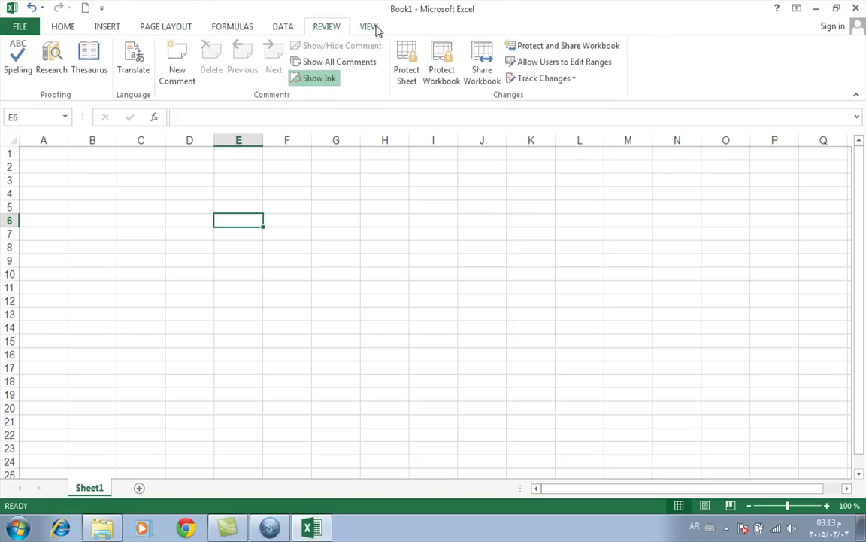
left_click(376, 29)
left_click(66, 29)
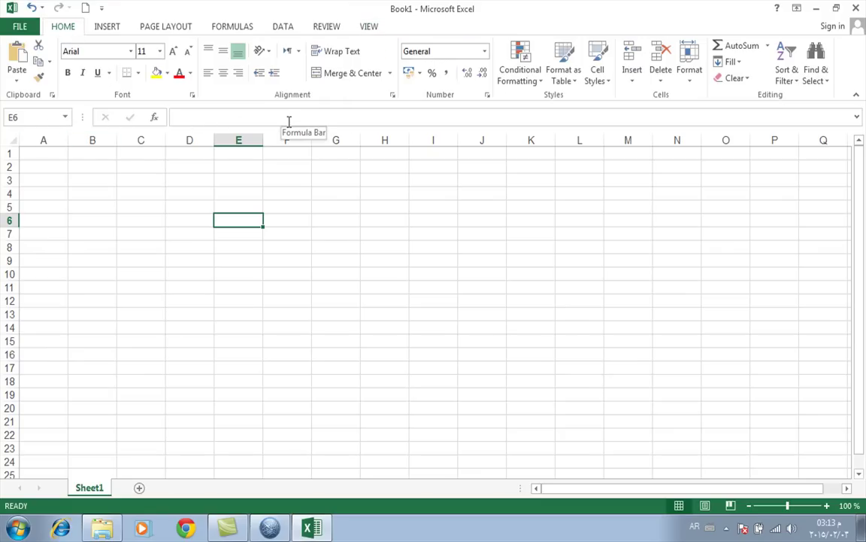
Move the active cell to F7, then select B5 and edit it in the formula bar.
key("Down")
key("Right")
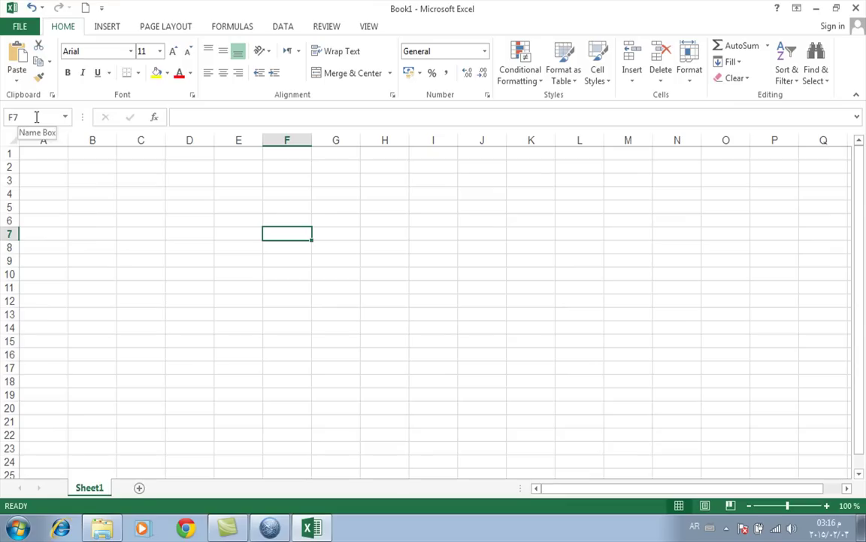
left_click(84, 202)
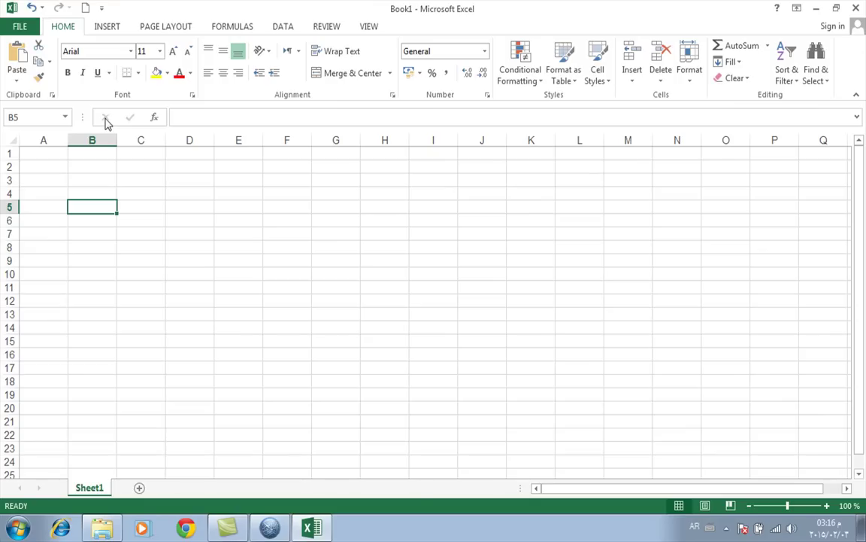
left_click(192, 115)
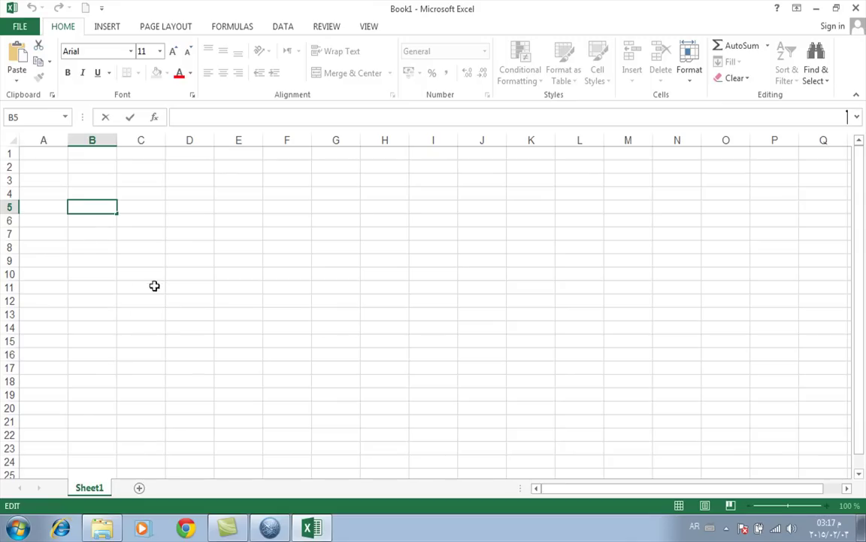
left_click(92, 140)
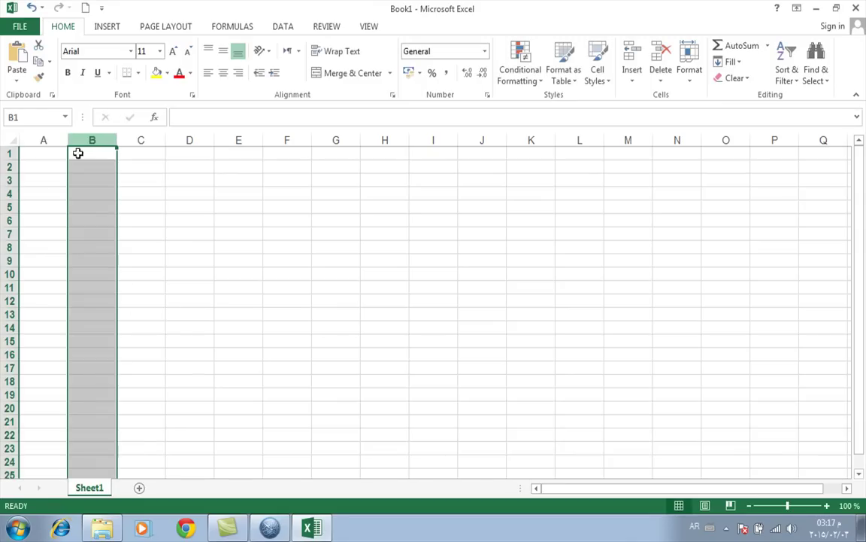
left_click(6, 180)
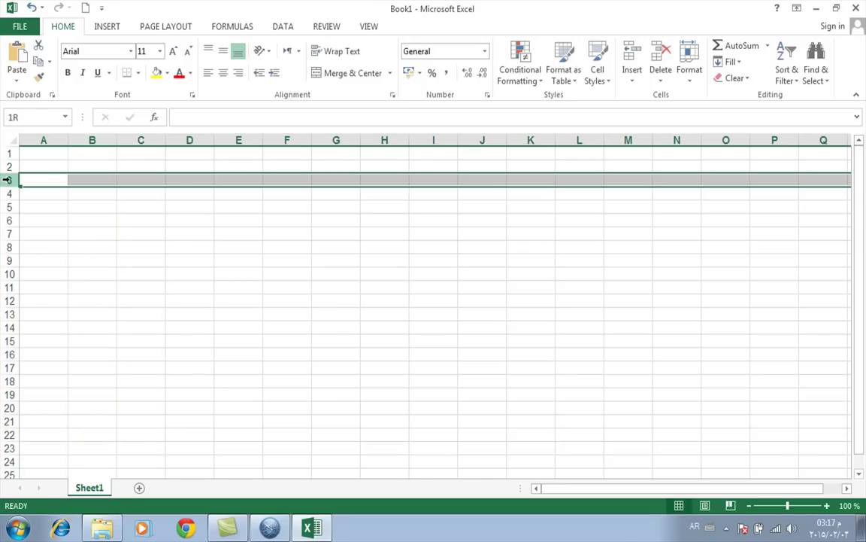
left_click(93, 178)
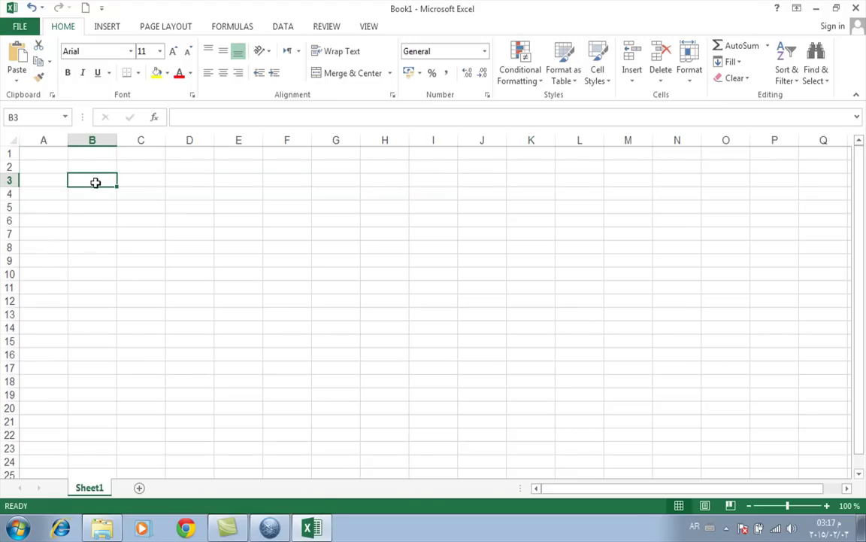
left_click(100, 202)
left_click(99, 185)
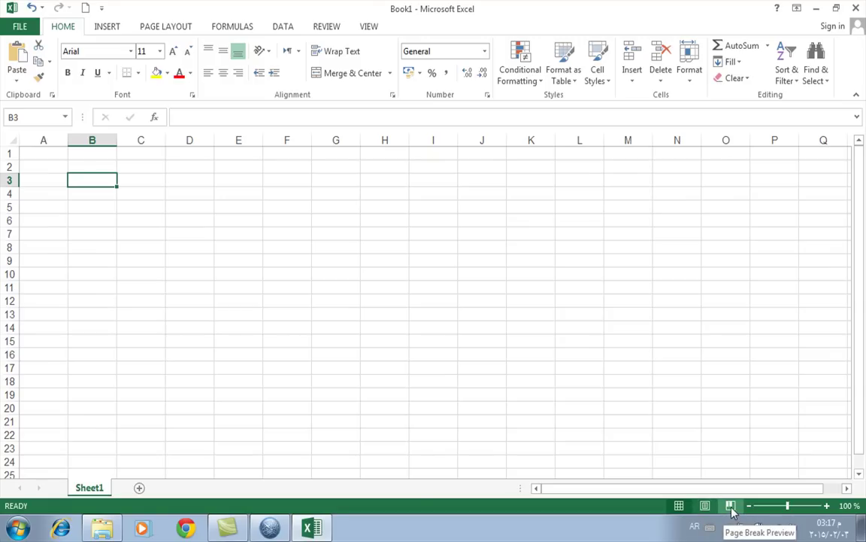
View Page Break Preview, return to Normal view, and scroll to see the dashed page breaks.
left_click(731, 508)
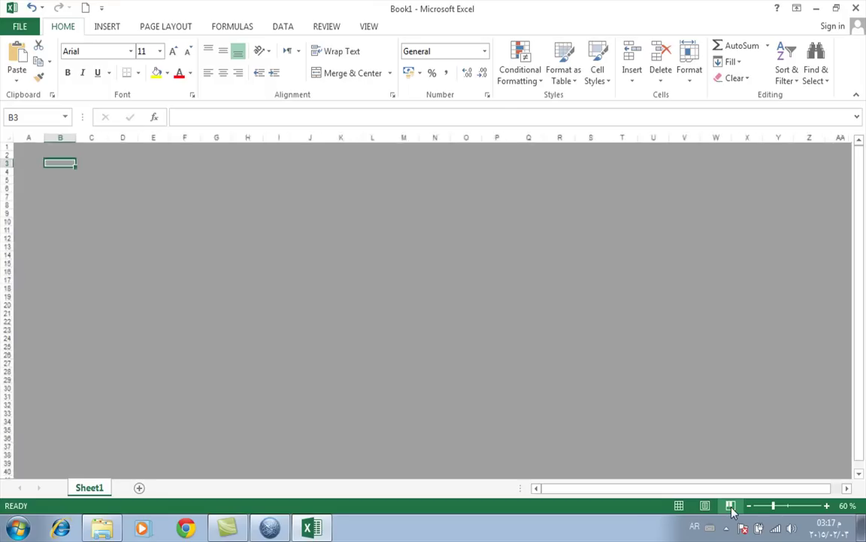
left_click(679, 505)
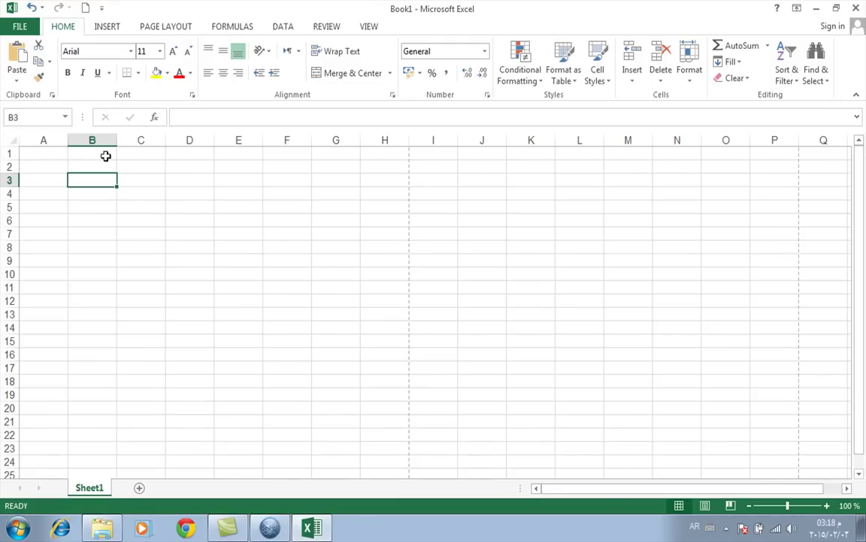
scroll(213, 333, "down", 5)
scroll(213, 333, "down", 6)
scroll(213, 332, "down", 4)
scroll(213, 333, "down", 1)
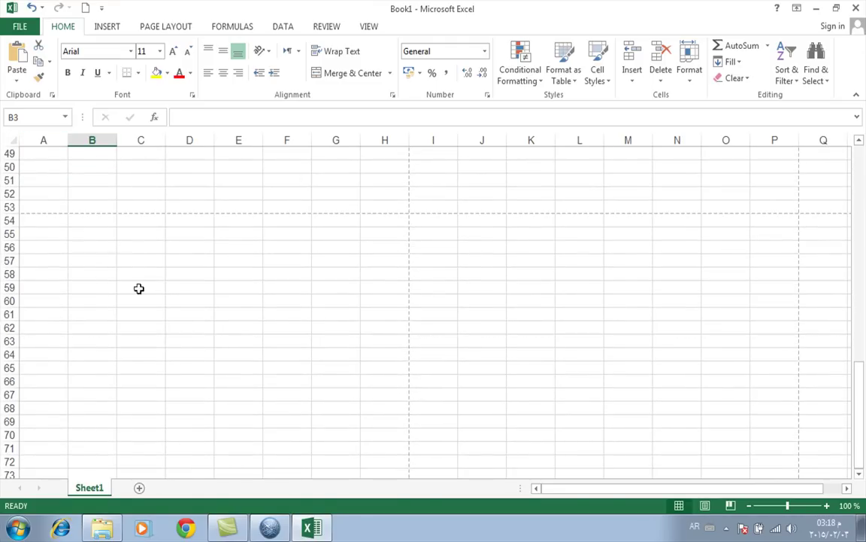
scroll(132, 261, "up", 5)
scroll(158, 260, "up", 6)
scroll(158, 259, "up", 5)
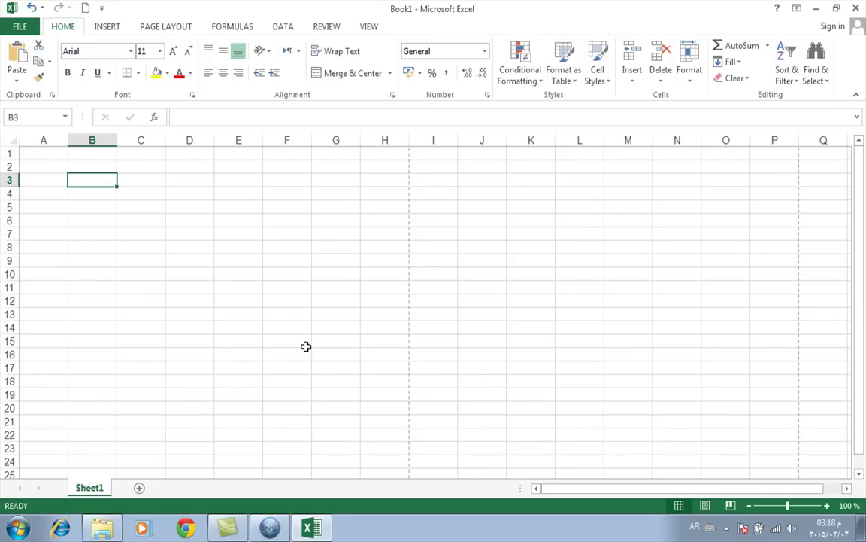
left_click(42, 161)
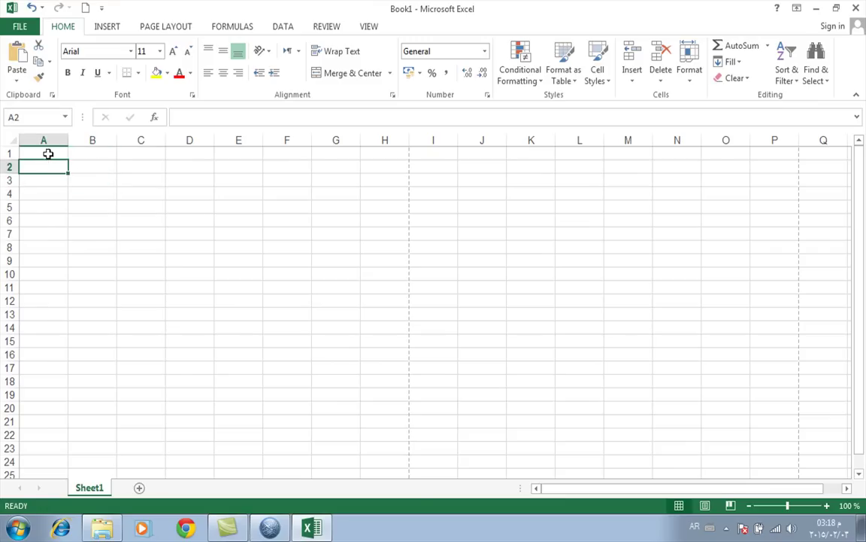
left_click(48, 153)
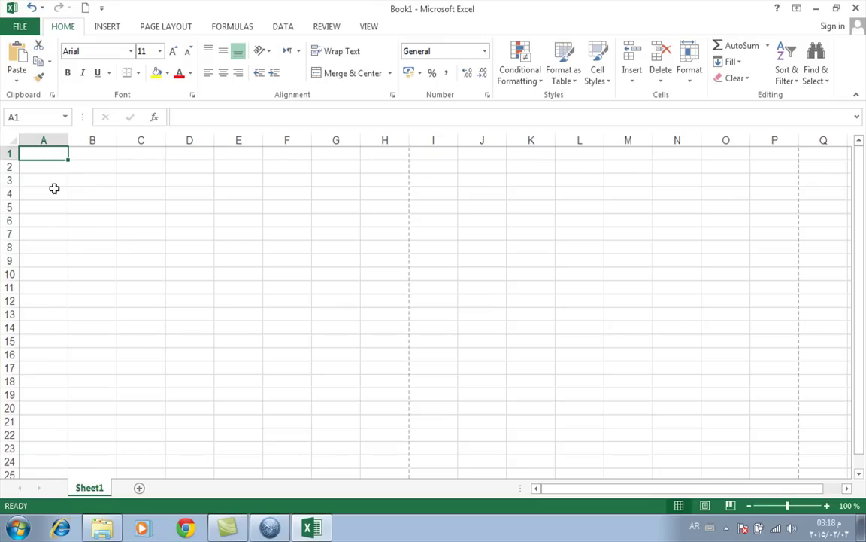
key("Down")
key("Down")
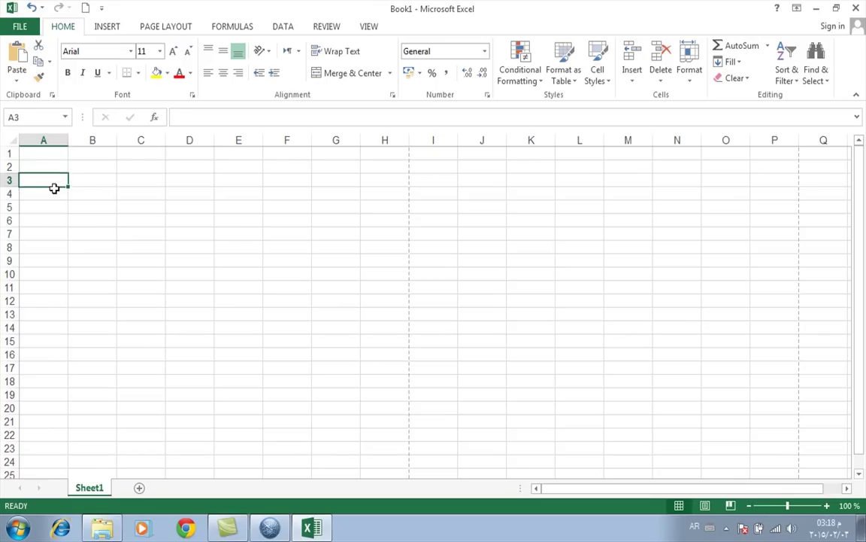
key("Right")
key("Right")
key("Up")
key("Up")
key("Left")
key("Down")
key("Down")
key("Up")
key("Left")
key("Up")
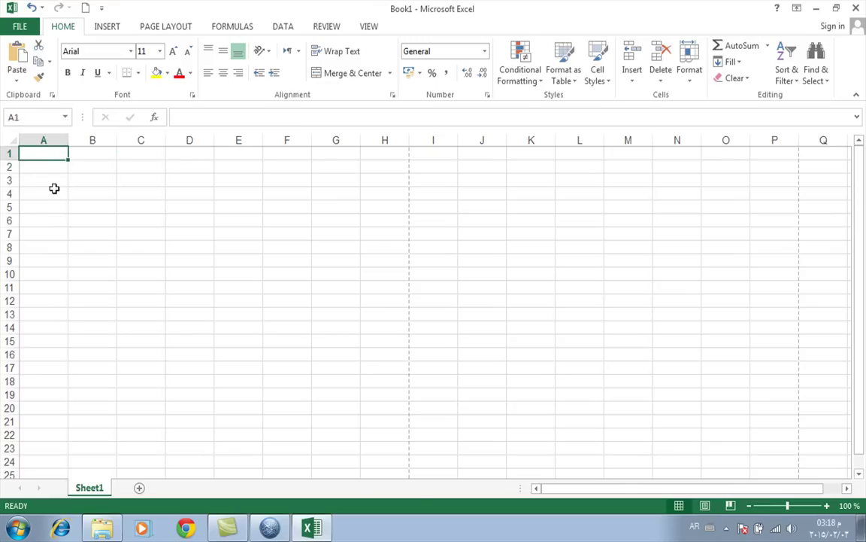
key("Page_Down")
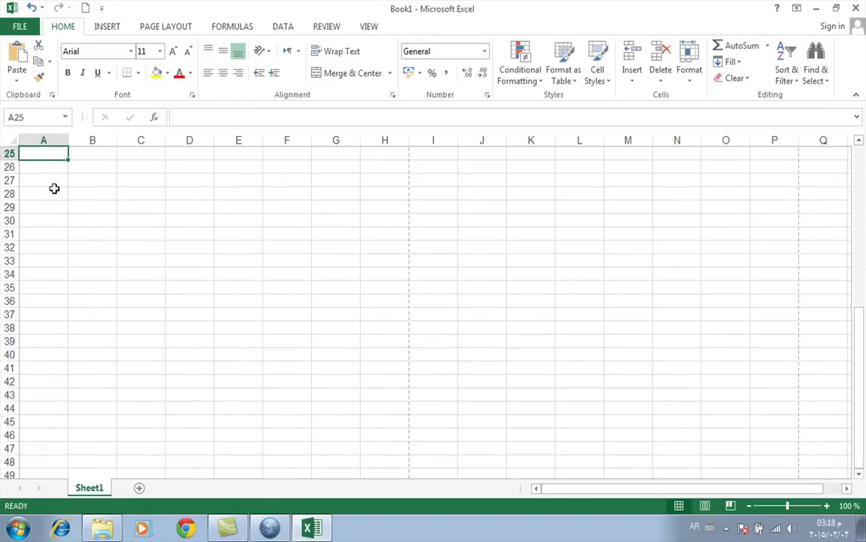
key("Page_Down")
key("Page_Up")
key("Page_Up")
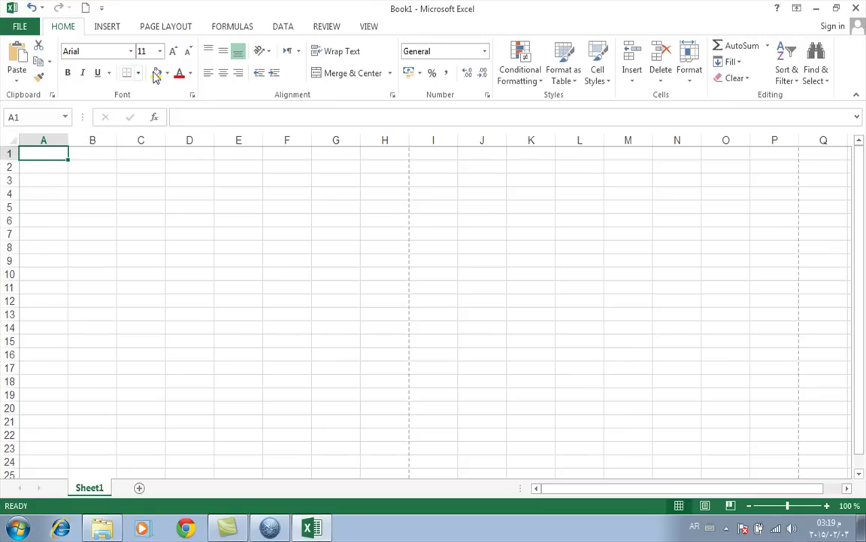
Turn Sheet Right-to-Left on and then off again on the Page Layout tab.
left_click(173, 30)
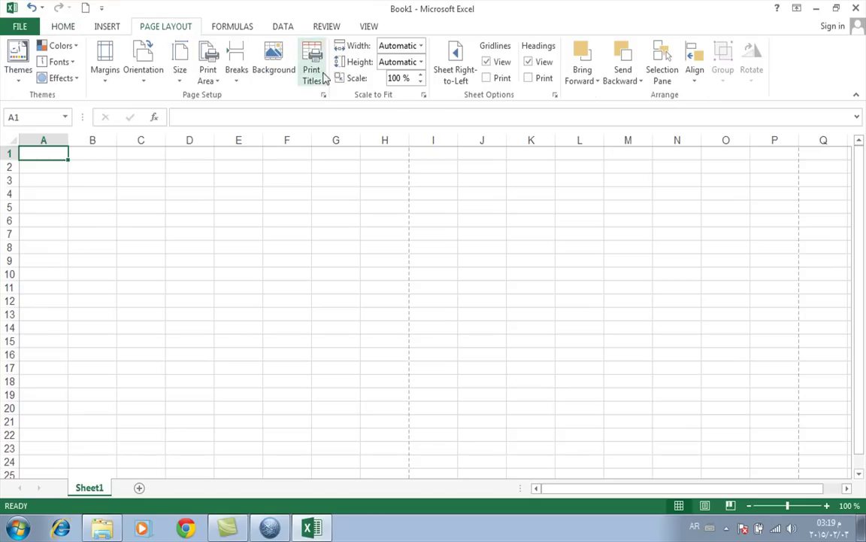
left_click(455, 76)
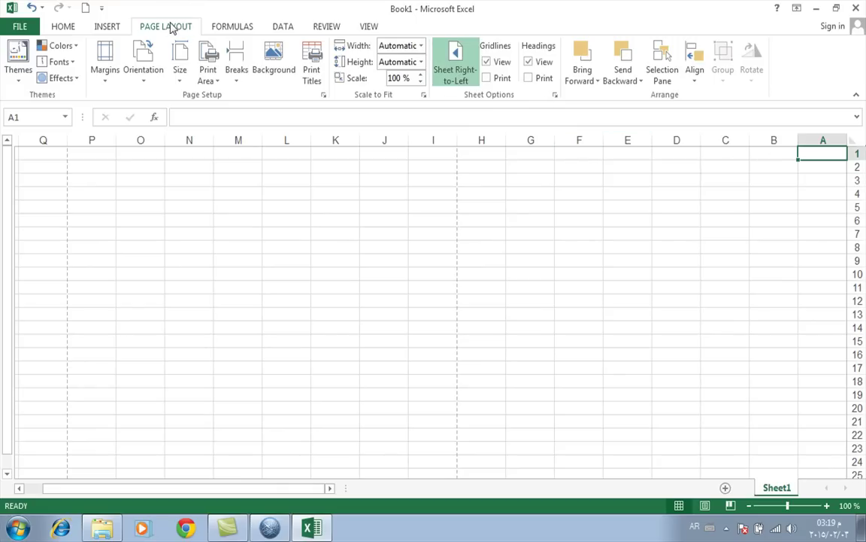
left_click(465, 76)
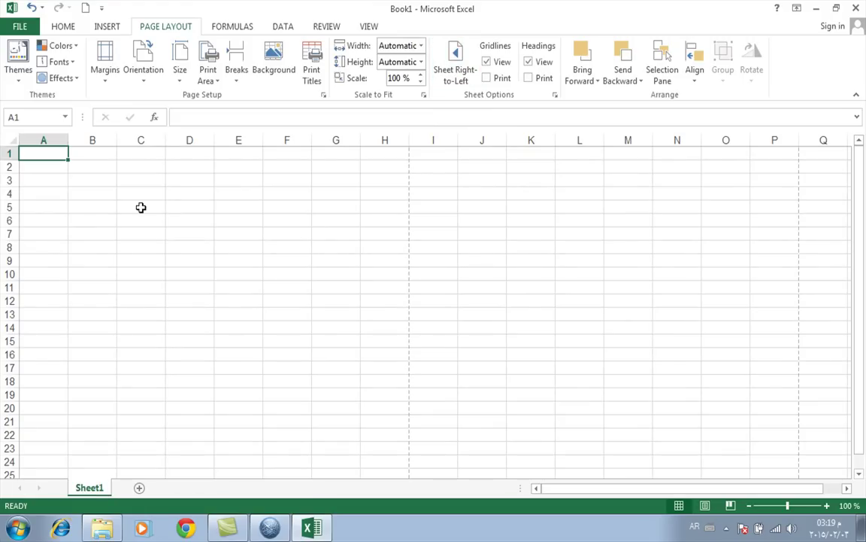
Jump with Ctrl+arrows to column XFD and the last row, then return to A1 with Home.
key("ctrl+Right")
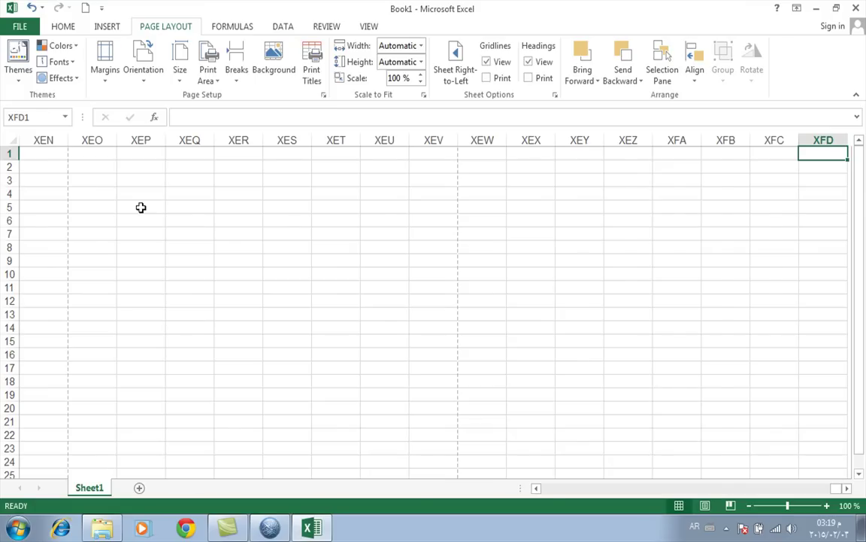
key("ctrl+Left")
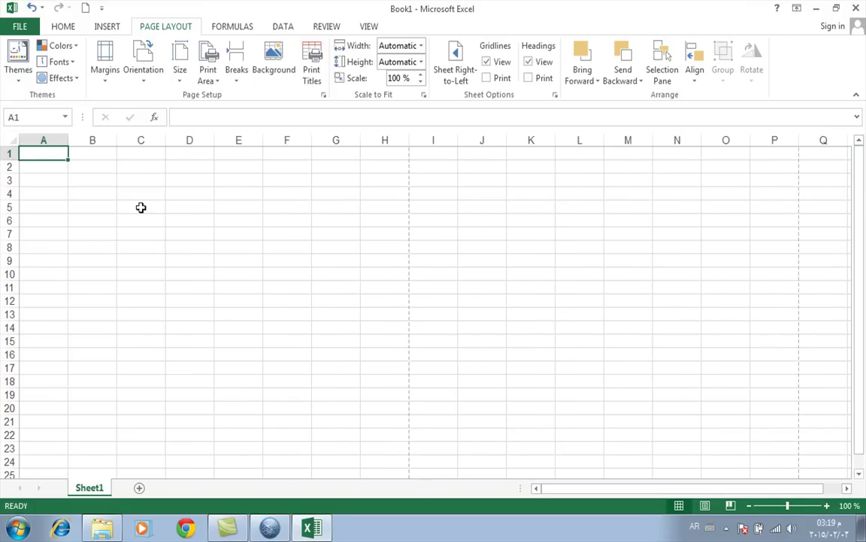
key("ctrl+Down")
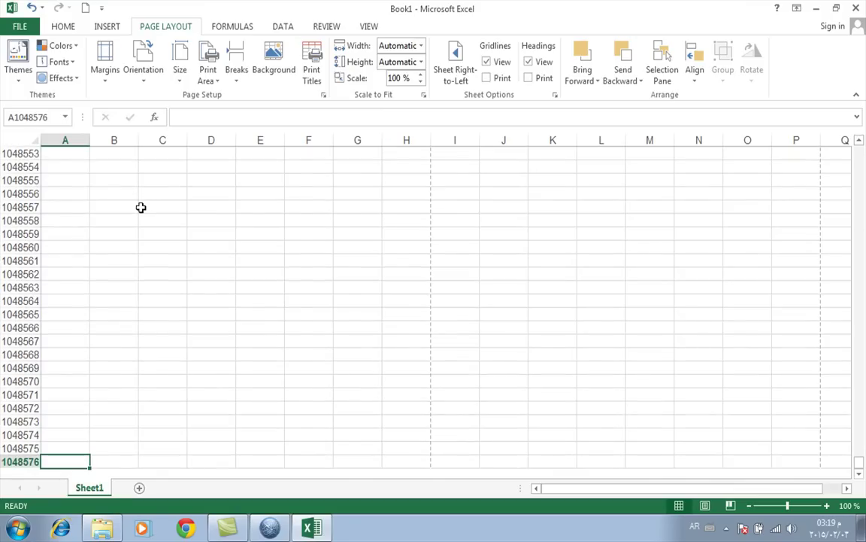
key("ctrl+Up")
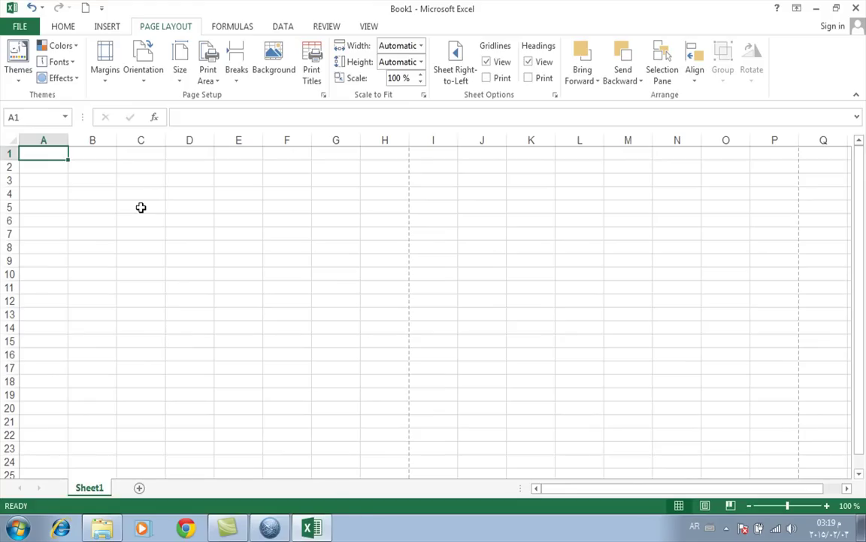
key("Down")
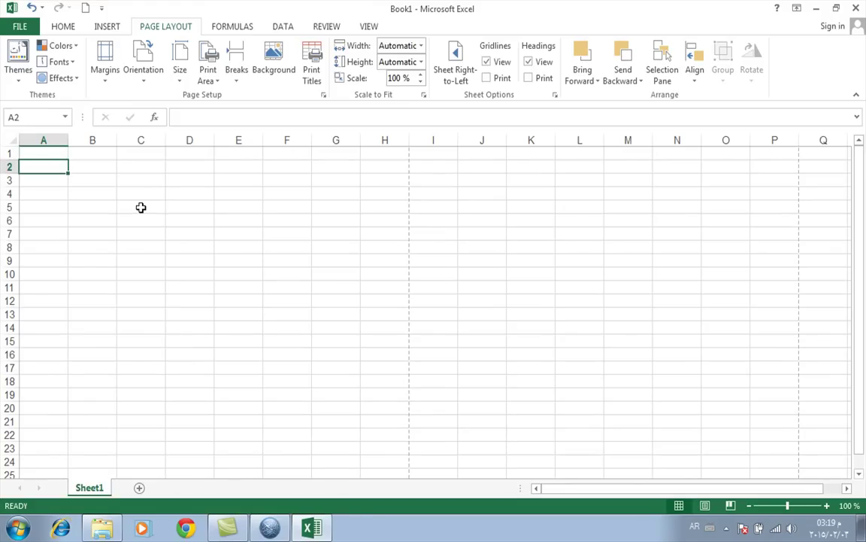
key("Up")
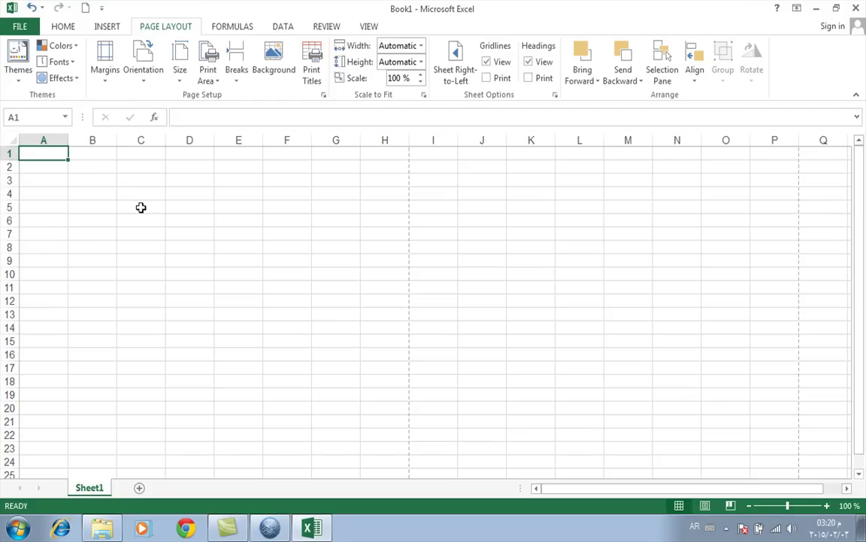
key("Right")
key("Right")
key("Right")
key("Left")
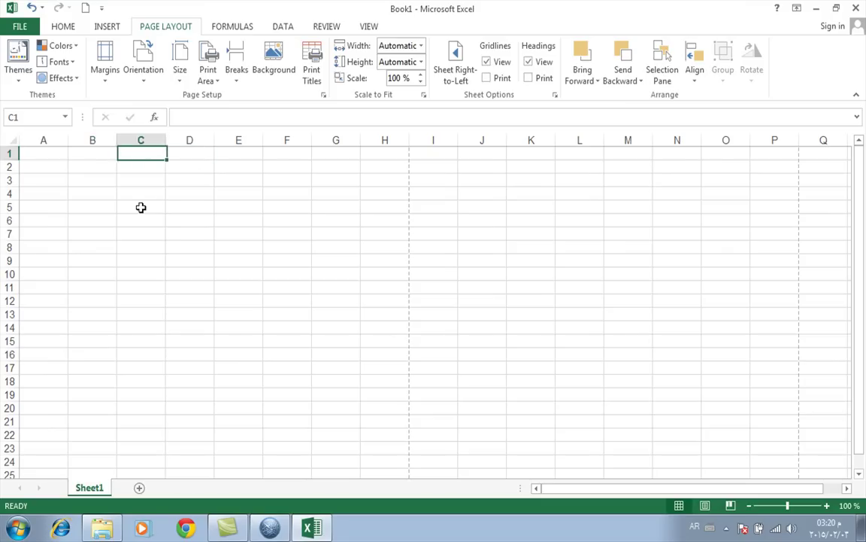
key("Home")
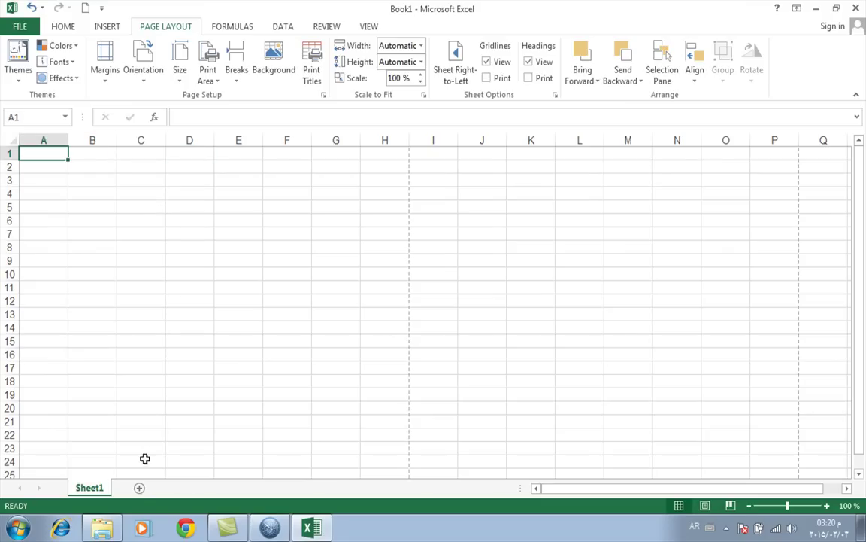
Add two new worksheets, Sheet2 and Sheet3, then return to Sheet1.
left_click(139, 488)
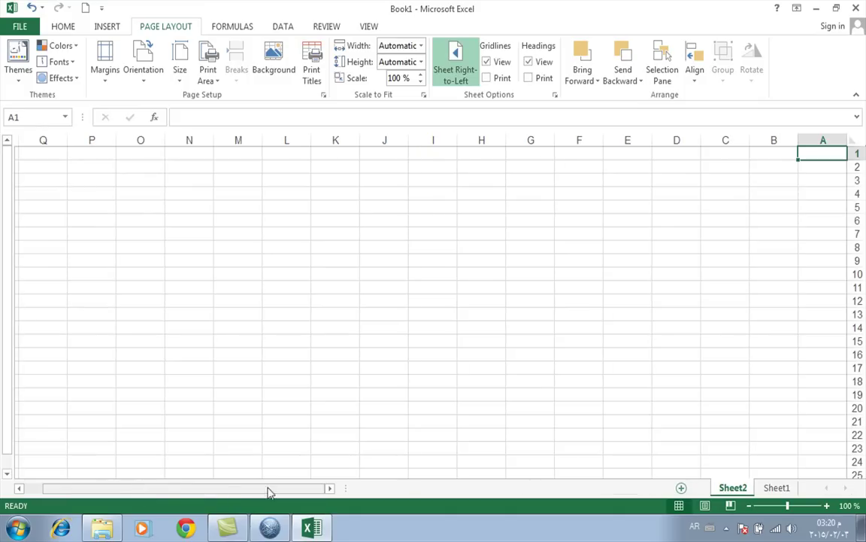
left_click(681, 487)
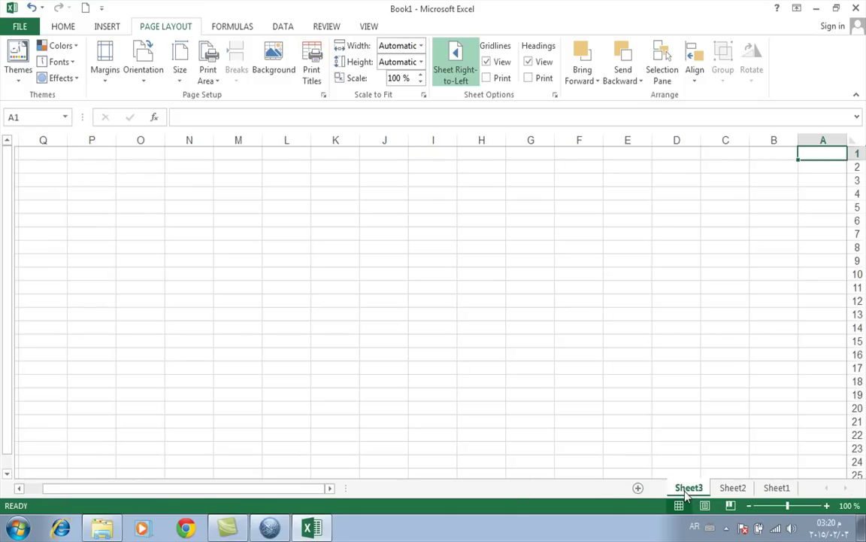
left_click(771, 487)
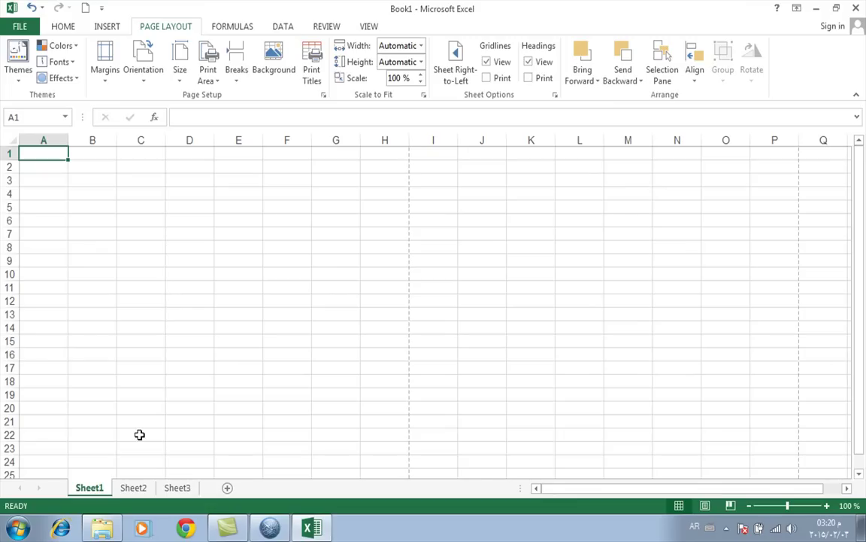
Cycle forward to Sheet3 with Ctrl+Page Down, then back toward Sheet1 with Ctrl+Page Up.
key("ctrl+Page_Down")
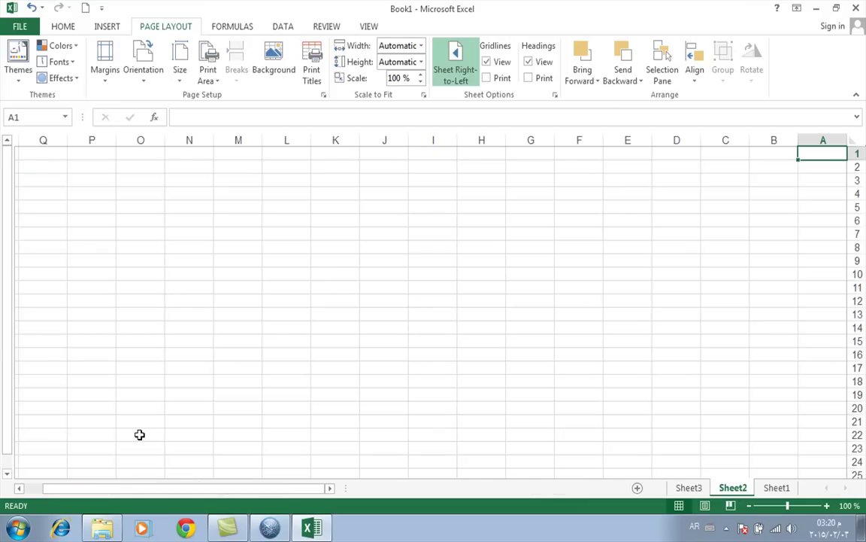
key("ctrl+Page_Down")
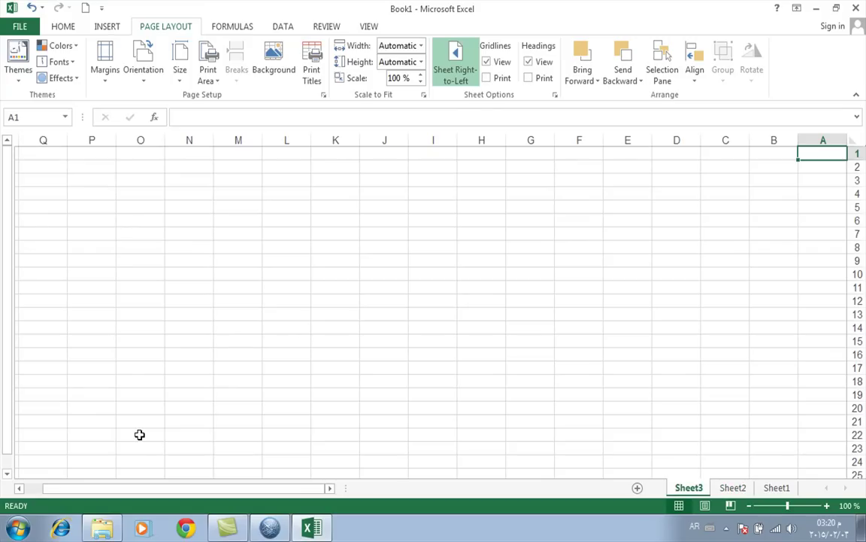
key("ctrl+Page_Up")
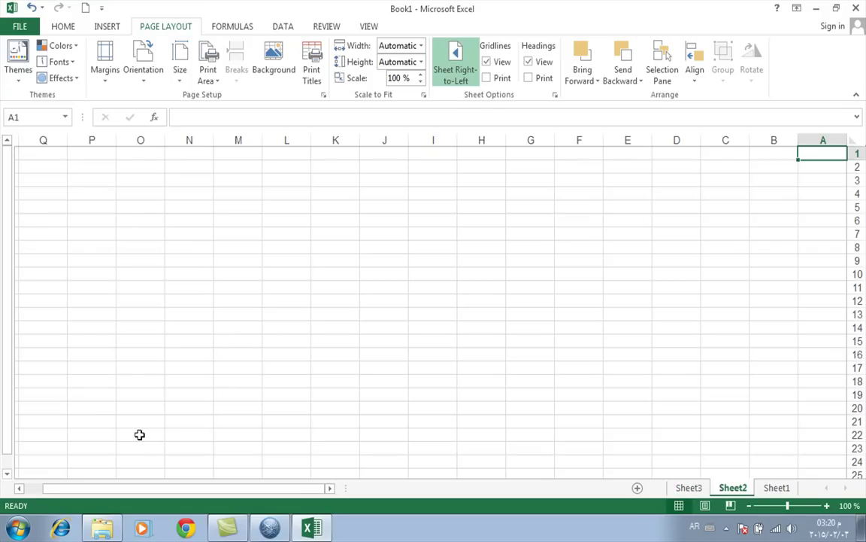
key("ctrl+Page_Up")
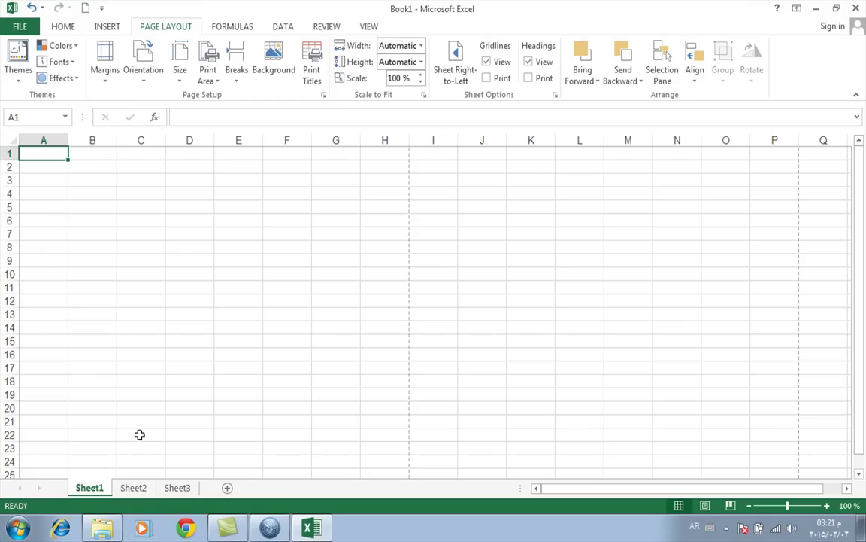
left_click(305, 154)
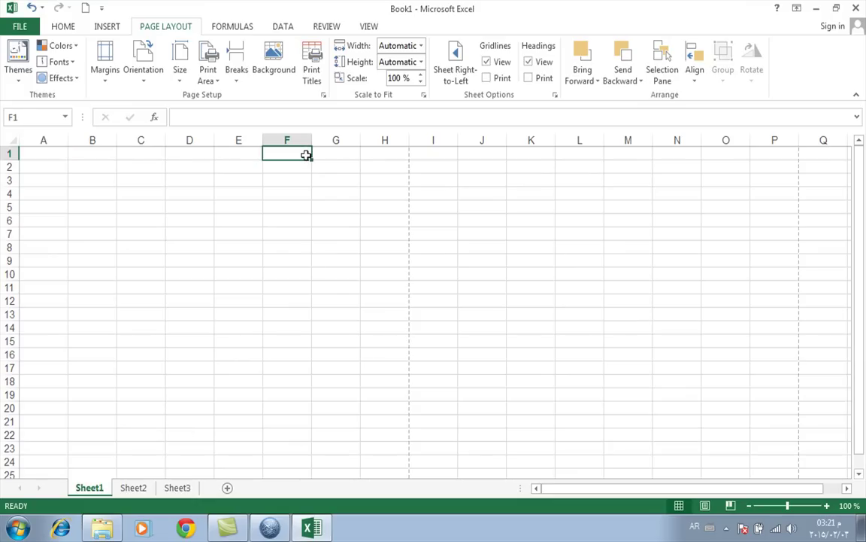
key("ctrl+Home")
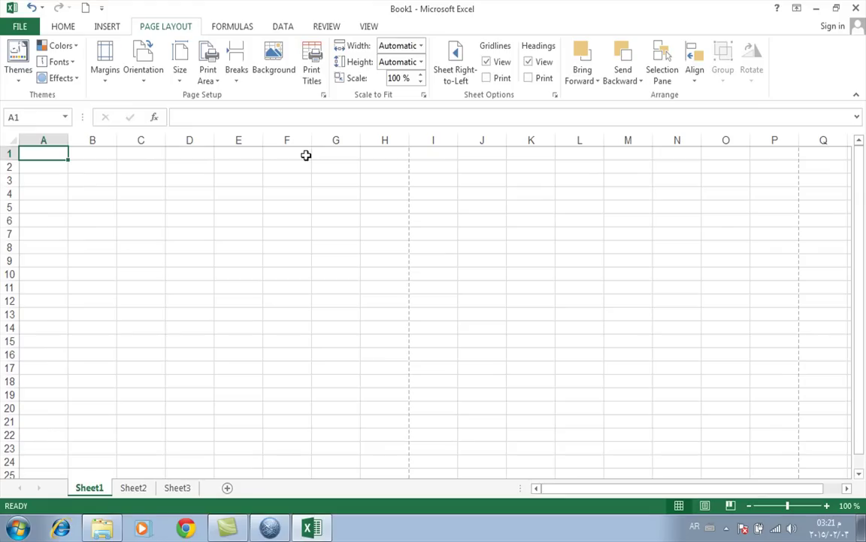
left_click(305, 154)
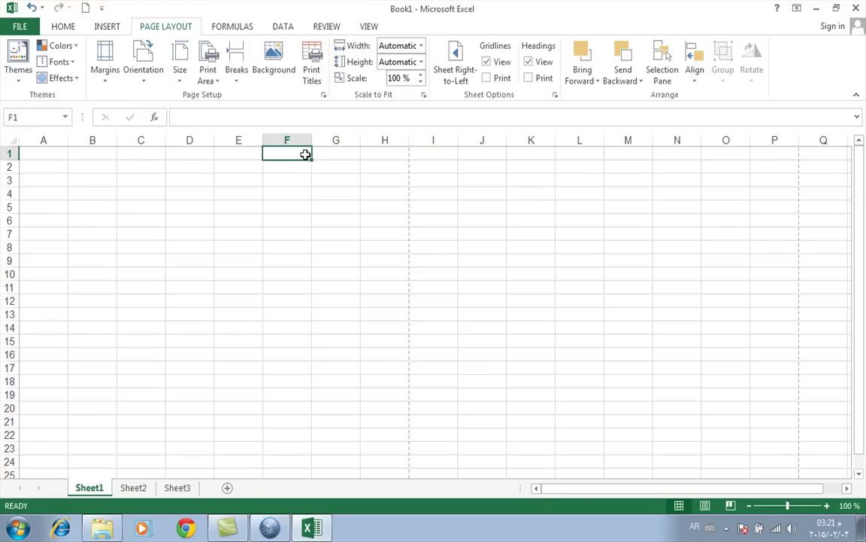
left_click(44, 158)
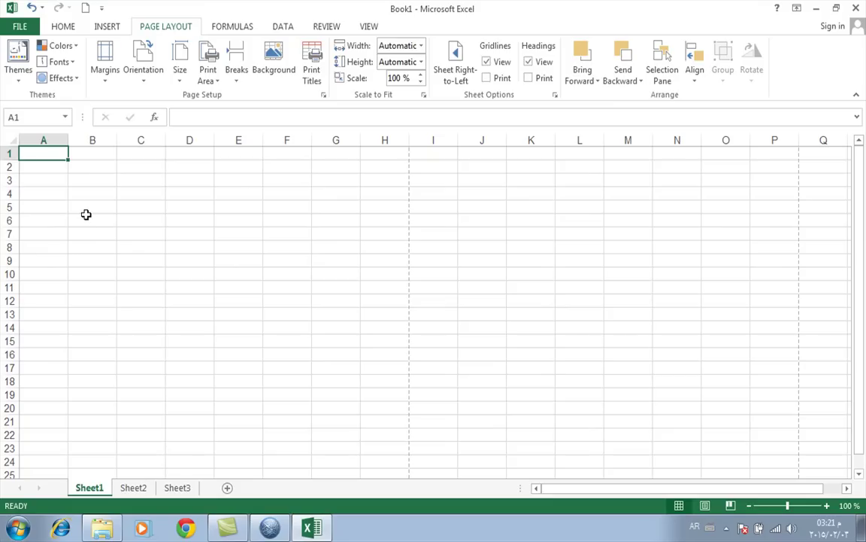
left_click(170, 220)
left_click(52, 156)
left_click(35, 118)
key("alt+shift")
type("d7000")
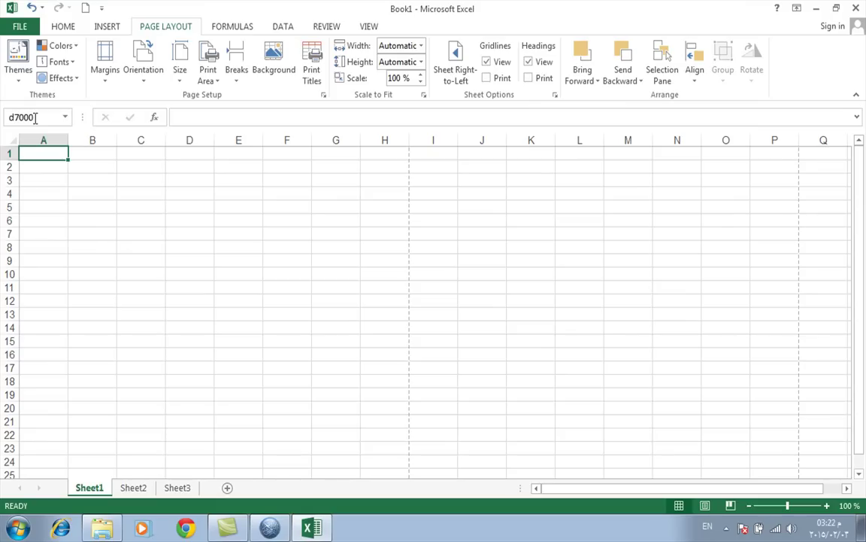
key("Return")
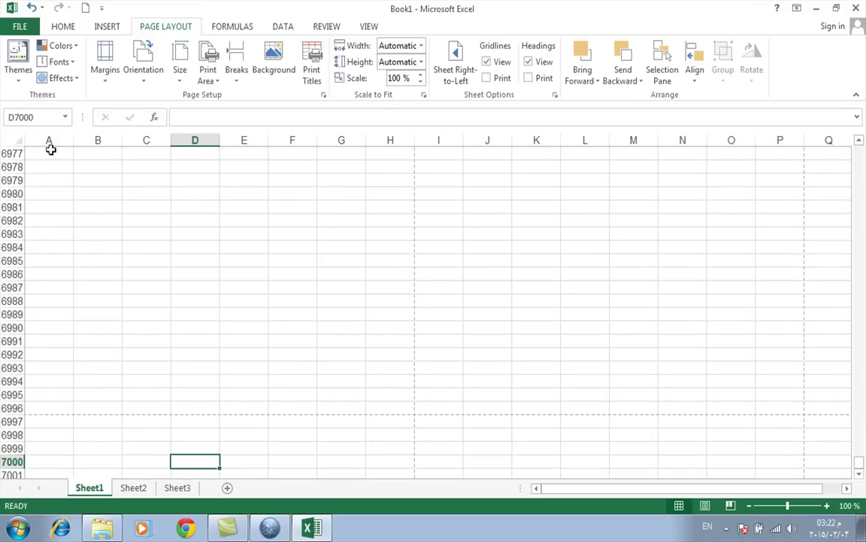
left_click(14, 120)
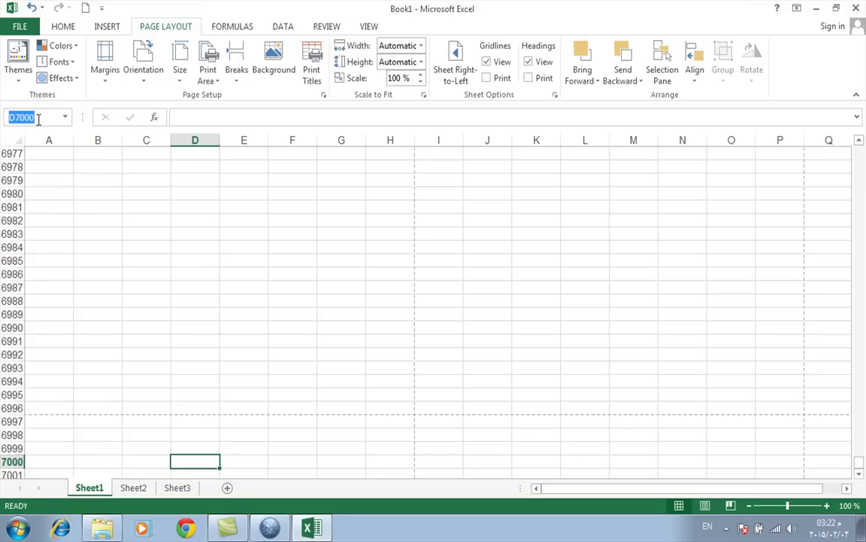
type("A1")
key("Return")
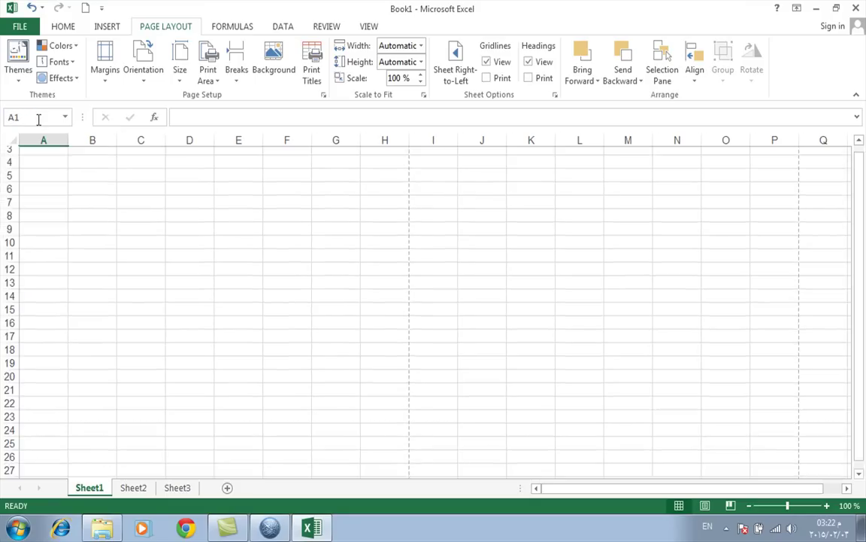
left_click(54, 192)
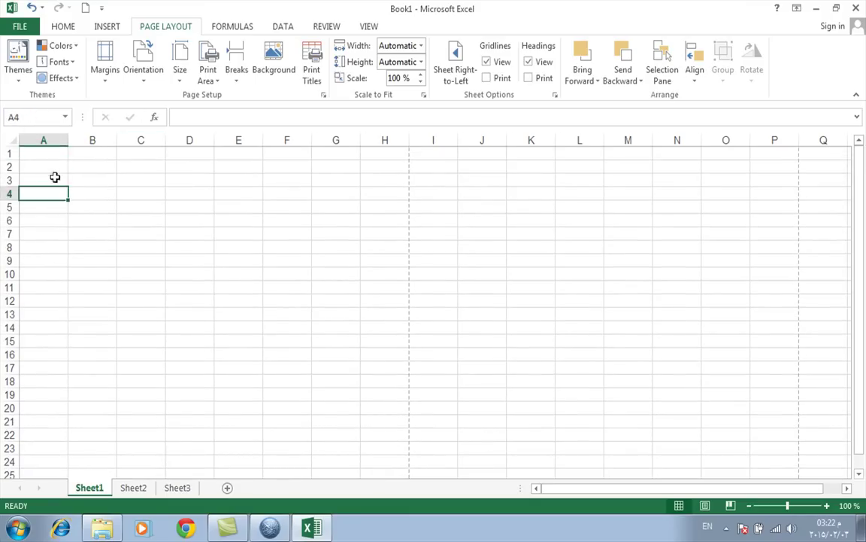
left_click(57, 154)
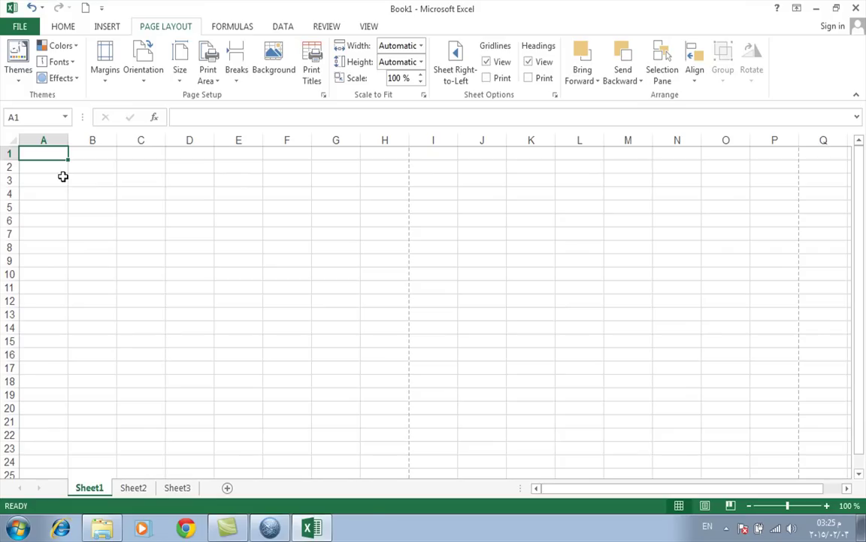
Enter =8+9 in A1 to show 17, then re-enter =5+4 in A2 to show 9.
type("=")
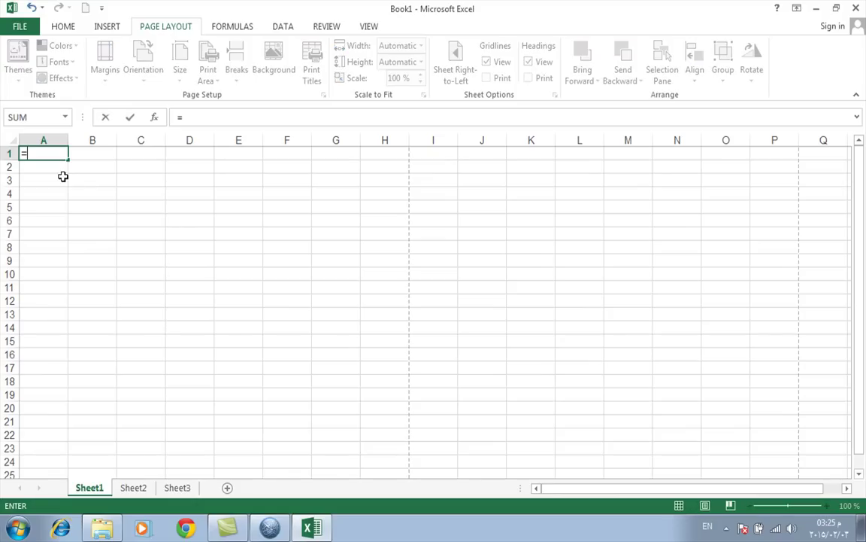
type("8")
type("+9")
key("Return")
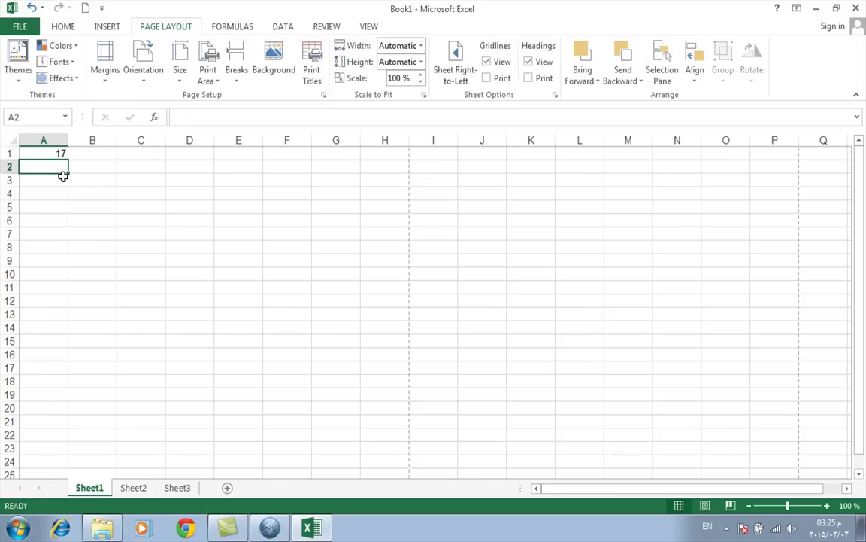
type("=5+4")
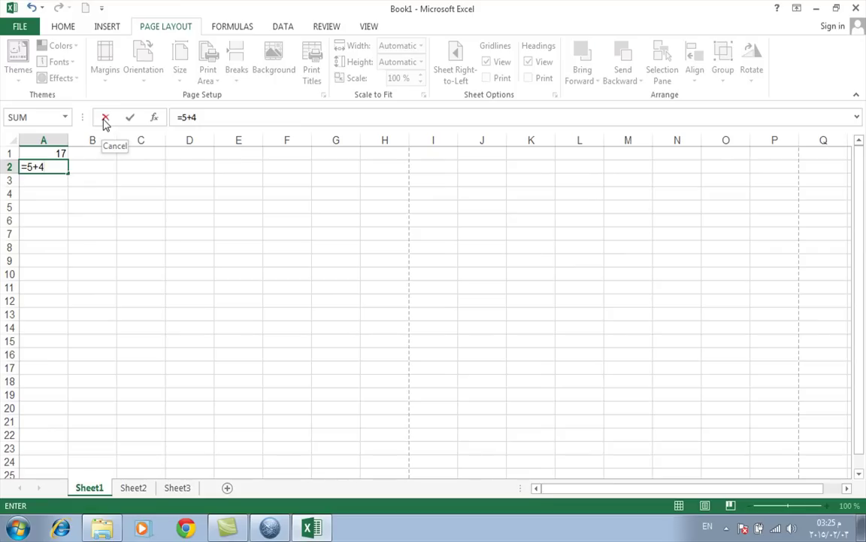
left_click(105, 118)
left_click(56, 192)
left_click(55, 167)
type("=")
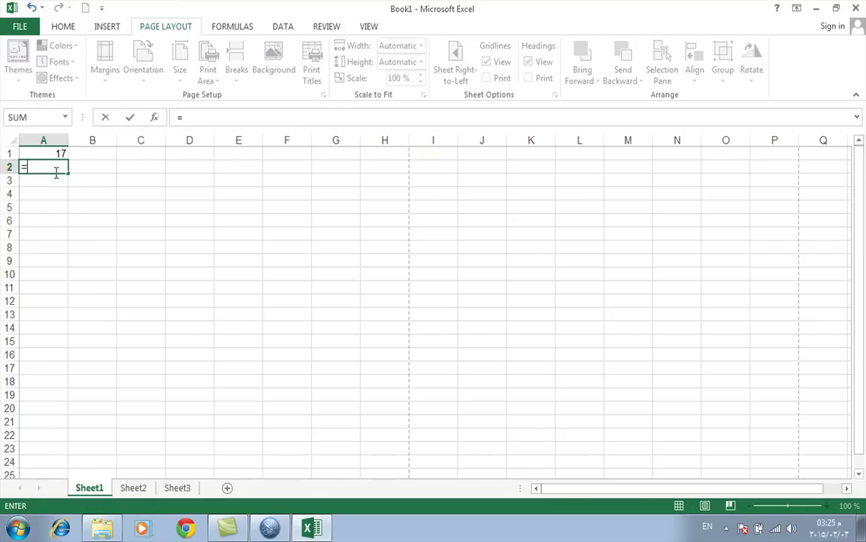
type("5+4")
left_click(130, 121)
left_click(55, 197)
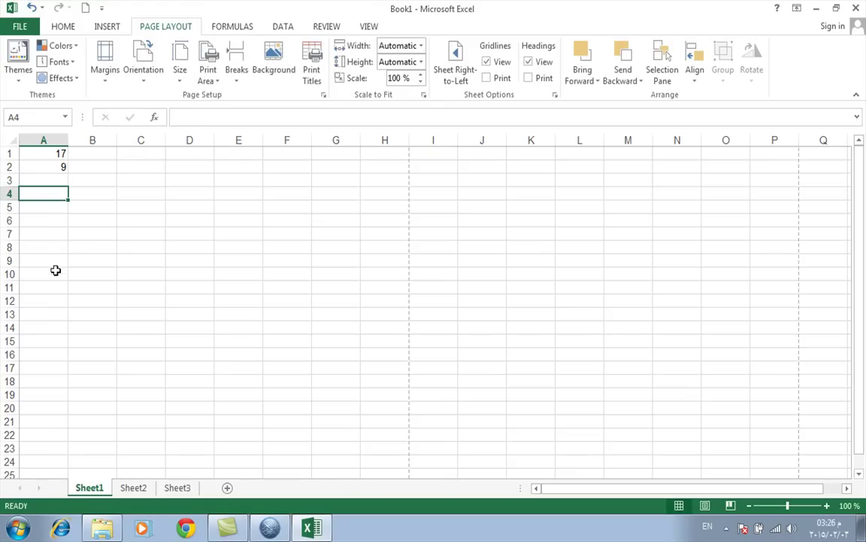
Switch input to Arabic and type a first name into C5 and another into C8.
left_click(98, 234)
left_click(151, 210)
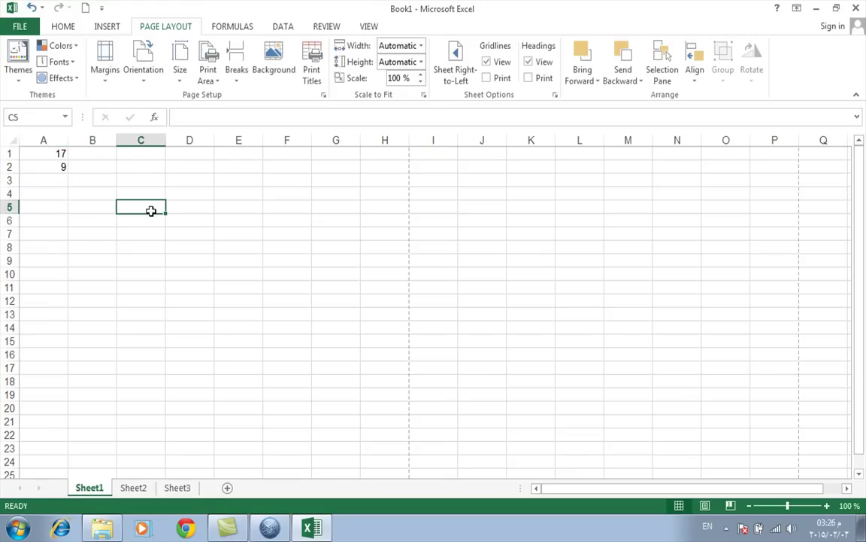
key("alt+shift")
type("طارق")
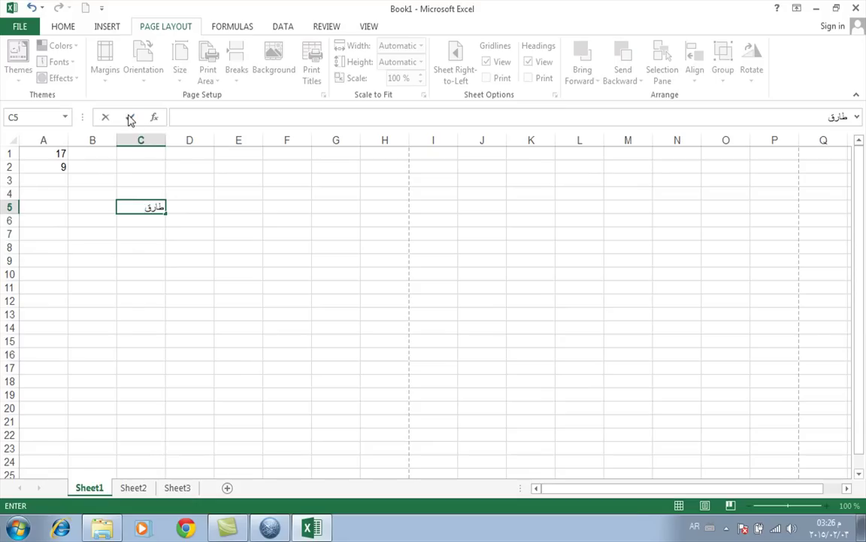
left_click(130, 118)
left_click(145, 243)
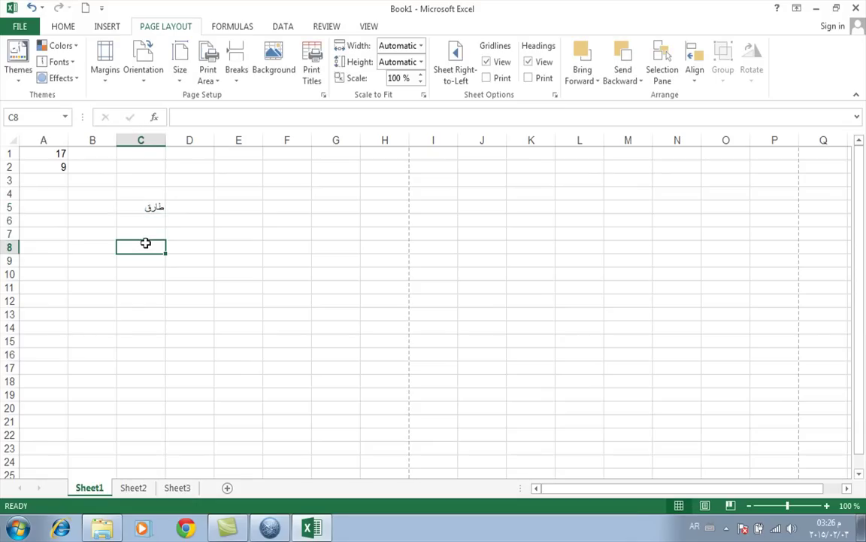
type("محمد")
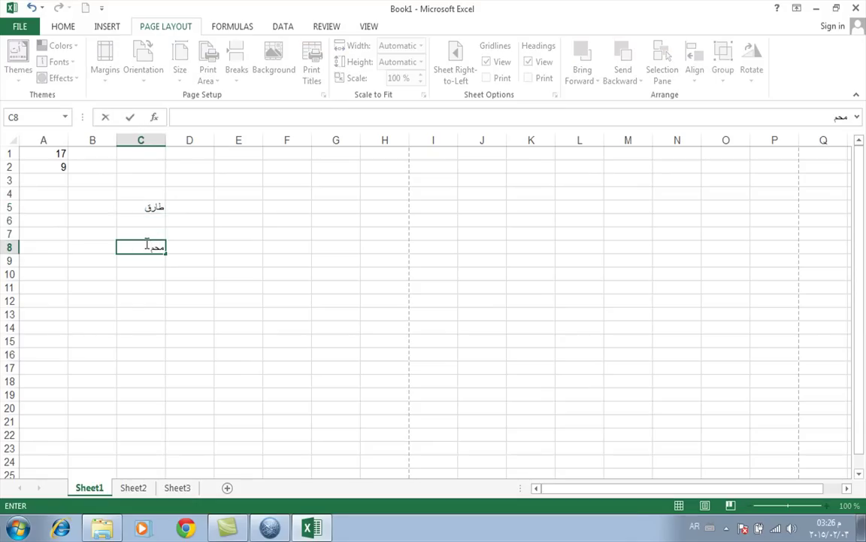
key("Return")
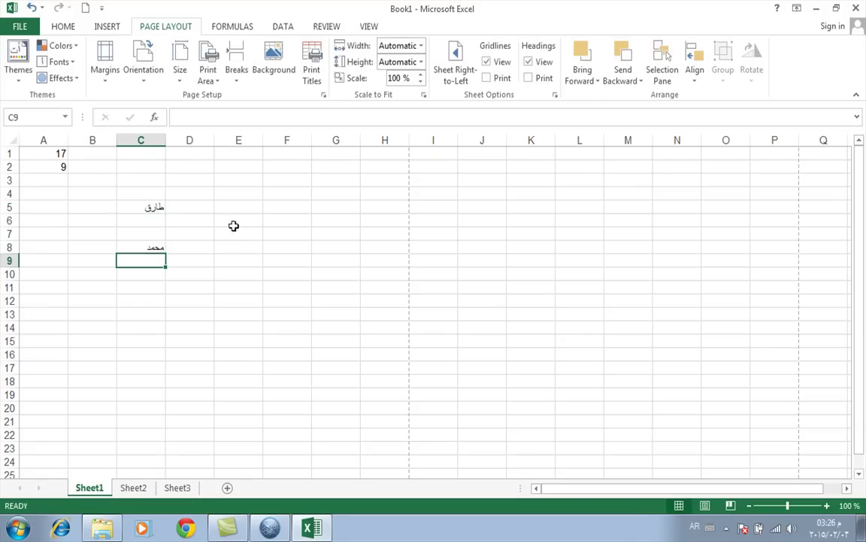
Try entering 51 and then 8 in E5, discarding both entries.
left_click(218, 209)
type("51")
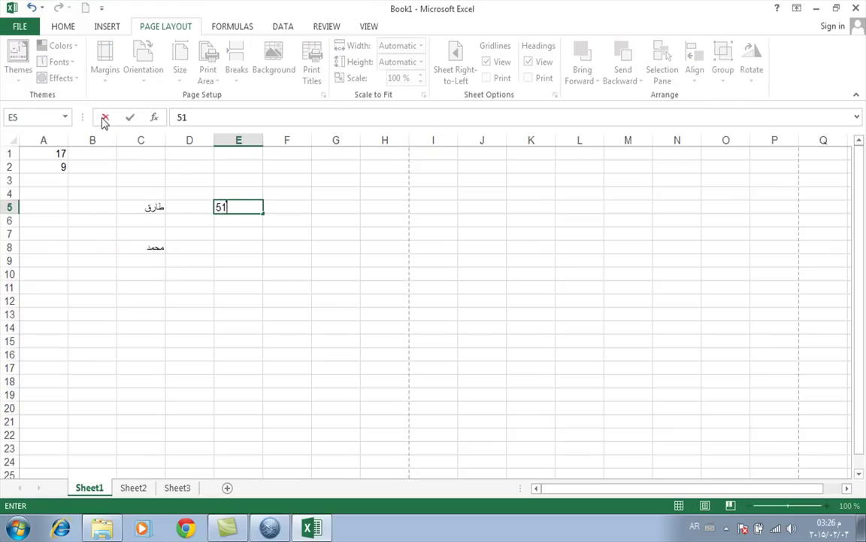
left_click(104, 123)
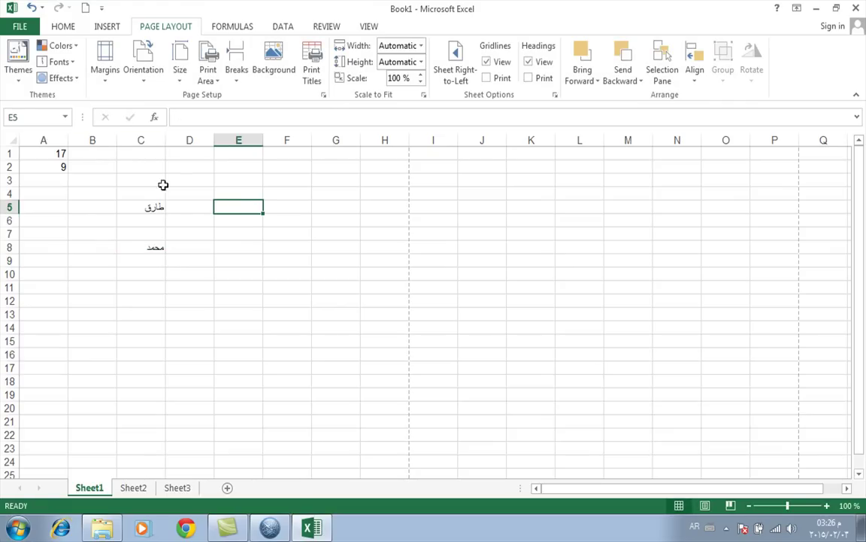
type("8")
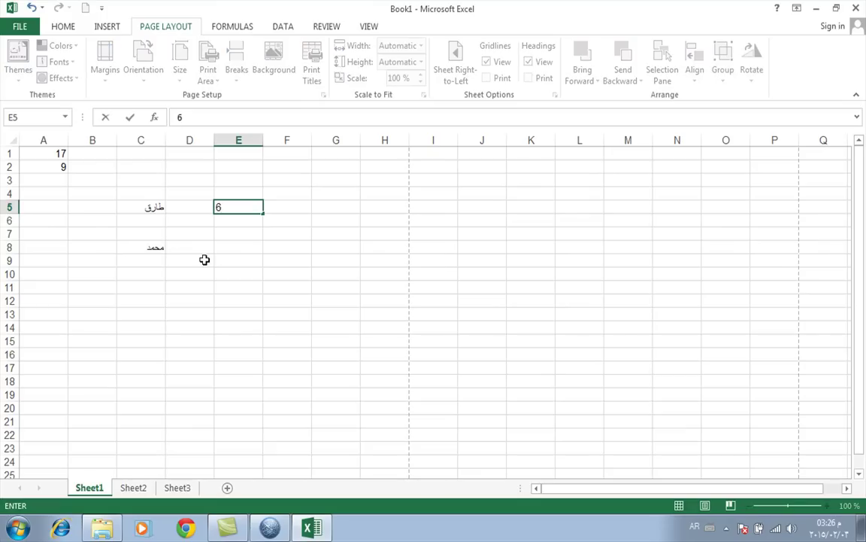
key("Escape")
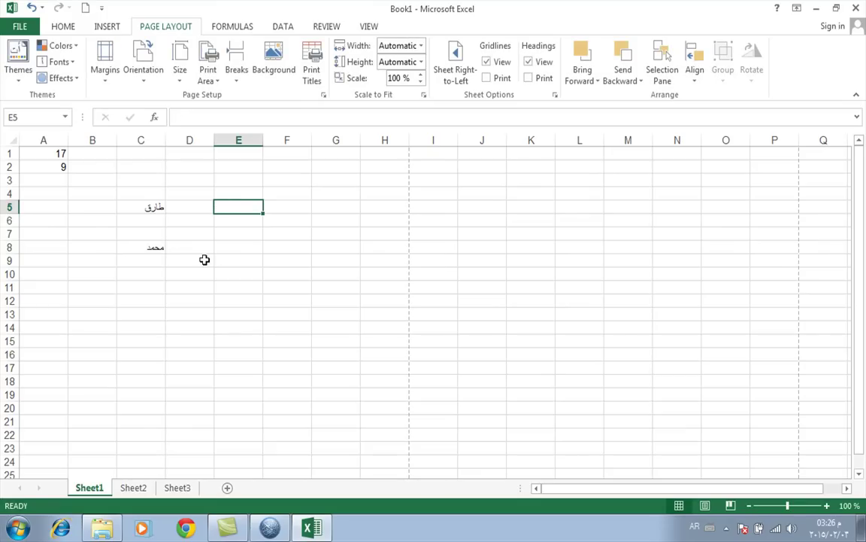
Append a surname to the name in C5 through the formula bar.
left_click(180, 312)
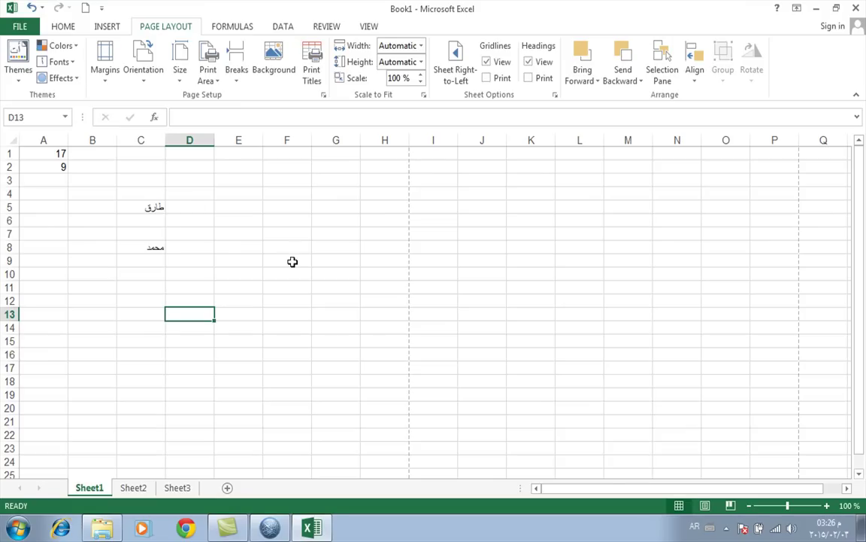
left_click(203, 259)
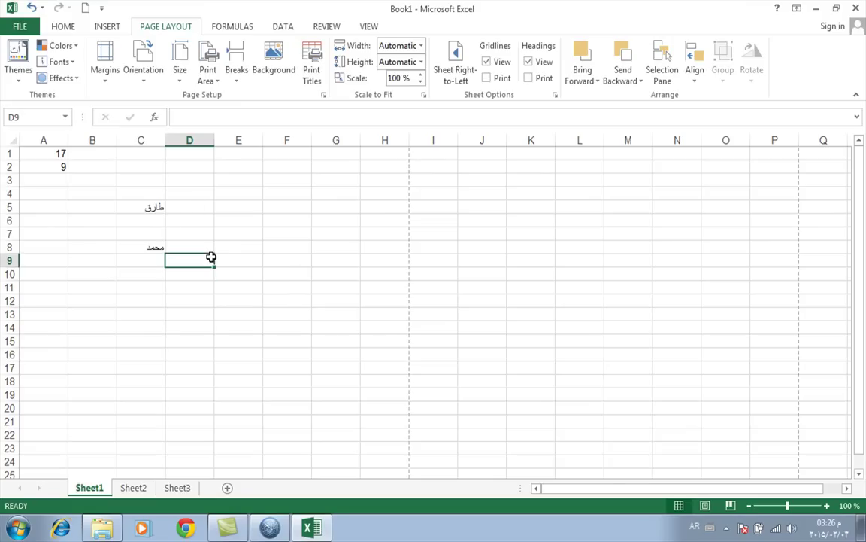
left_click(155, 209)
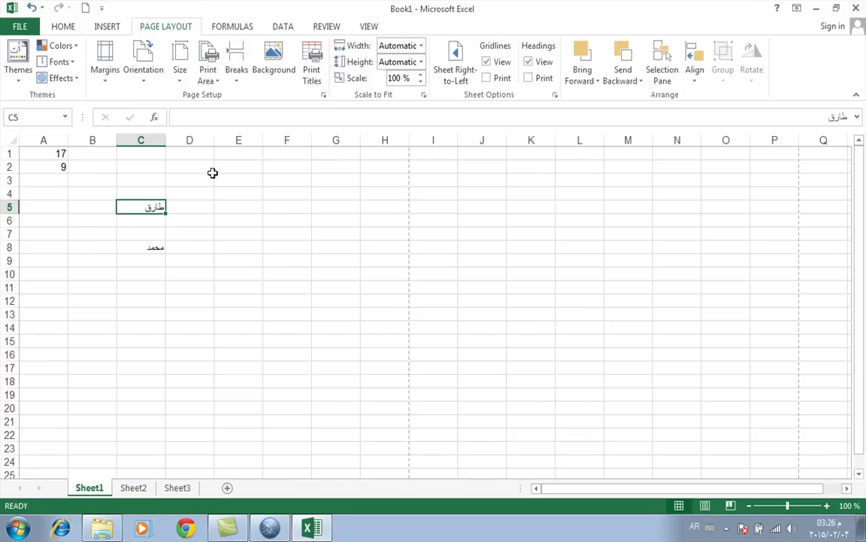
left_click(275, 118)
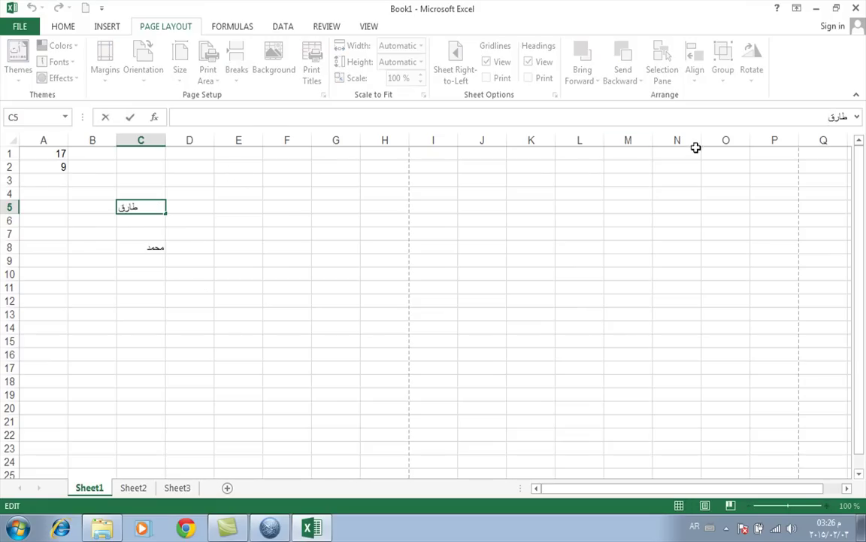
type("النجار")
key("Return")
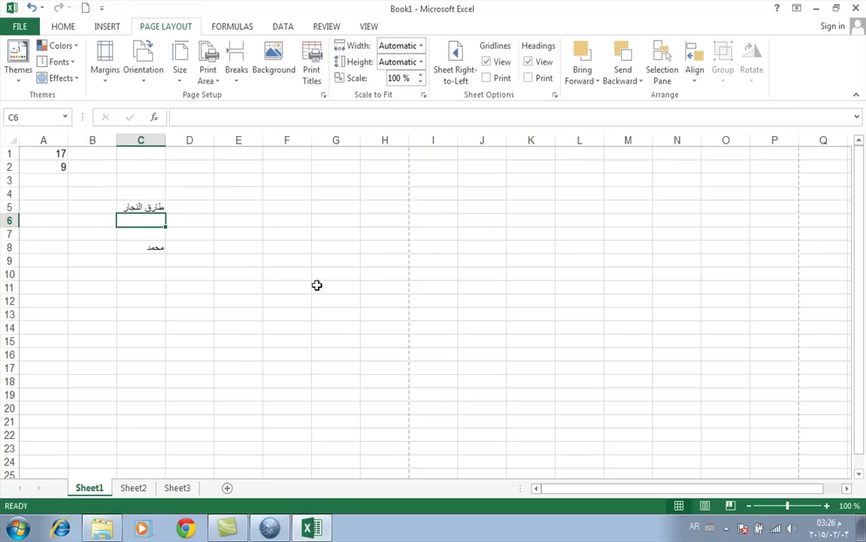
Append a second name to C8 by editing the cell in place, then recheck C5.
left_click(147, 252)
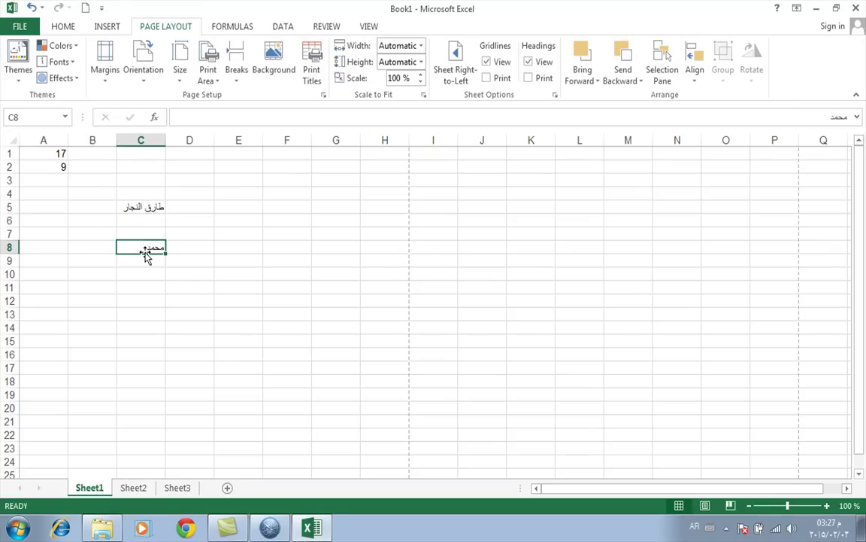
double_click(147, 253)
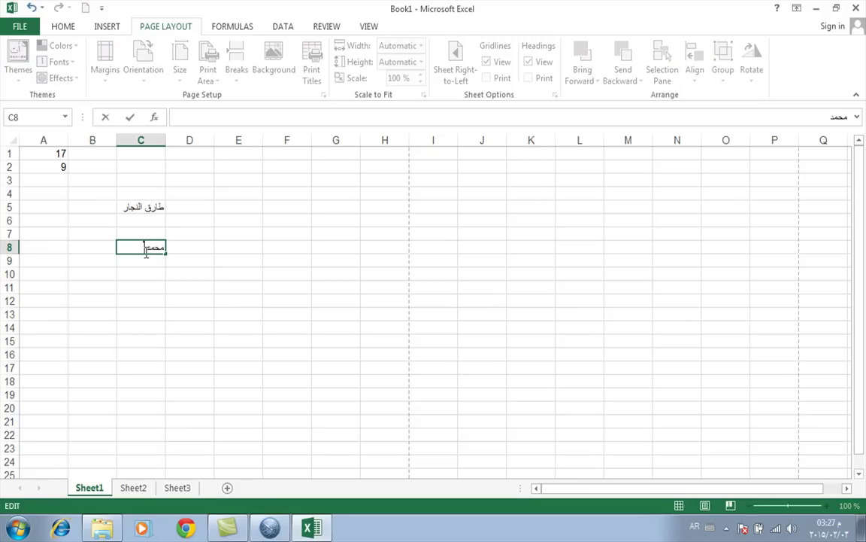
type("زياد")
key("Return")
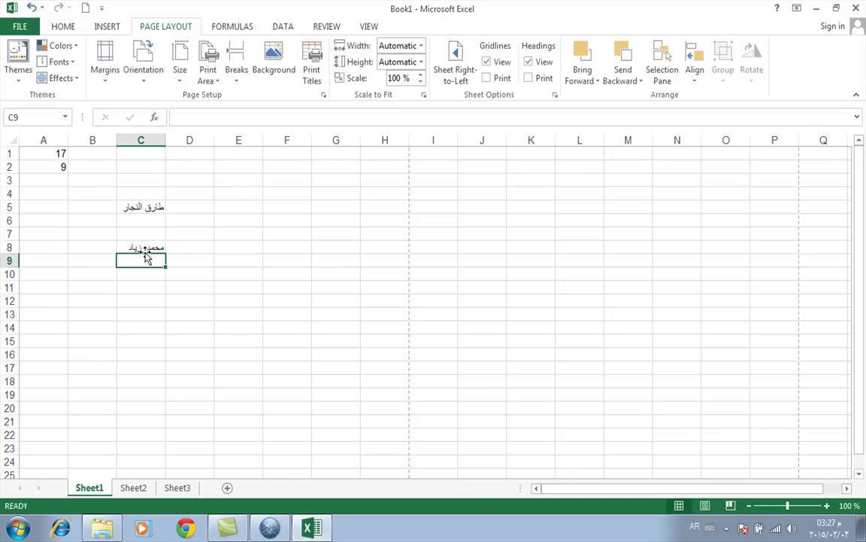
left_click(154, 208)
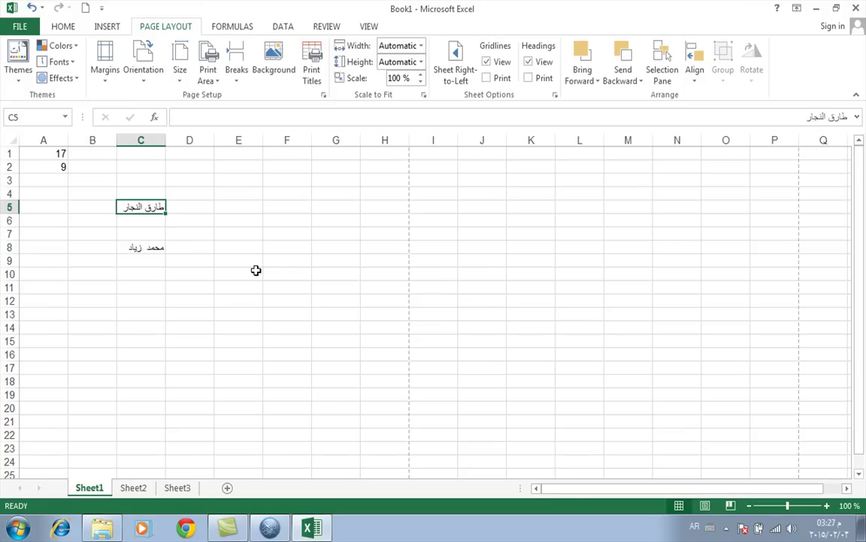
With the six-row January–March scores table pasted, bring up Book1's Save As page using Ctrl+S.
left_click(255, 270)
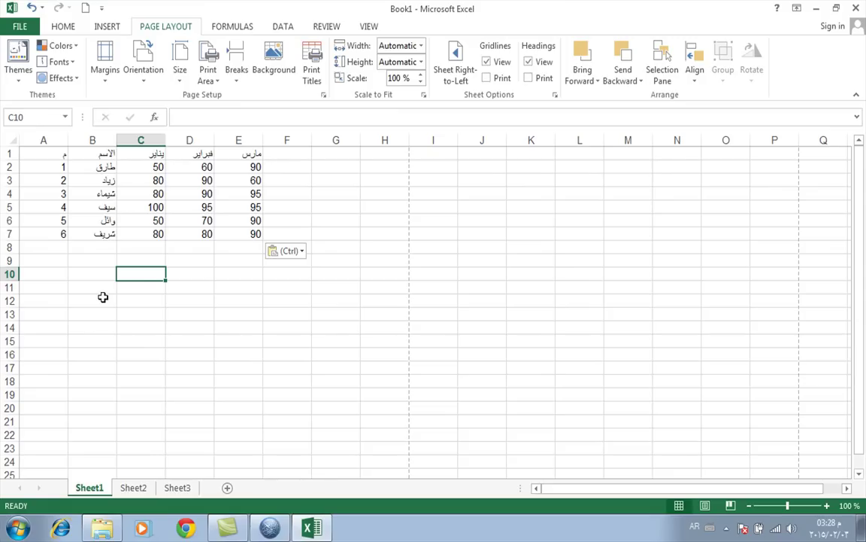
left_click(272, 327)
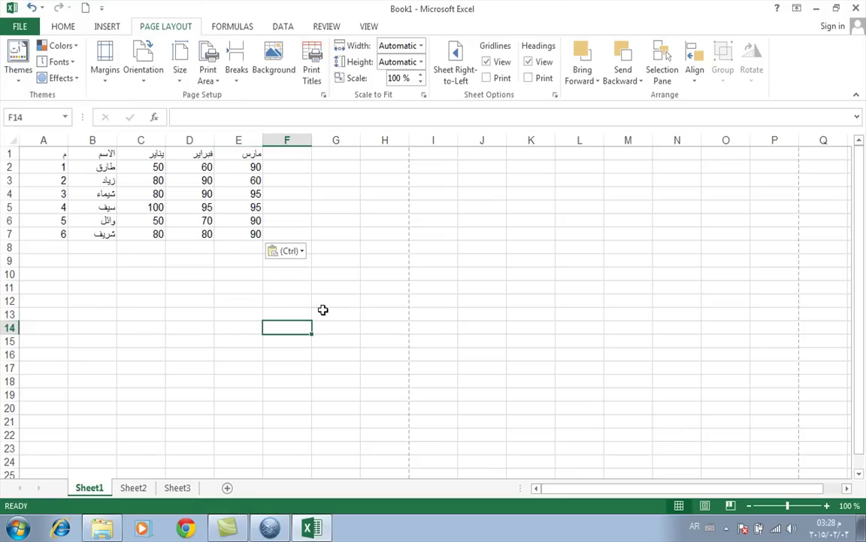
key("ctrl+s")
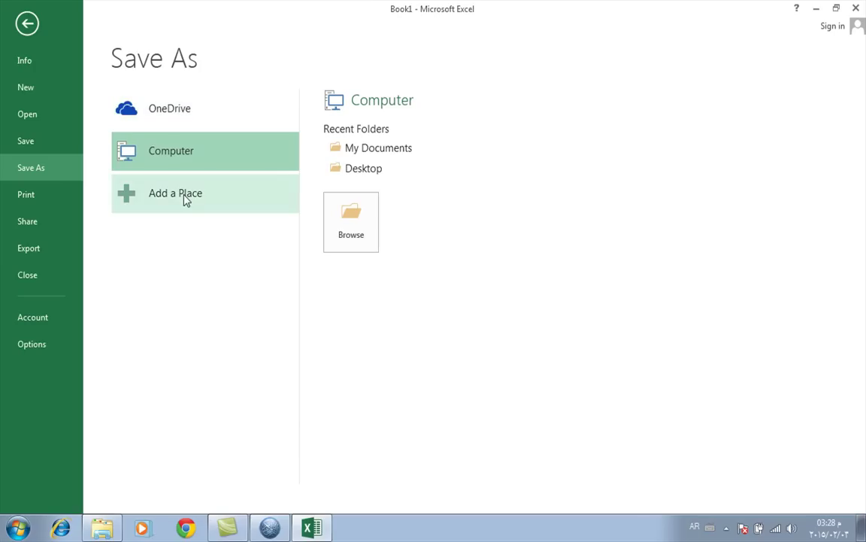
Cancel the Browse dialog, revisit File > Save As, and escape back to the sheet unsaved.
left_click(362, 239)
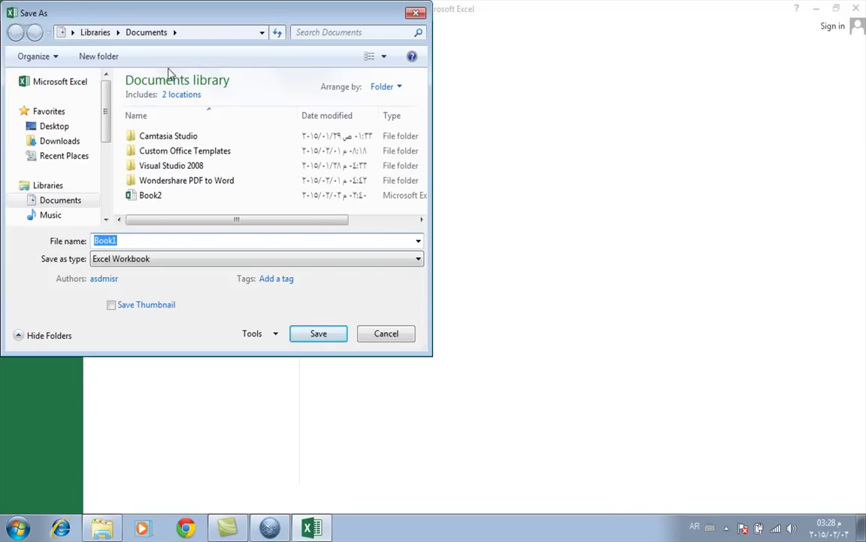
left_click(381, 334)
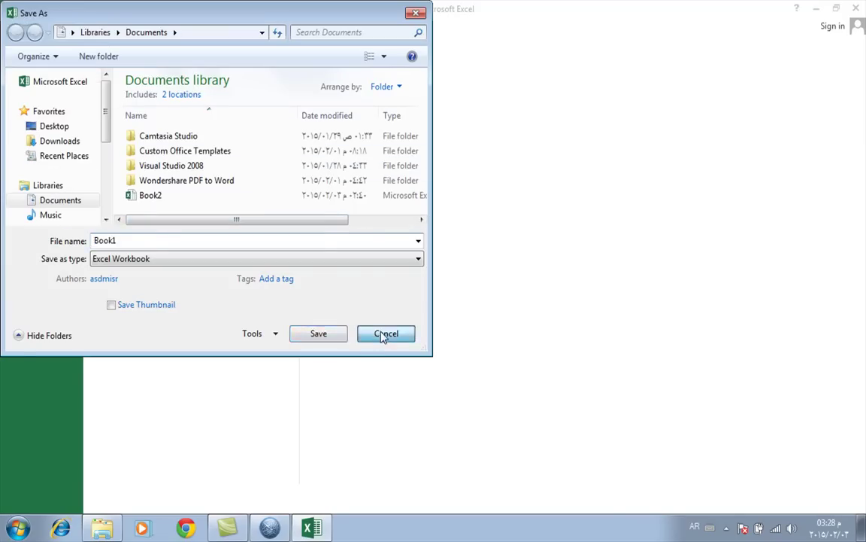
key("Escape")
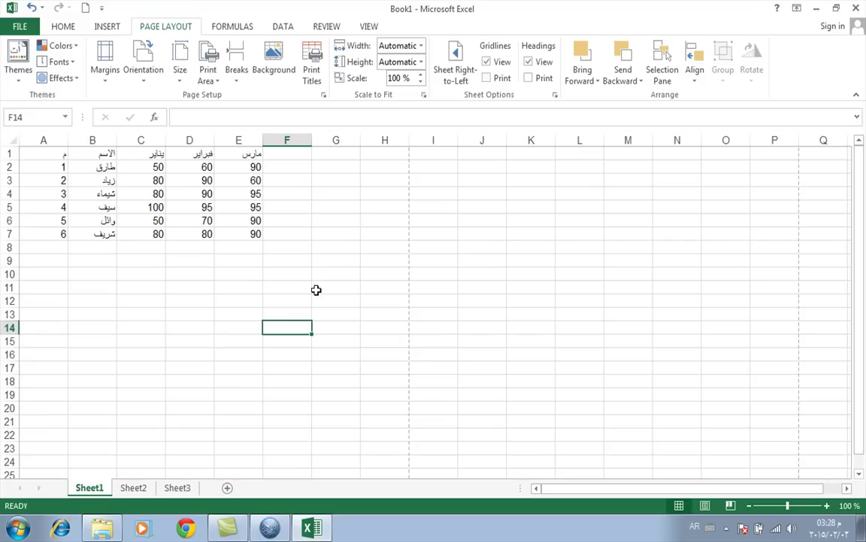
left_click(20, 26)
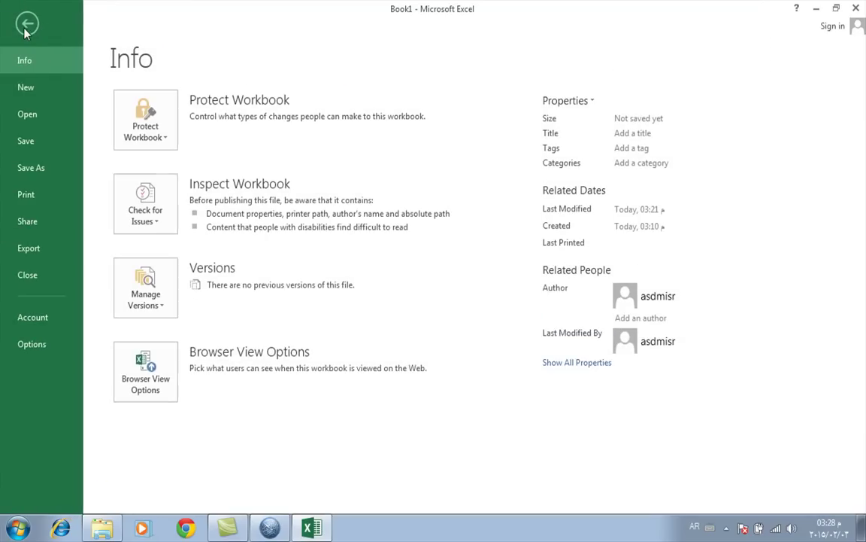
left_click(27, 142)
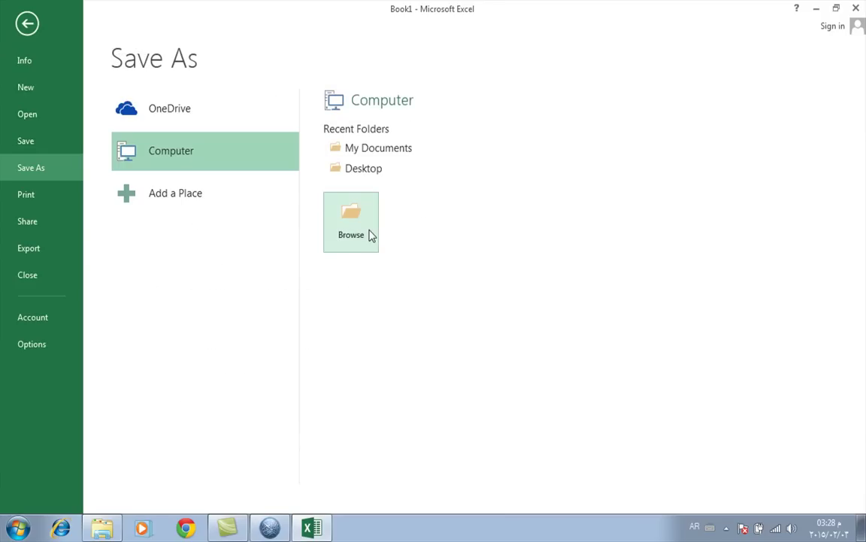
key("Escape")
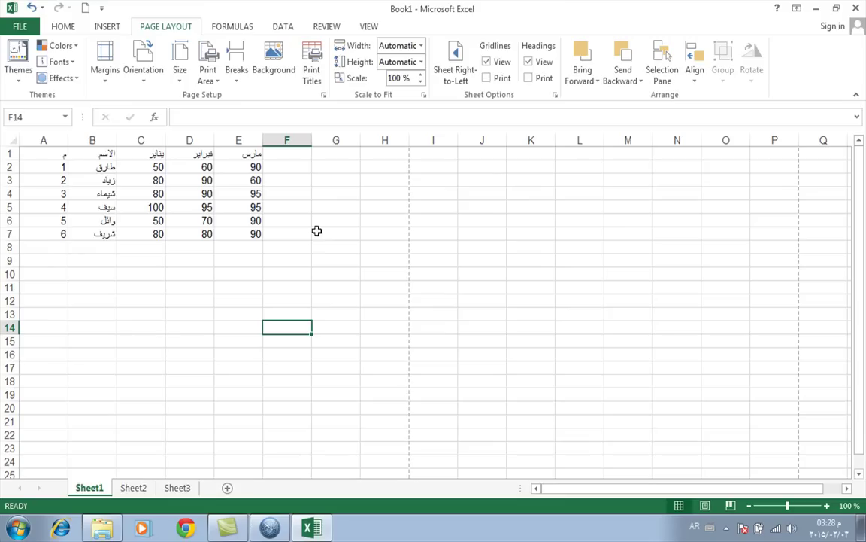
left_click(316, 231)
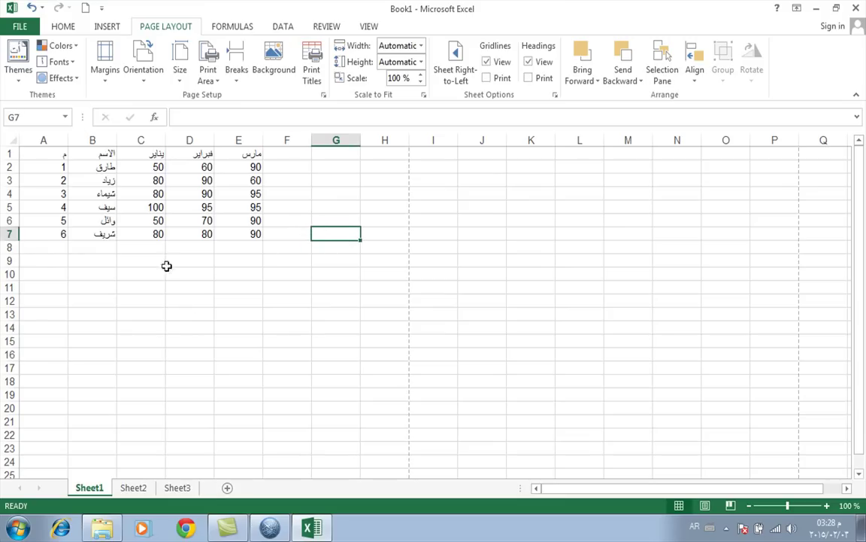
Glance at the Quick Access Toolbar menu, then go to File > Save As for Book1.
left_click(103, 9)
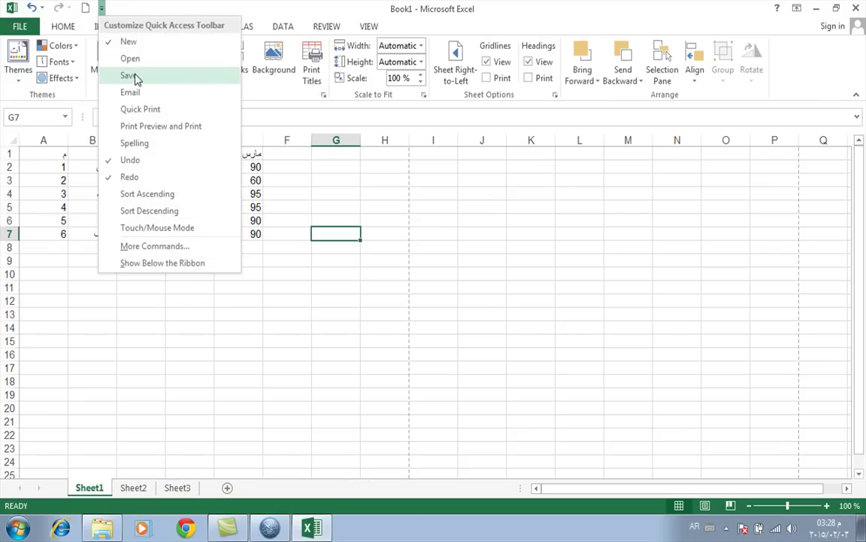
left_click(232, 322)
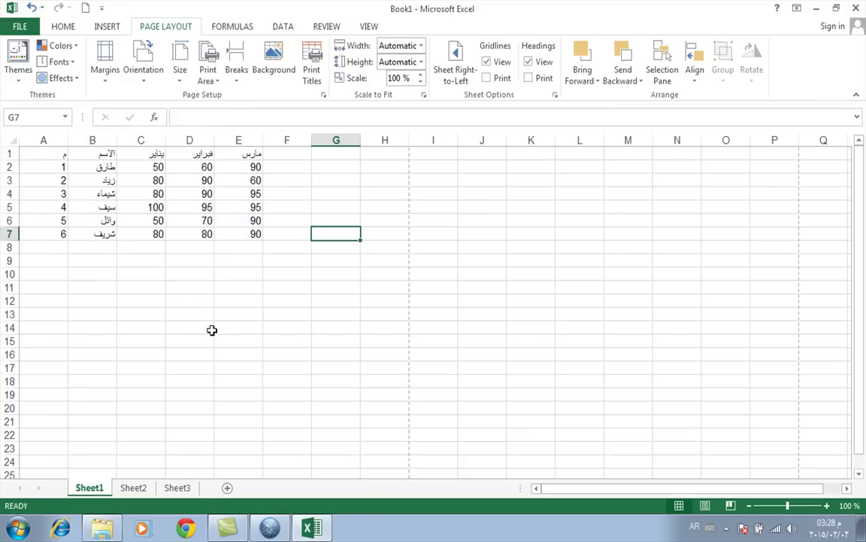
left_click(9, 27)
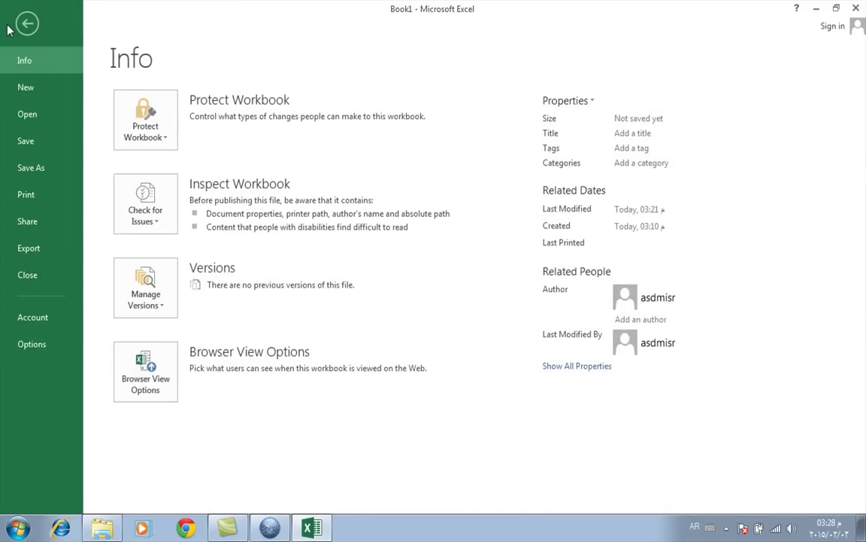
left_click(31, 168)
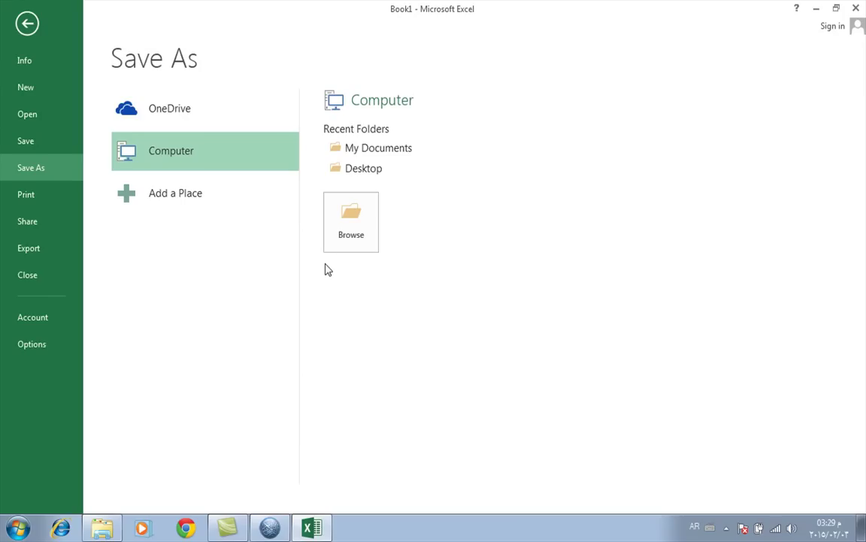
Save the workbook to the Desktop under the file name 'تدريب ١'.
left_click(351, 220)
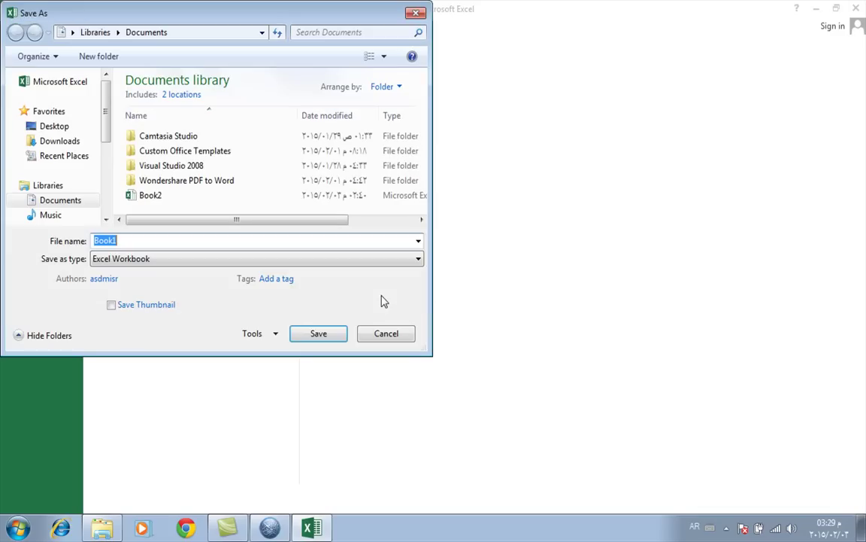
type("تدريب ١")
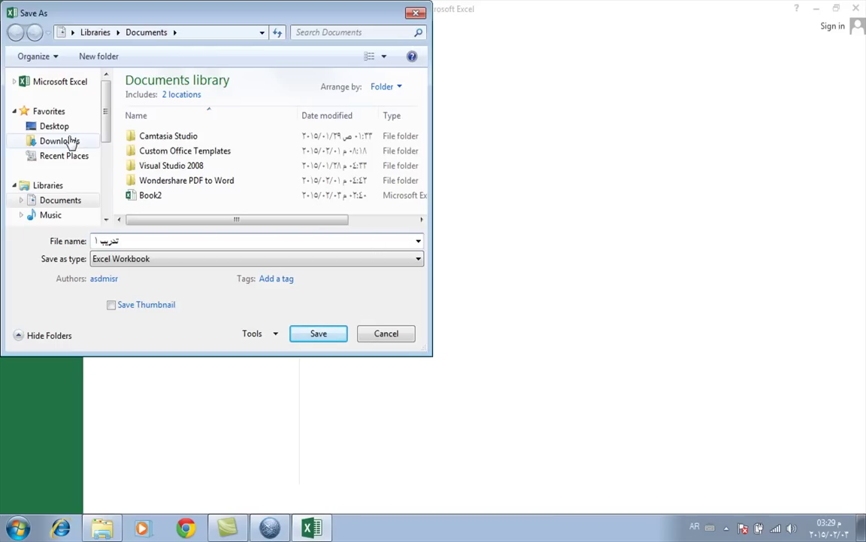
left_click(66, 128)
left_click(324, 342)
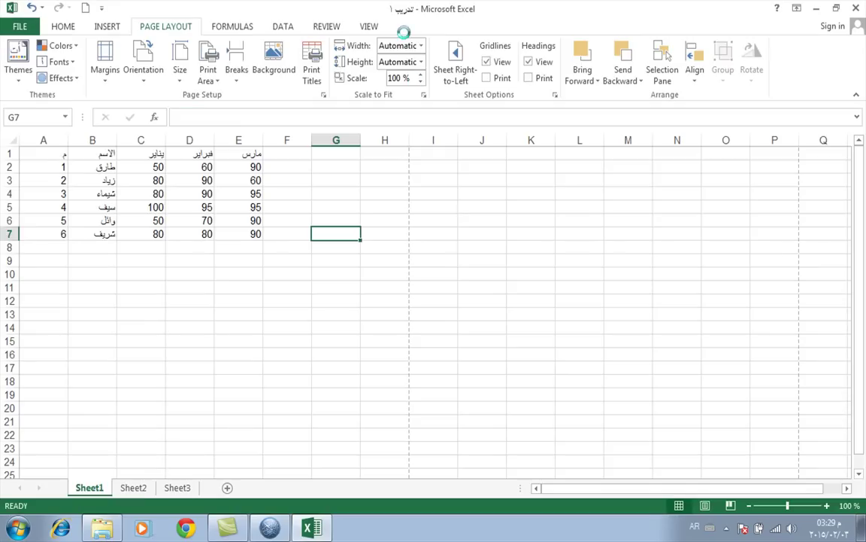
left_click(313, 284)
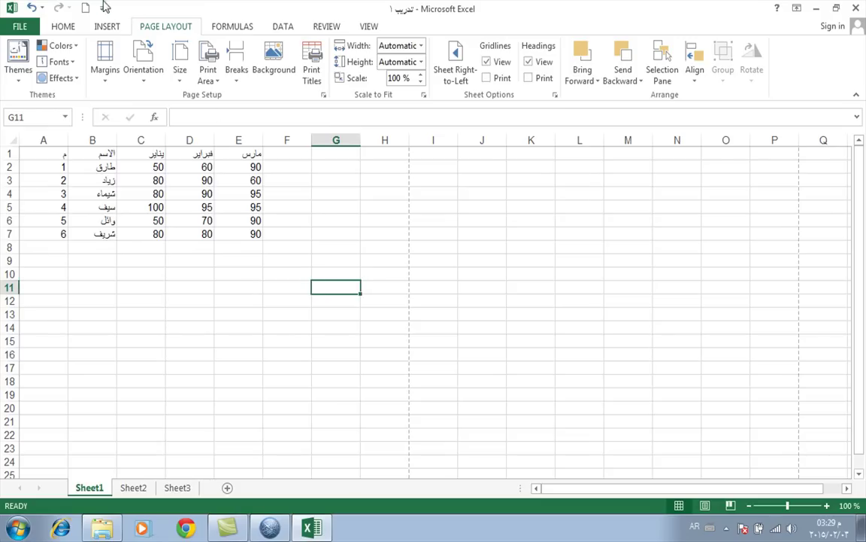
Create a new blank workbook, Book2, from the File > New templates.
left_click(23, 27)
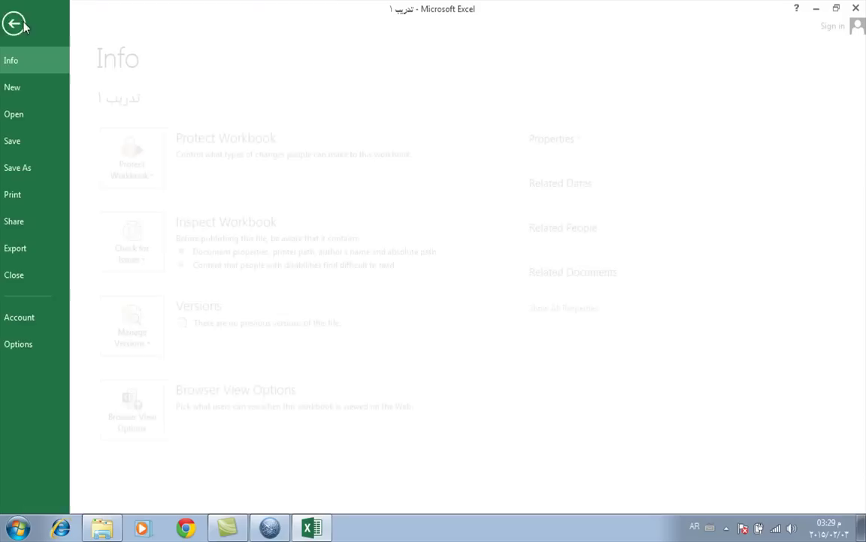
left_click(26, 88)
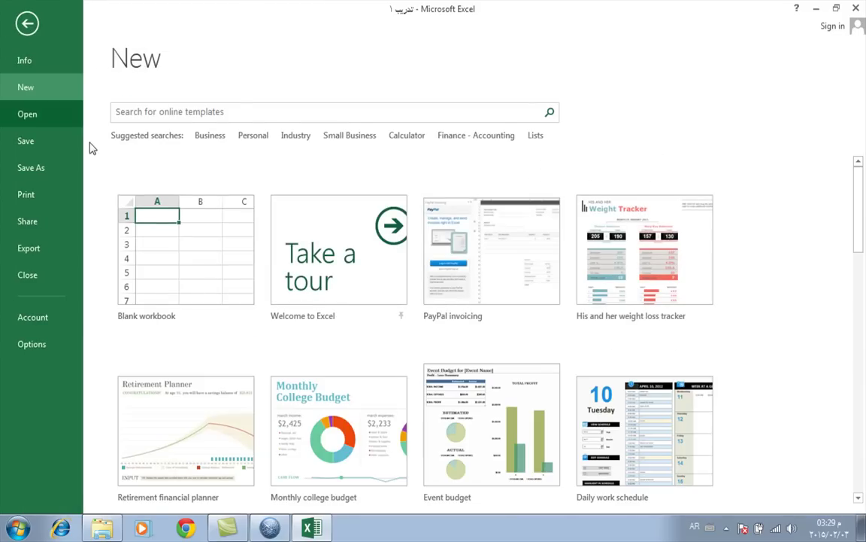
left_click(192, 270)
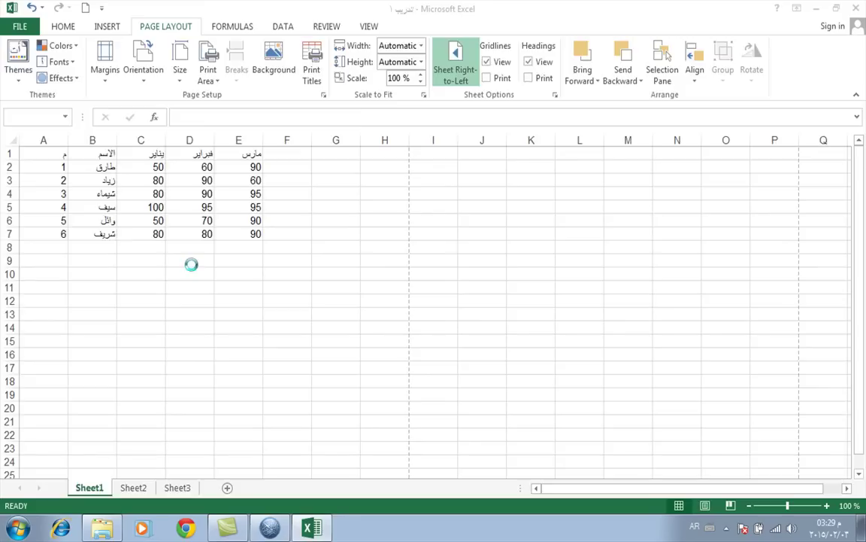
left_click(20, 27)
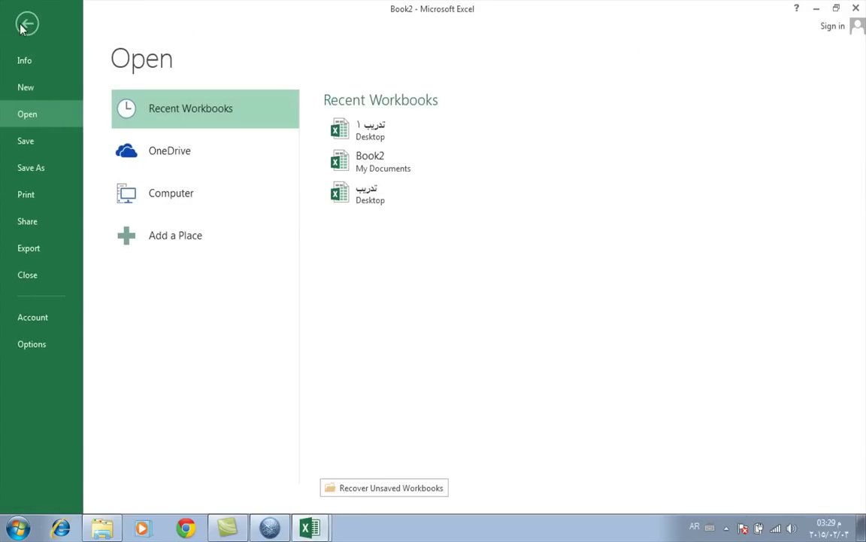
left_click(33, 90)
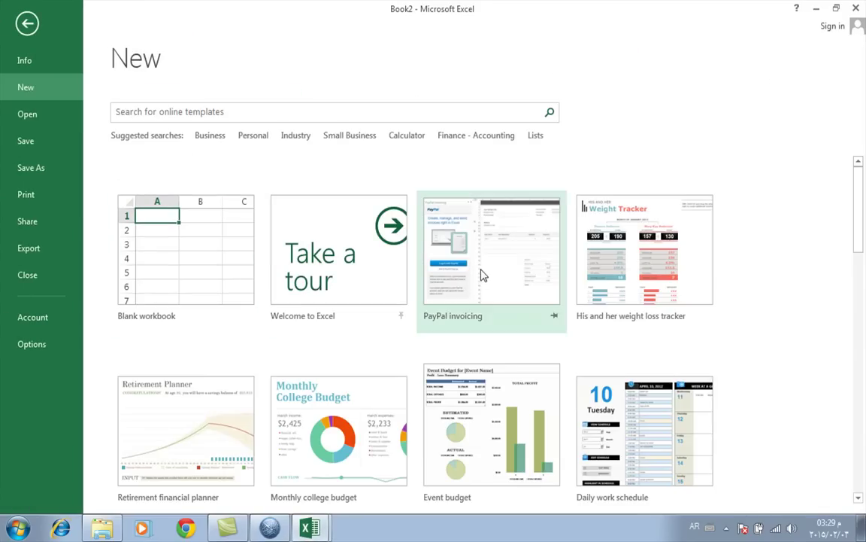
key("Escape")
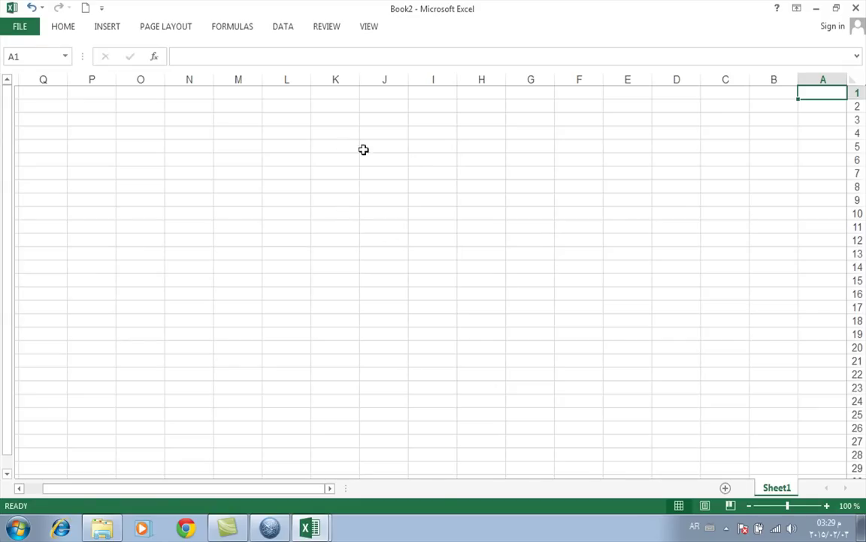
Set the ribbon to always show its commands and switch to the VIEW tab.
left_click(796, 8)
left_click(764, 124)
left_click(365, 27)
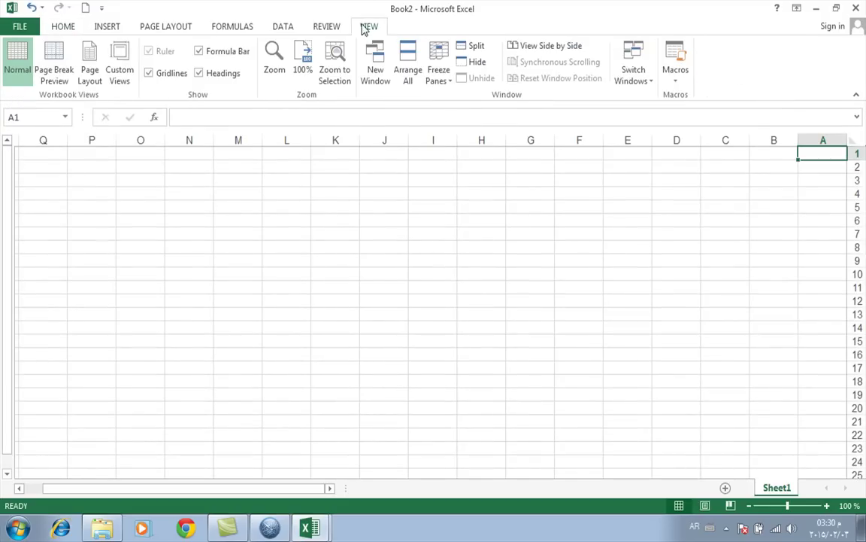
Switch to the تدريب ١ workbook and browse the recent workbooks list without opening anything.
left_click(651, 84)
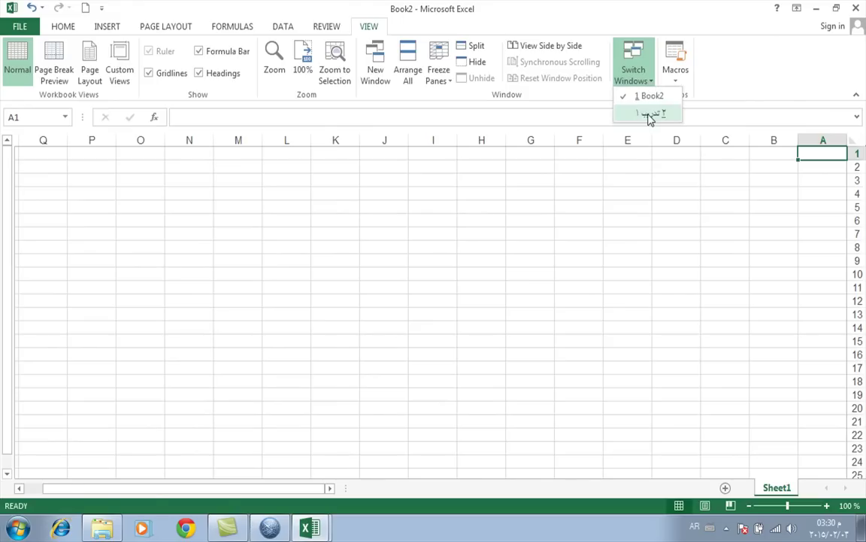
left_click(650, 113)
left_click(168, 220)
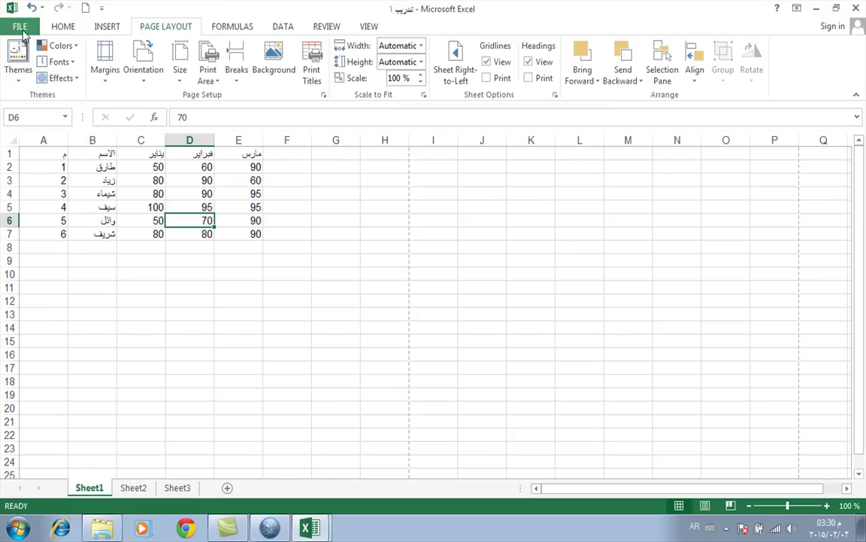
left_click(101, 9)
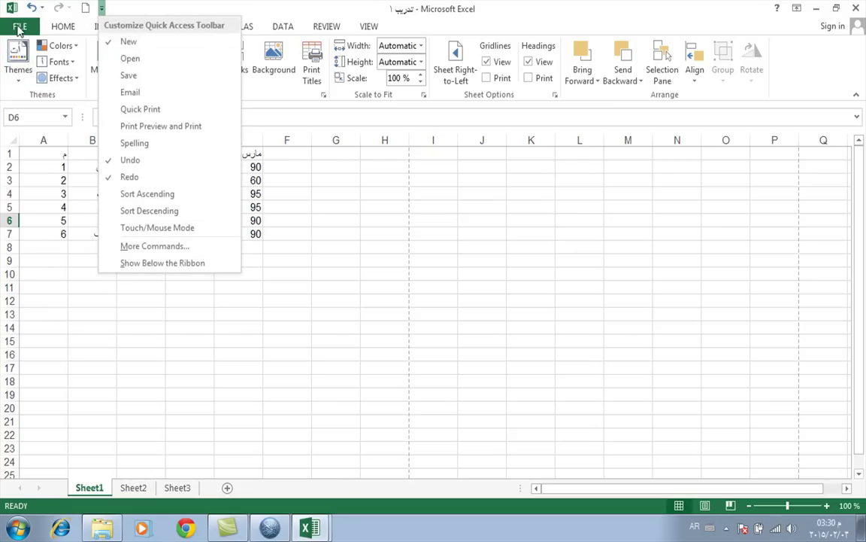
left_click(19, 28)
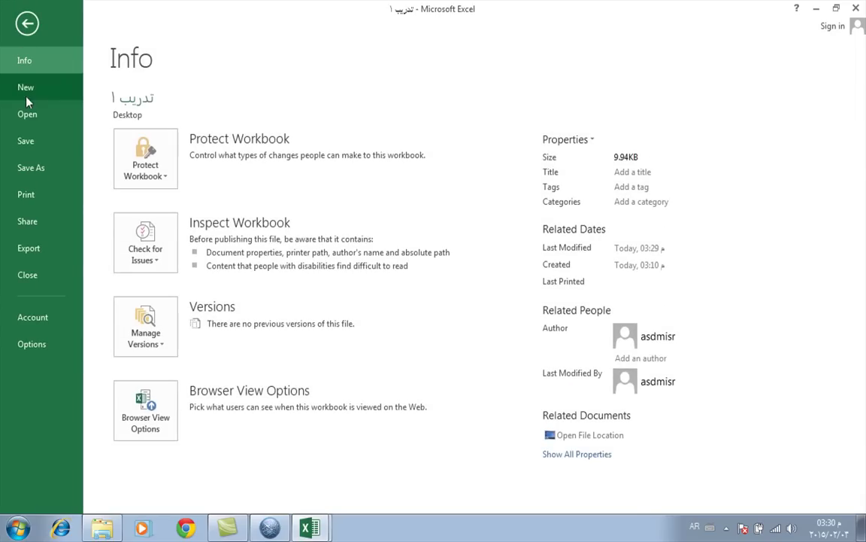
left_click(27, 114)
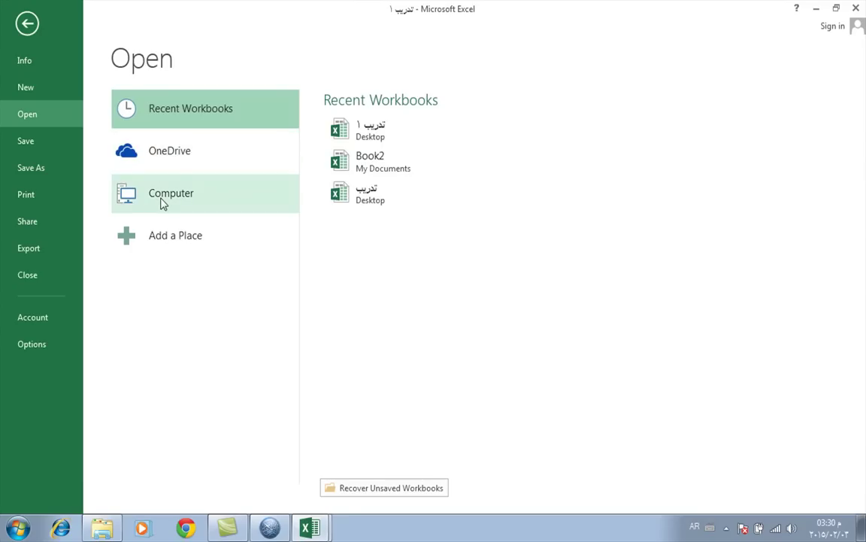
key("Escape")
left_click(238, 255)
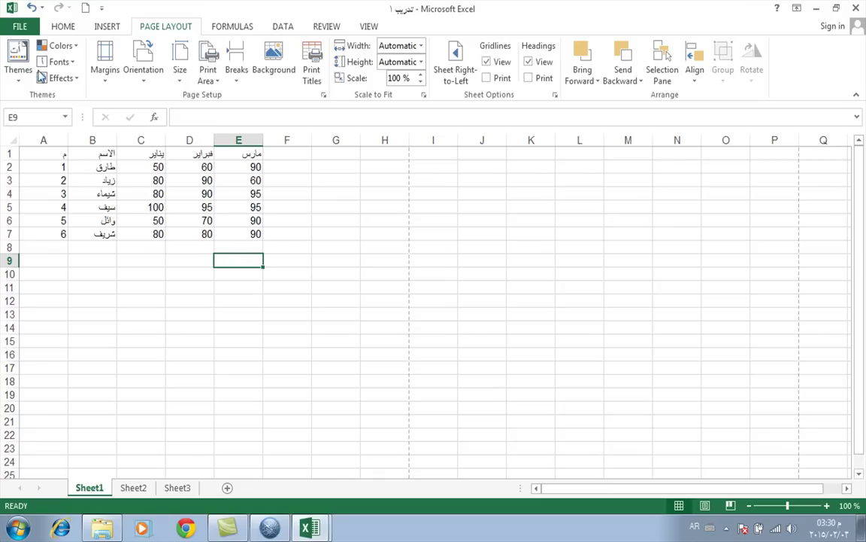
Close تدريب ١ and reopen it from the recent workbooks list.
left_click(23, 28)
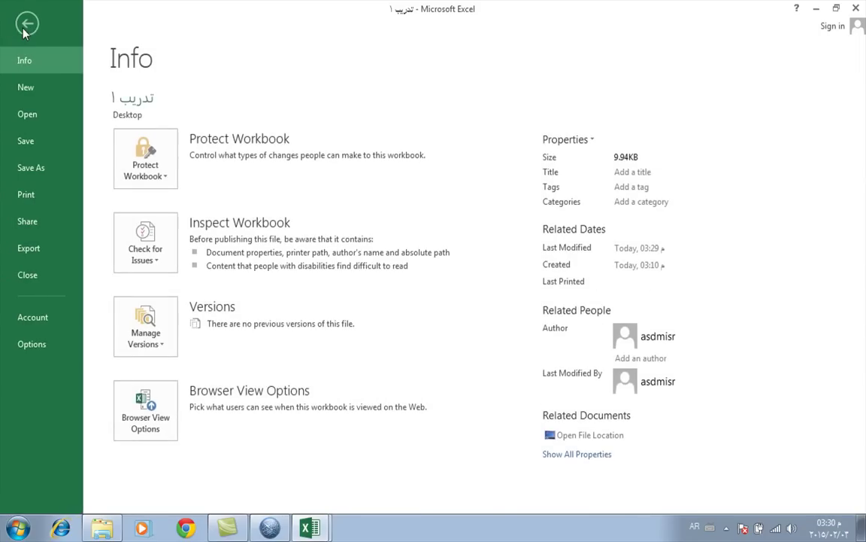
left_click(44, 276)
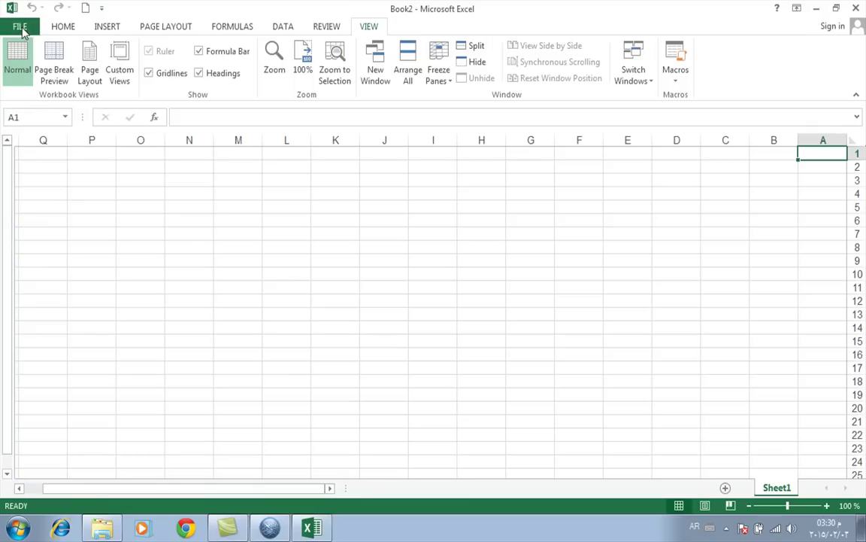
left_click(21, 27)
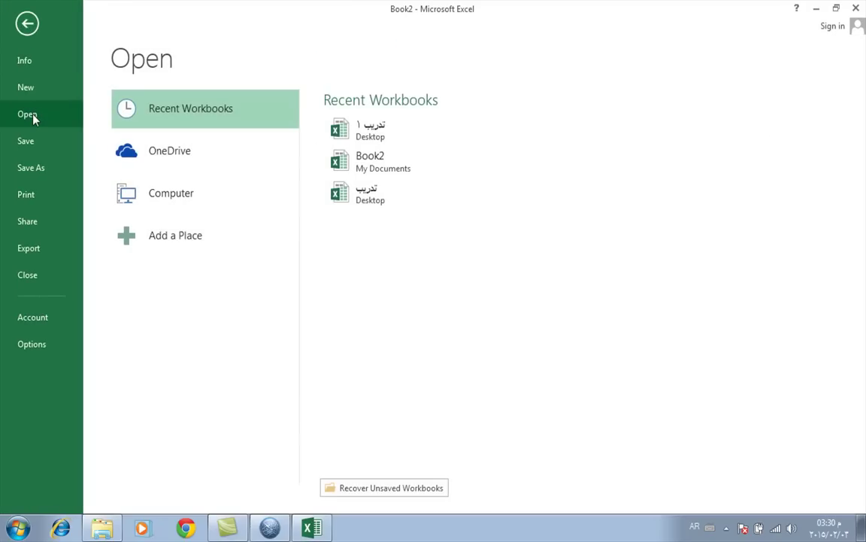
left_click(392, 134)
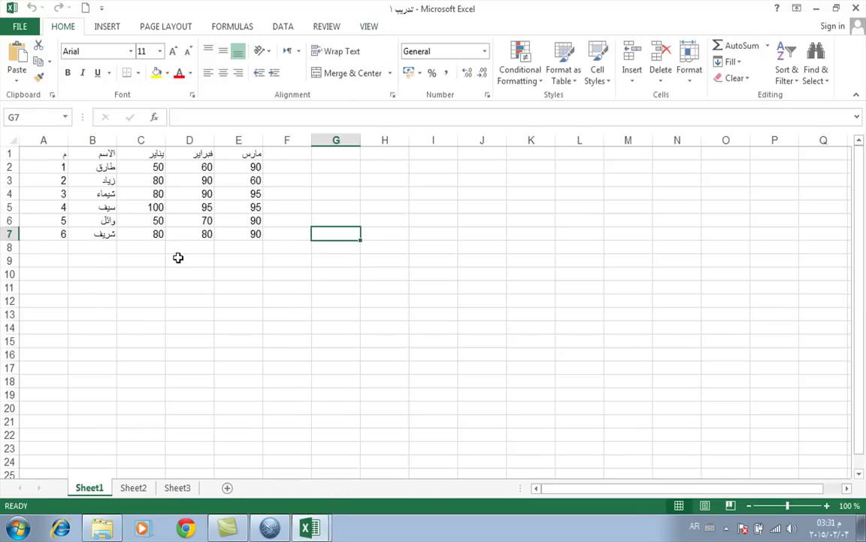
key("ctrl+F6")
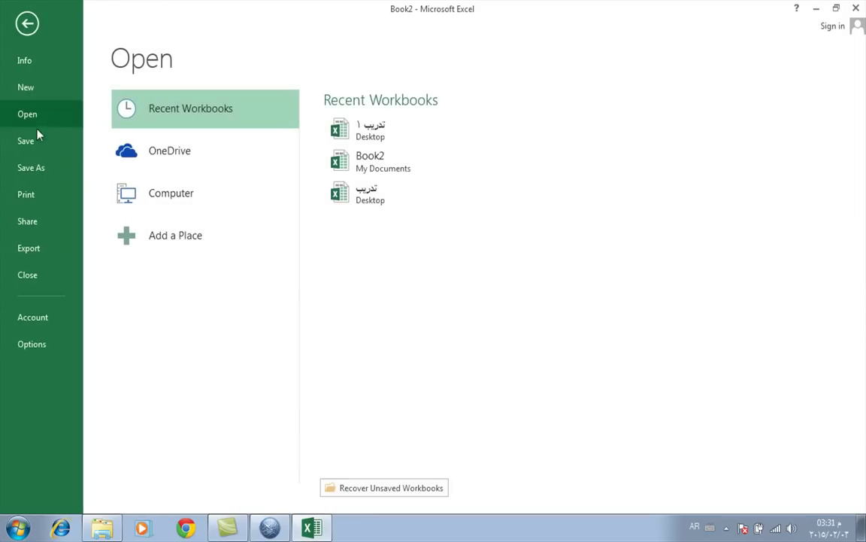
left_click(343, 141)
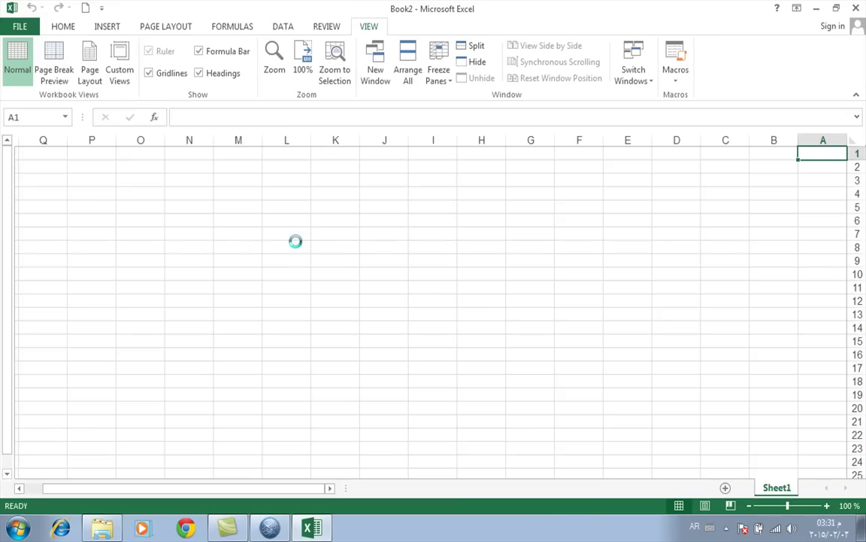
left_click(474, 249)
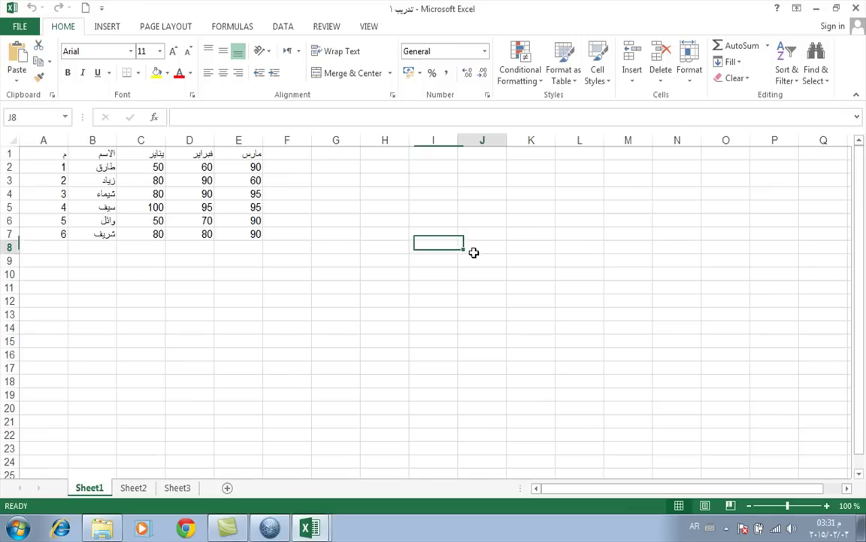
Close both workbooks, exit Excel, and reopen تدريب ١ from the desktop.
left_click(859, 12)
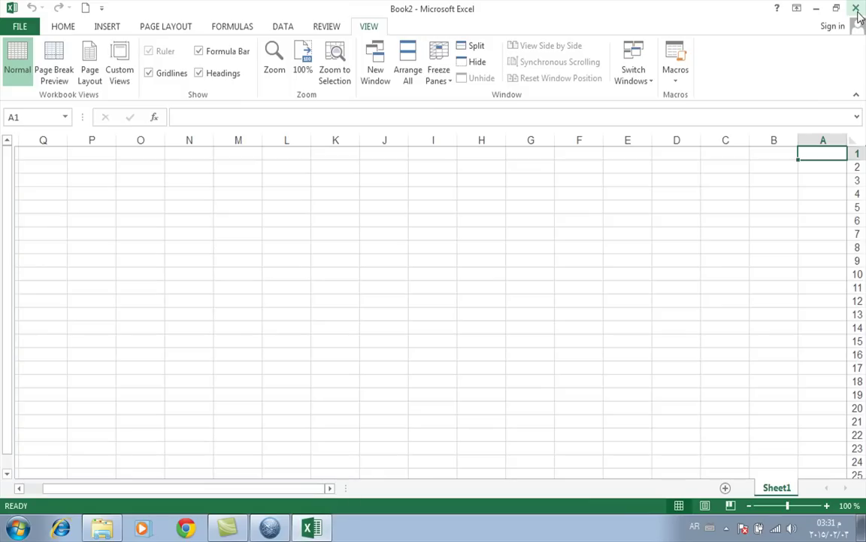
left_click(859, 12)
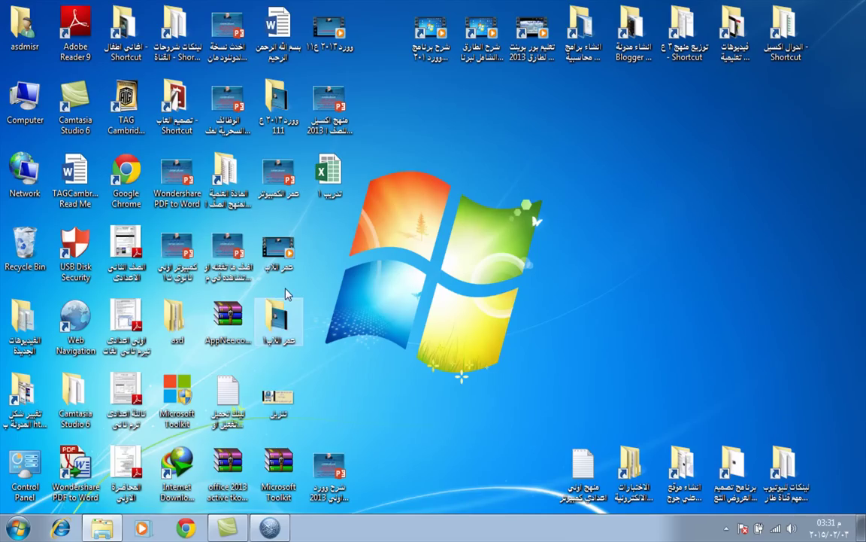
double_click(327, 187)
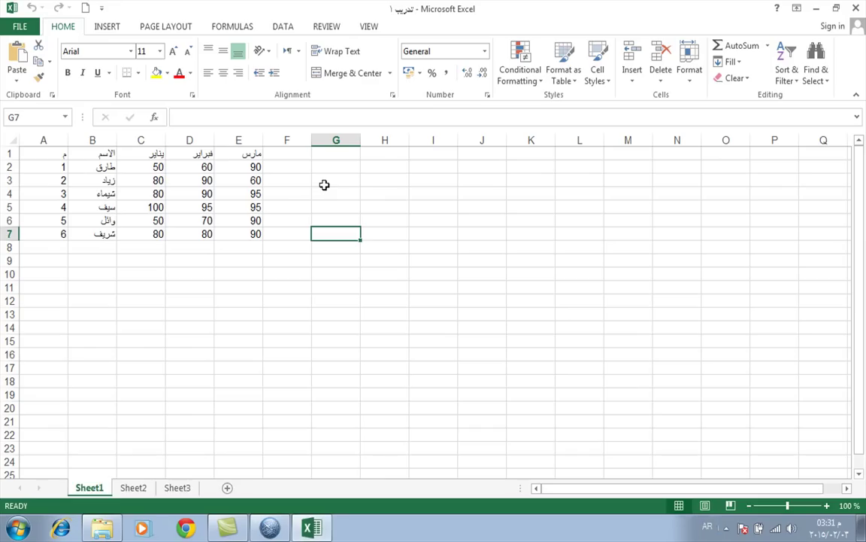
left_click(7, 7)
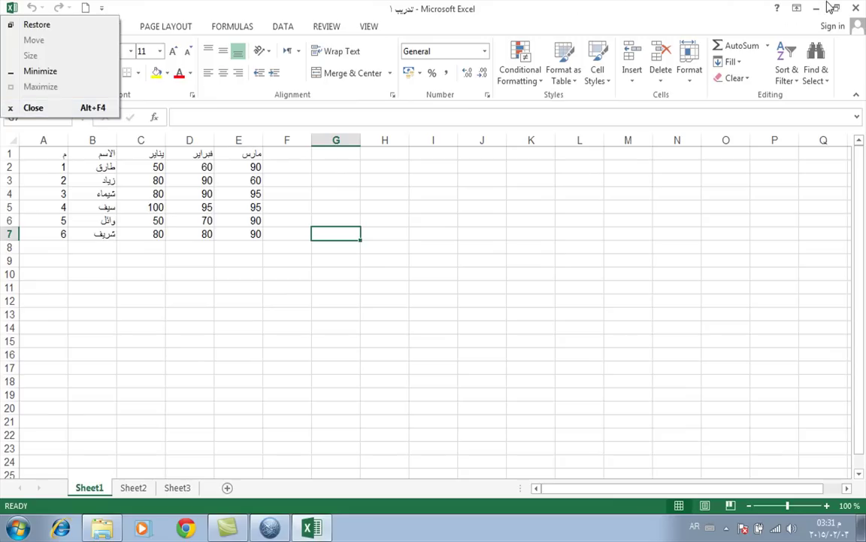
left_click(297, 242)
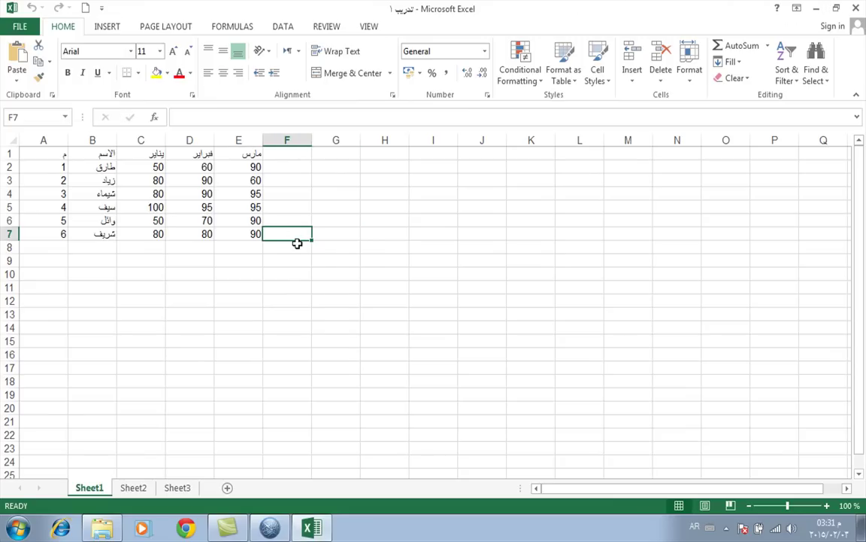
Create a blank workbook with Ctrl+N, then return to تدريب ١ through Switch Windows.
key("ctrl+n")
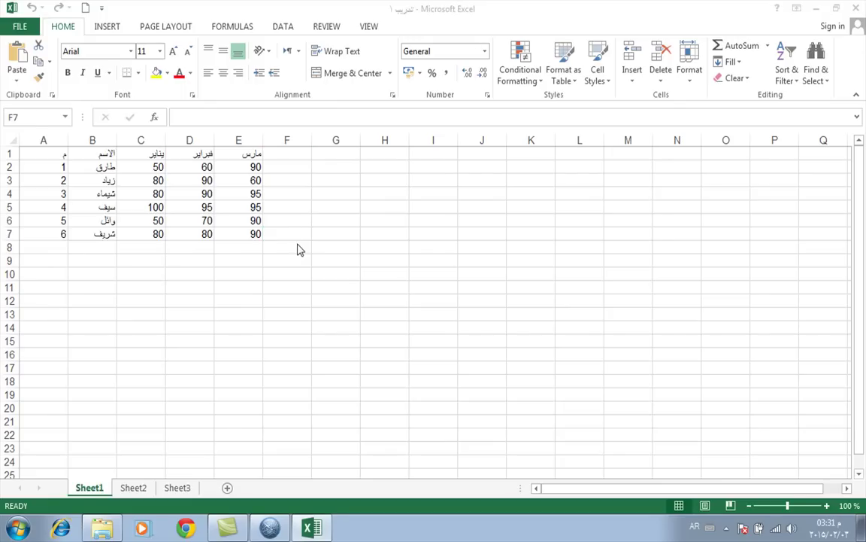
left_click(369, 29)
left_click(647, 81)
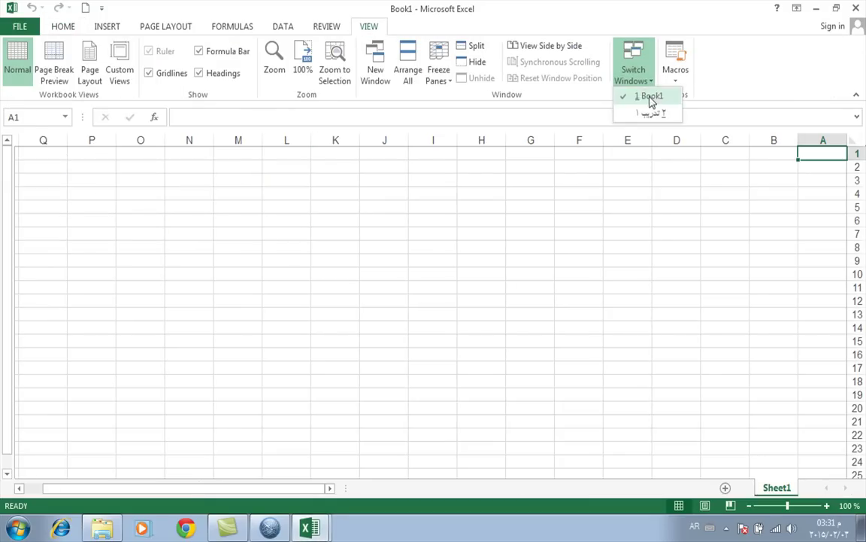
left_click(651, 114)
Select various score cells, then drag-select the three month columns of scores.
left_click(192, 208)
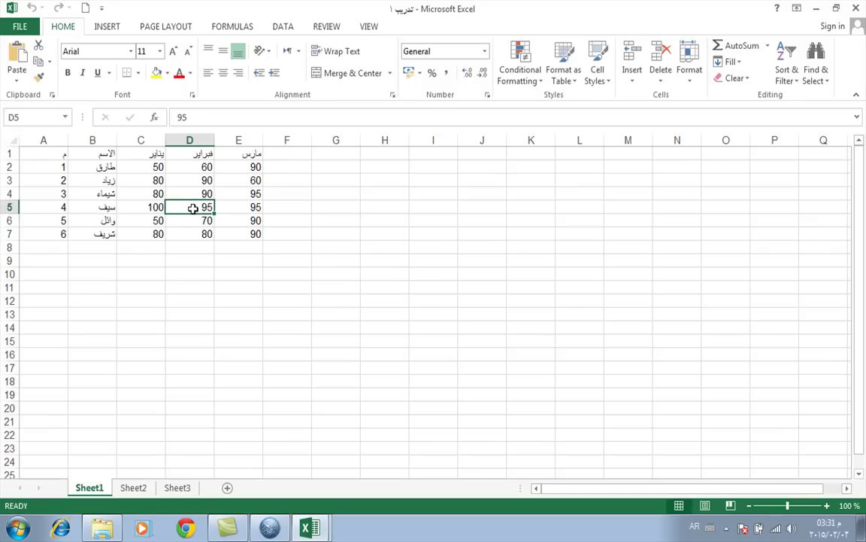
left_click(100, 219)
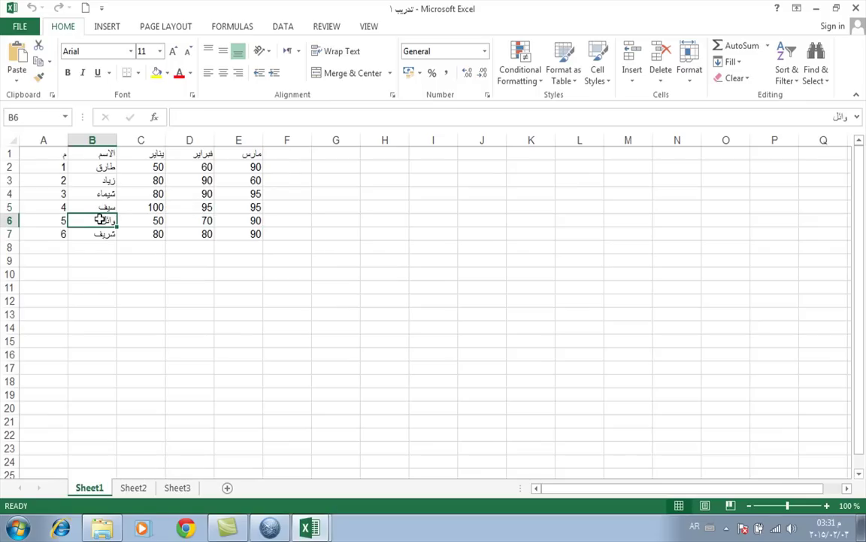
left_click(158, 207)
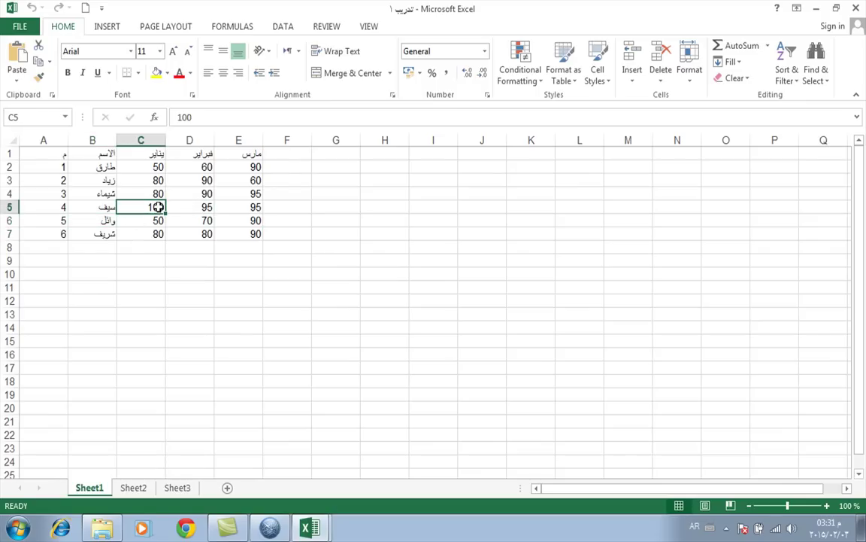
left_click(169, 272)
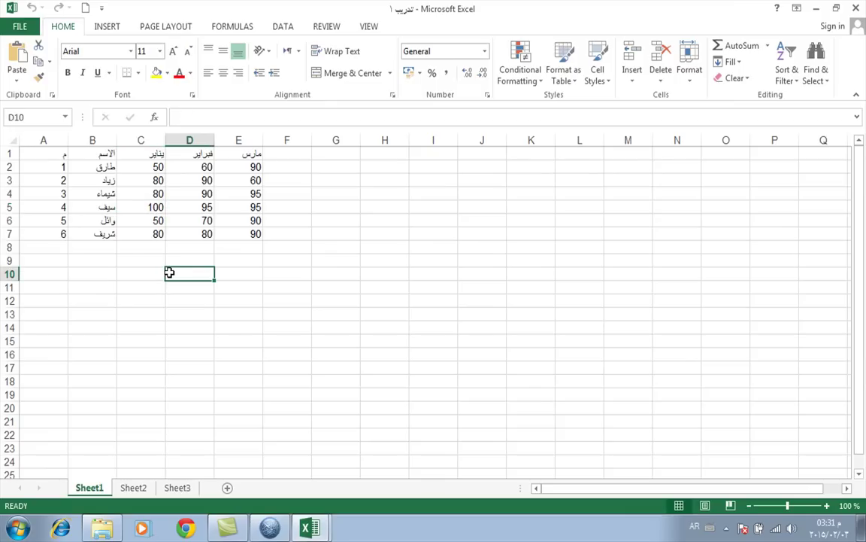
key("Up")
key("Up")
key("Up")
key("Up")
key("Up")
key("Up")
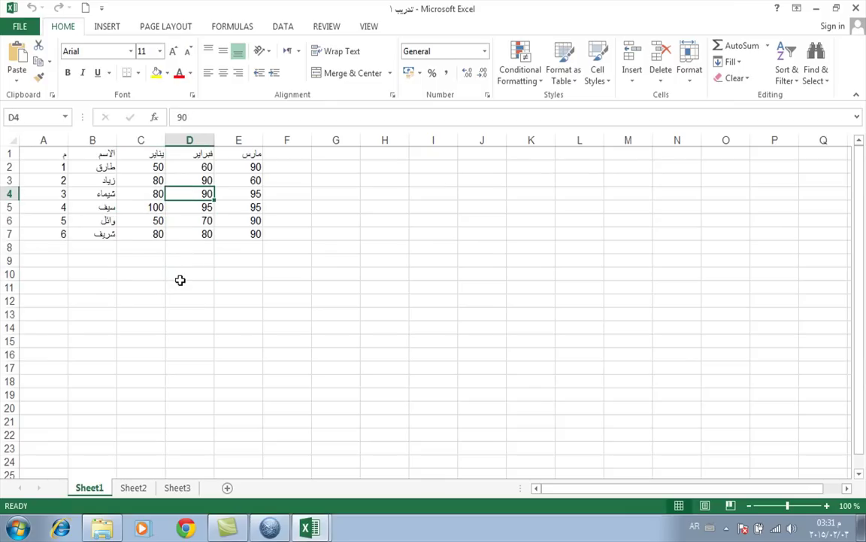
left_click(253, 155)
left_click_drag(253, 154, 135, 237)
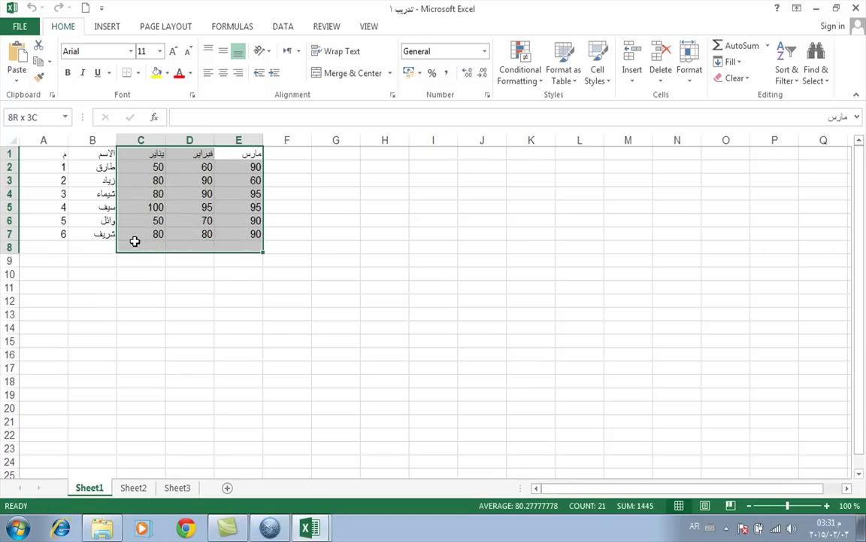
left_click(140, 301)
Extend a selection from C1 with Shift+arrow keys, trimming it back to columns C–E.
left_click(152, 155)
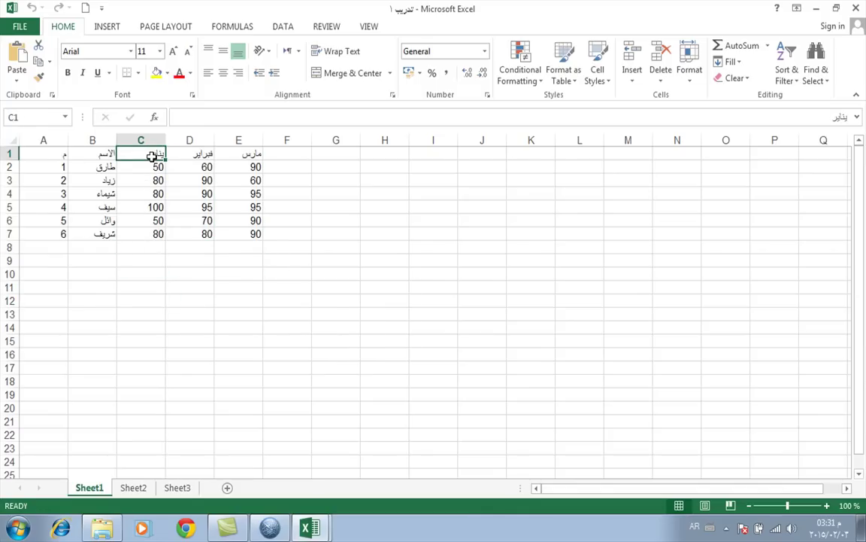
key("shift+Down")
key("shift+Down")
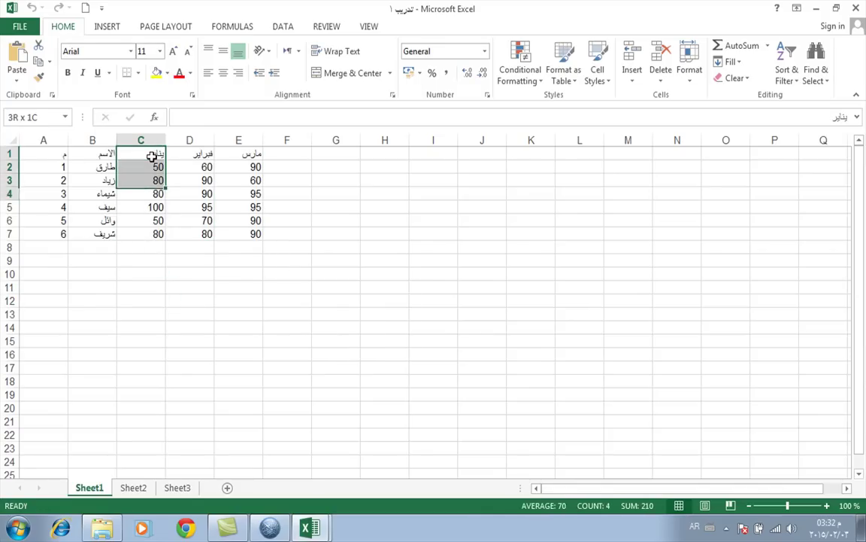
key("shift+Down")
key("shift+Down")
key("shift+Down")
key("shift+Down")
key("shift+Down")
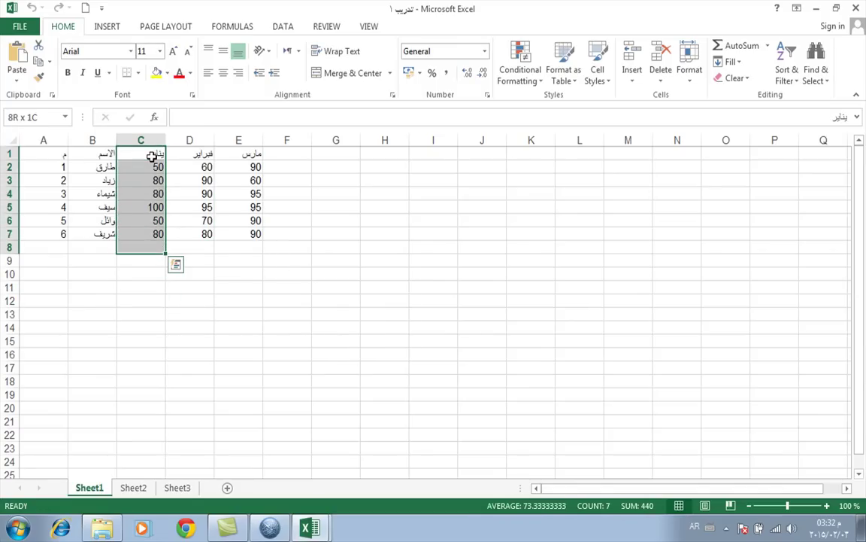
key("shift+Right")
key("shift+Right")
key("shift+Right")
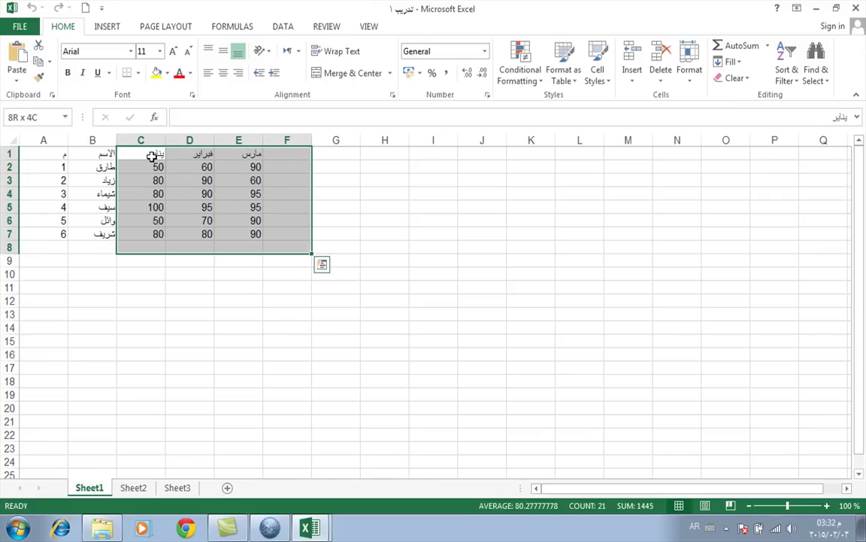
key("shift+Left")
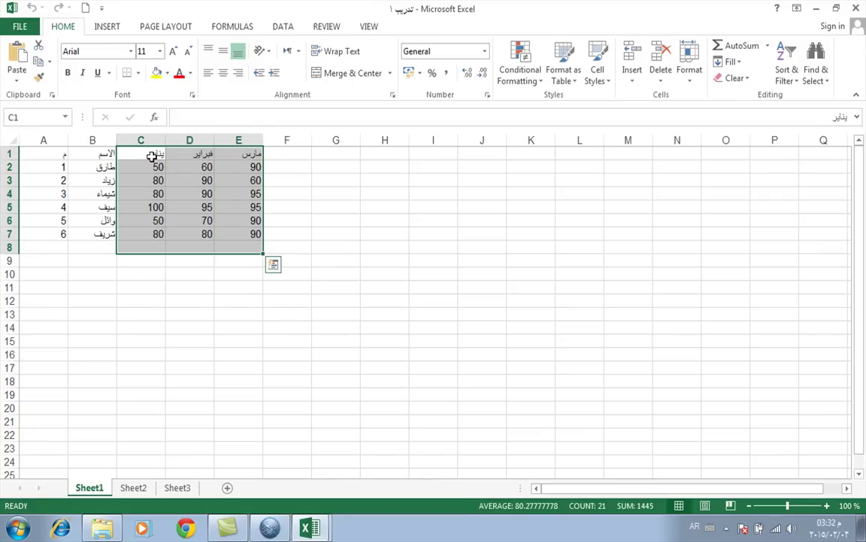
left_click(152, 156)
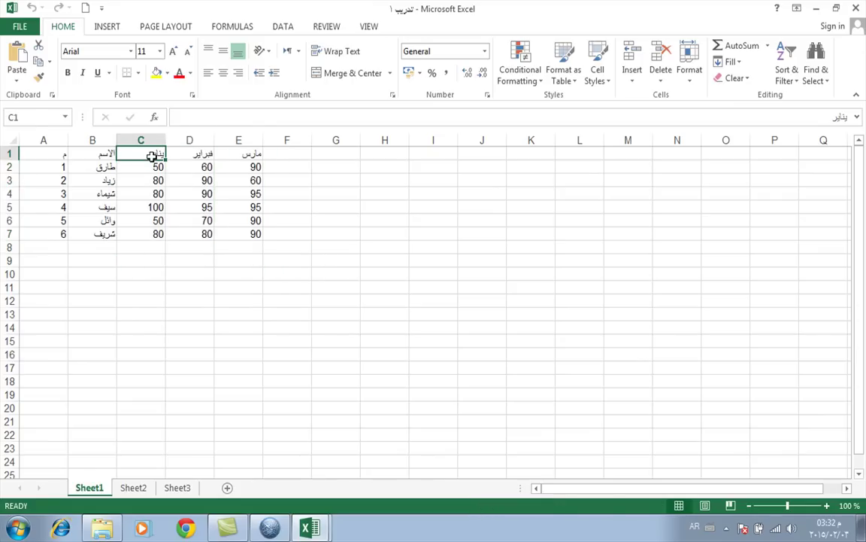
Select C1:E5 with Shift+arrows, drag across the month scores again, then deselect.
key("shift+Down")
key("shift+Down")
key("shift+Down")
key("shift+Down")
key("shift+Right")
key("shift+Right")
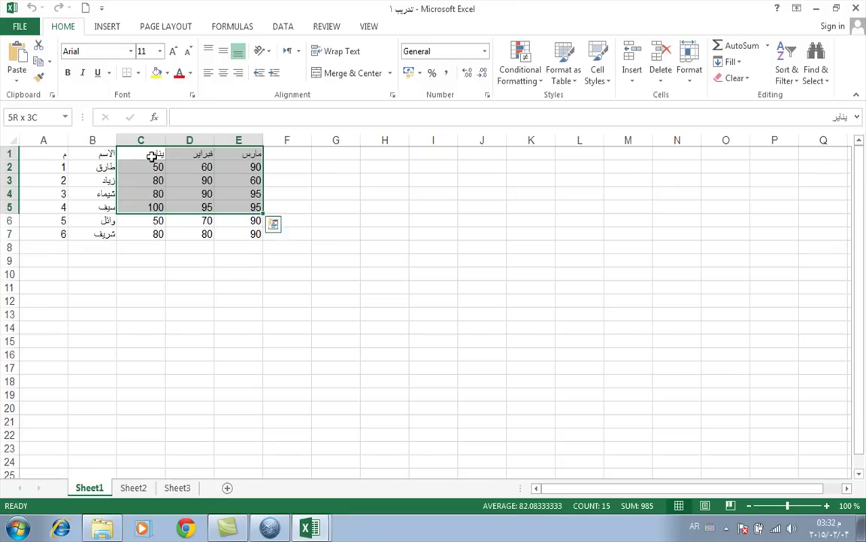
key("shift+Right")
left_click(254, 325)
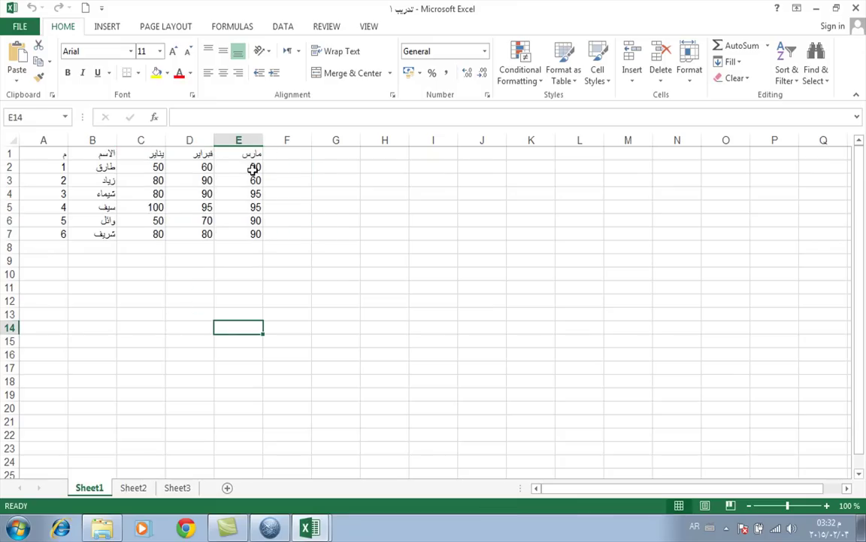
left_click_drag(252, 154, 151, 234)
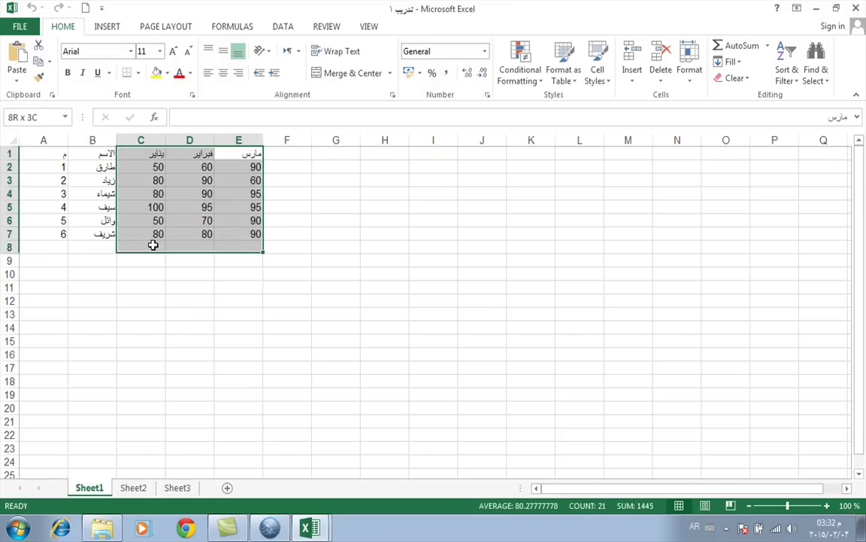
left_click(187, 324)
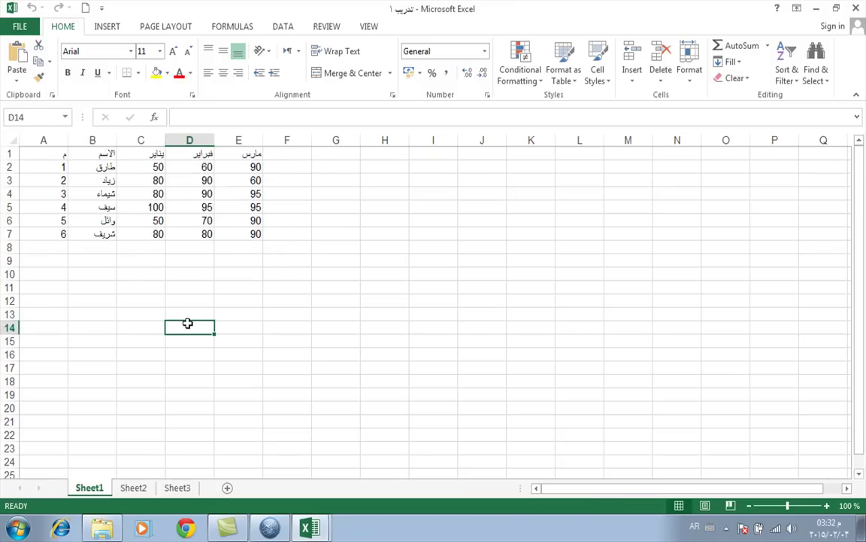
left_click(45, 140)
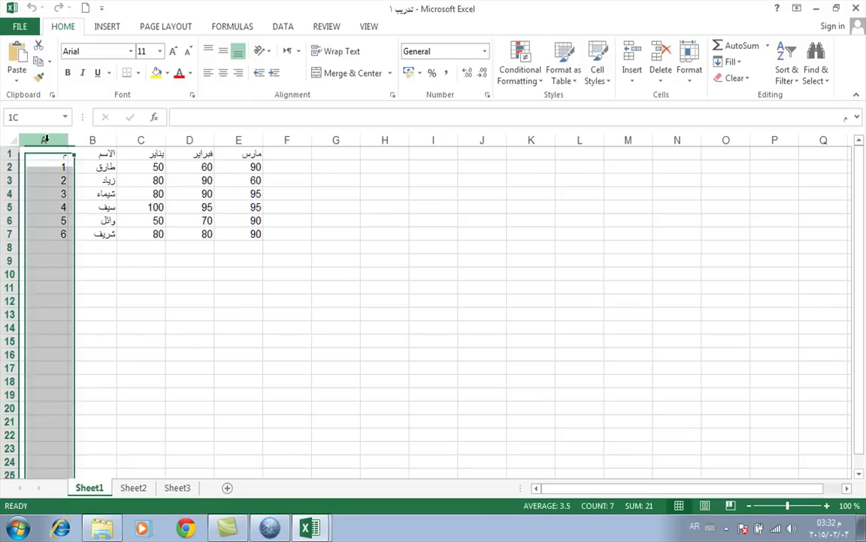
left_click(93, 140)
left_click(142, 140)
left_click(265, 277)
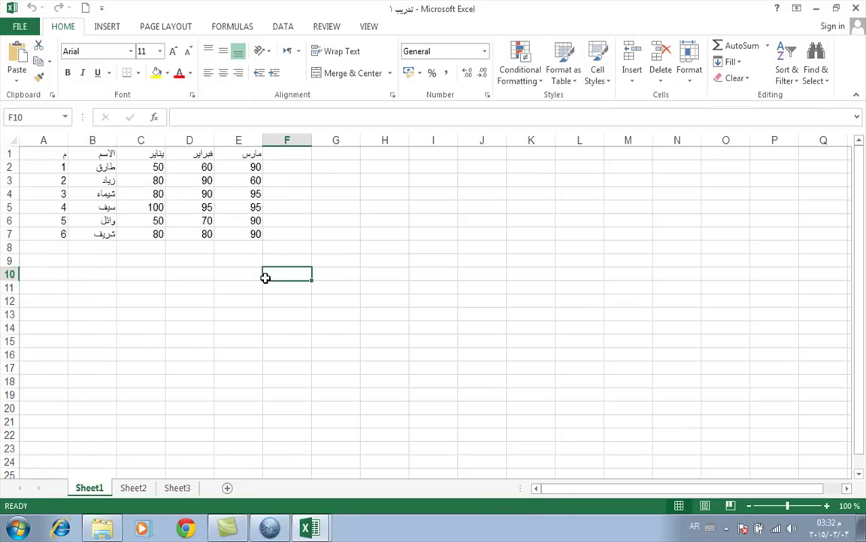
left_click(45, 138)
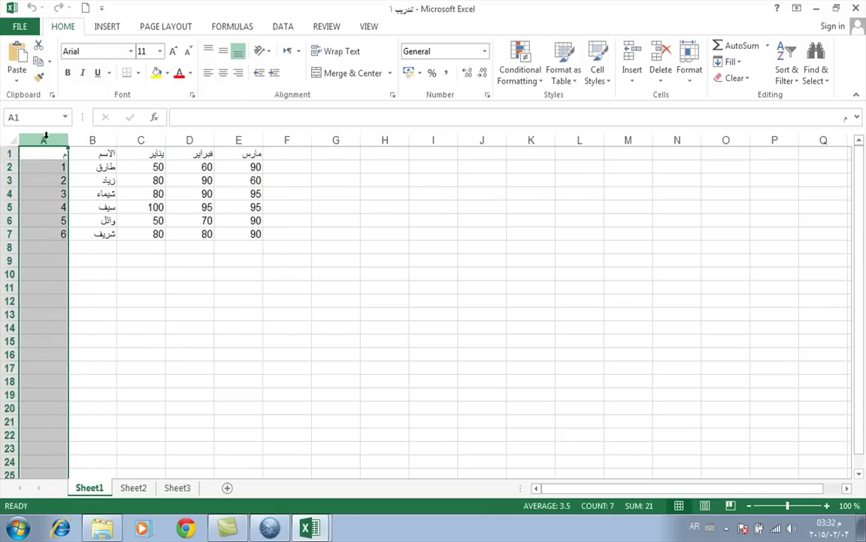
left_click(147, 139, "ctrl")
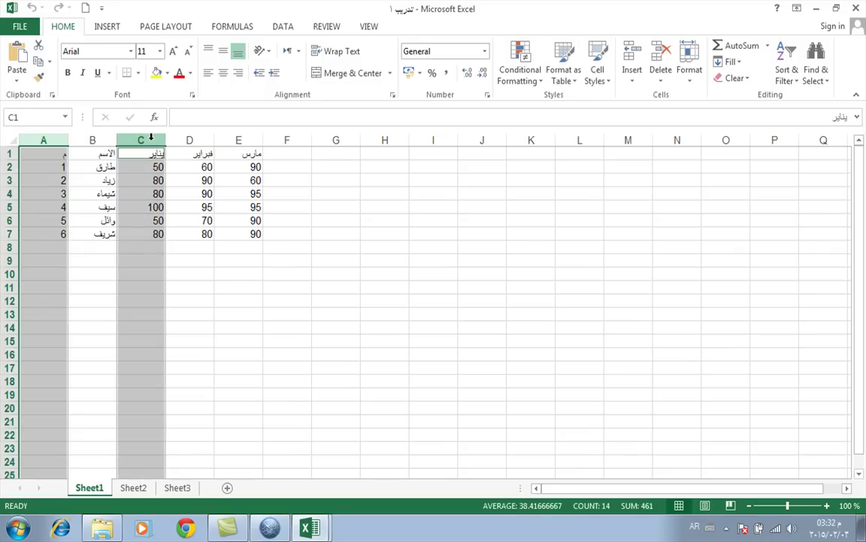
left_click(229, 140, "ctrl")
left_click(322, 140, "ctrl")
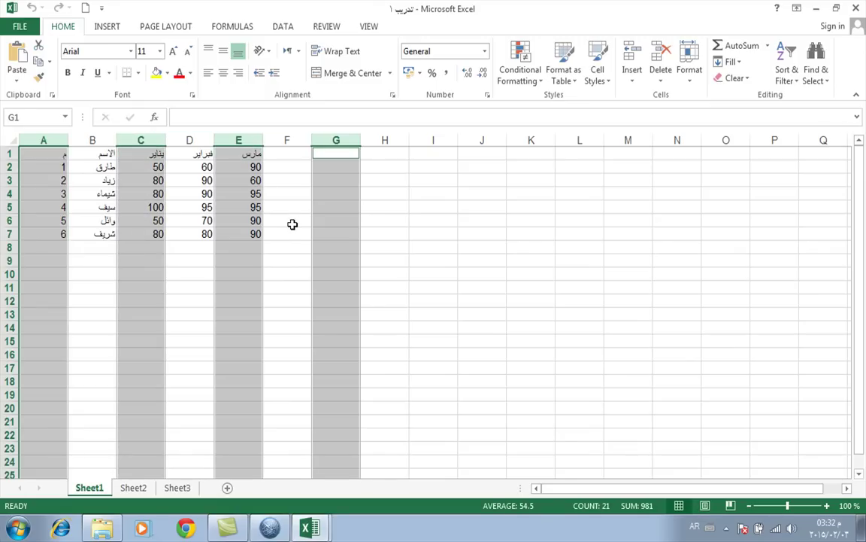
left_click(292, 224)
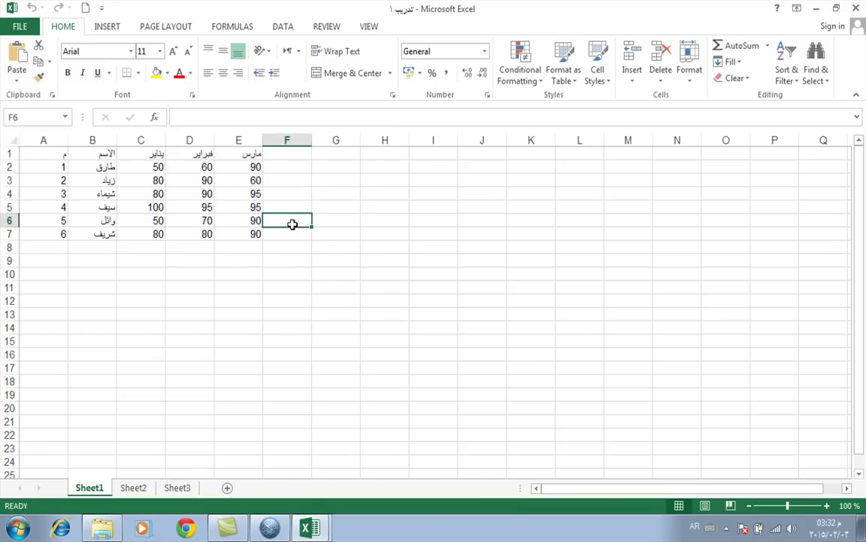
left_click(42, 140)
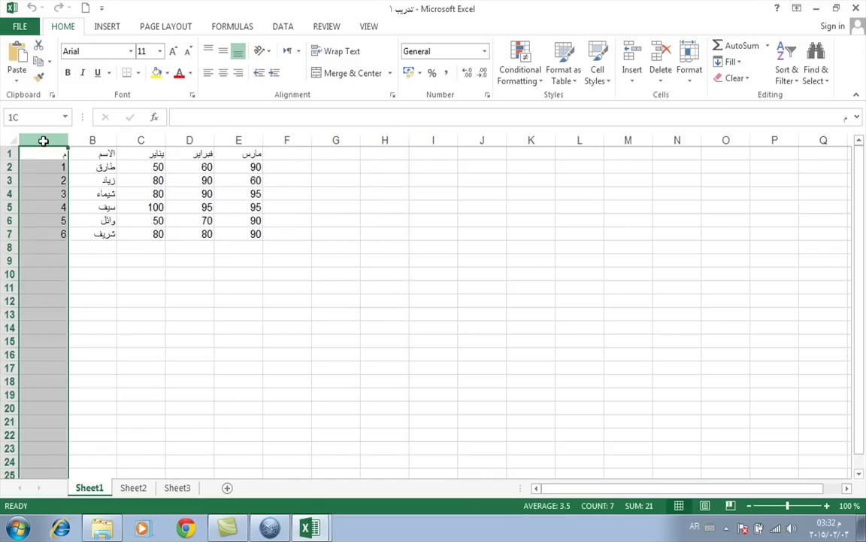
left_click_drag(42, 140, 143, 140)
left_click(238, 220)
left_click(40, 138)
left_click(246, 140, "shift")
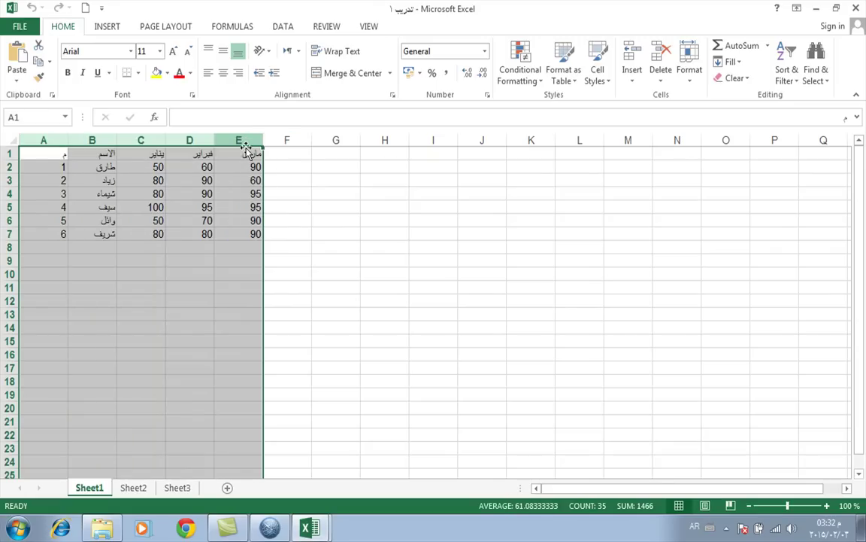
left_click(287, 225)
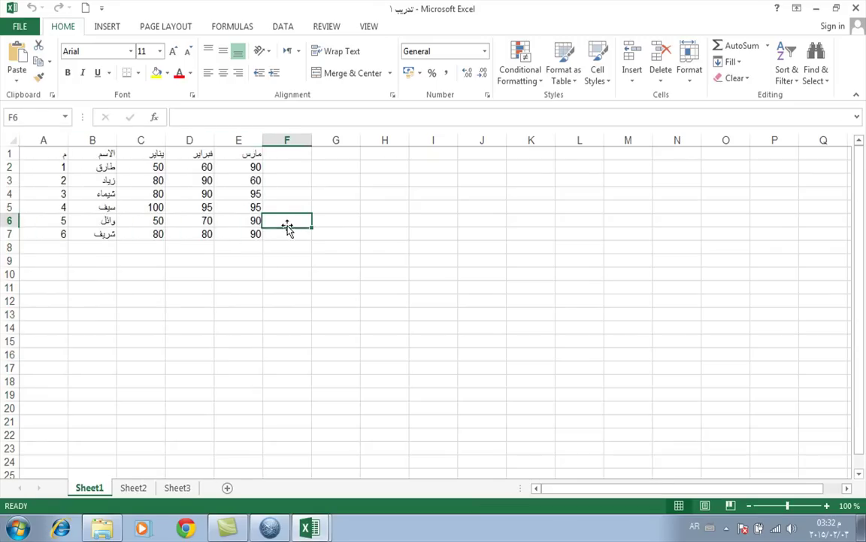
left_click(6, 167)
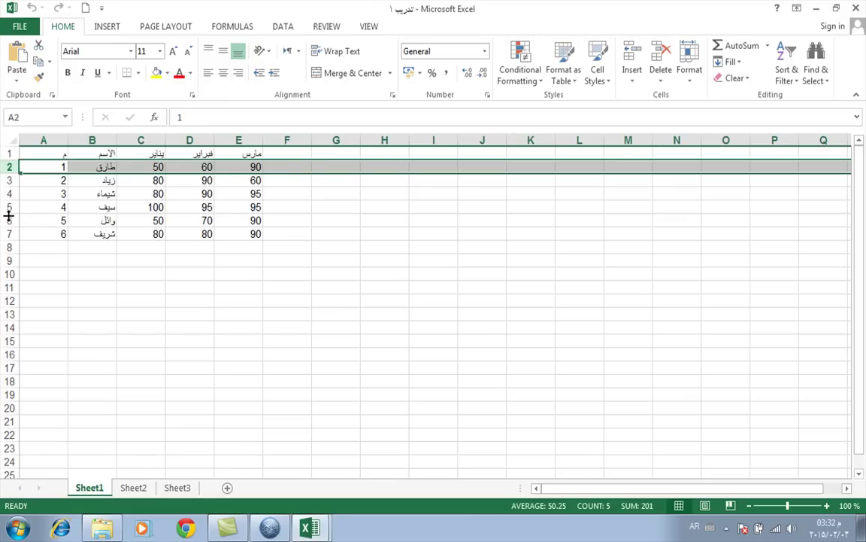
left_click(9, 207, "ctrl")
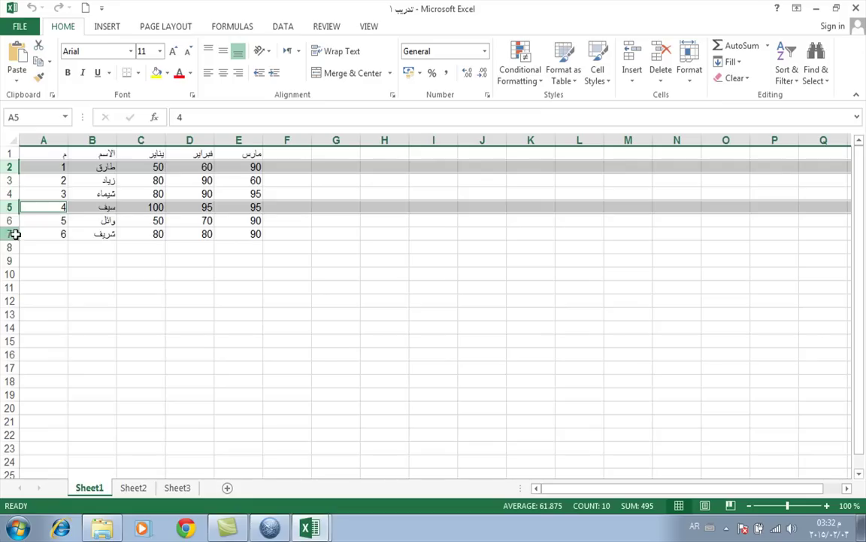
left_click(9, 234, "ctrl")
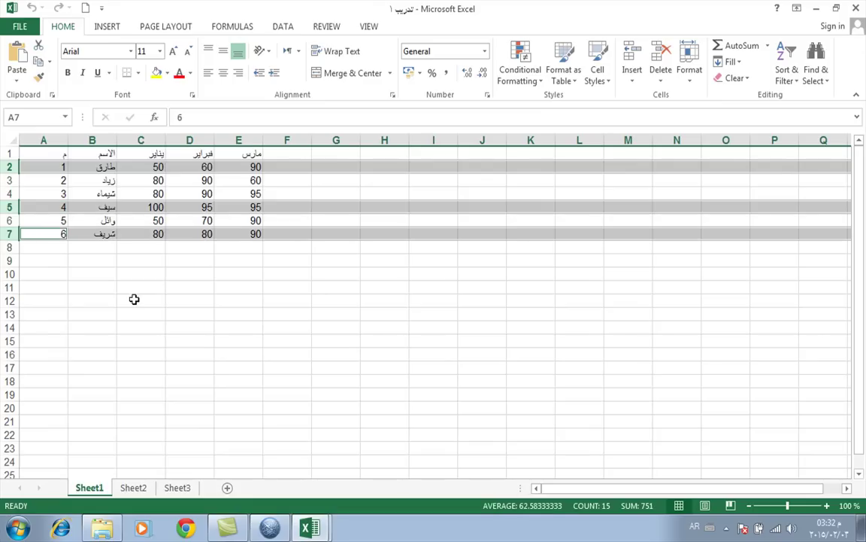
left_click(133, 300)
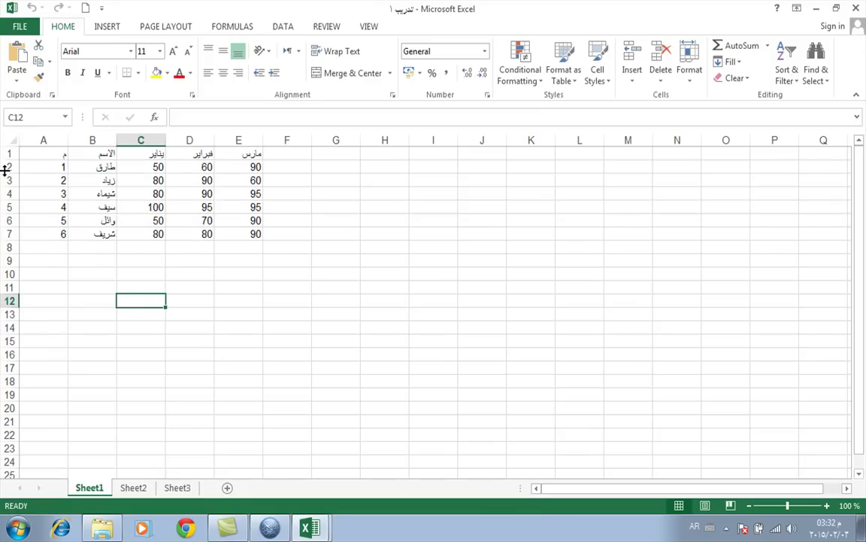
left_click_drag(7, 167, 8, 248)
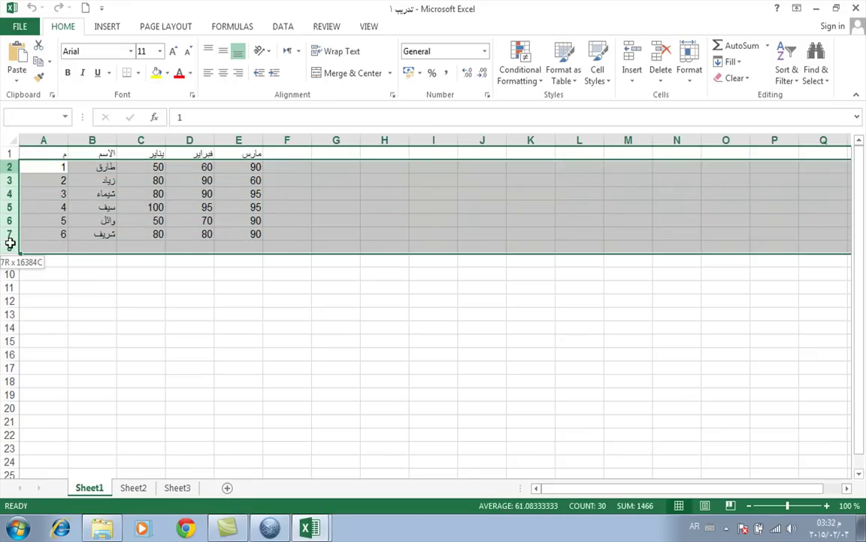
left_click(117, 297)
left_click(7, 167)
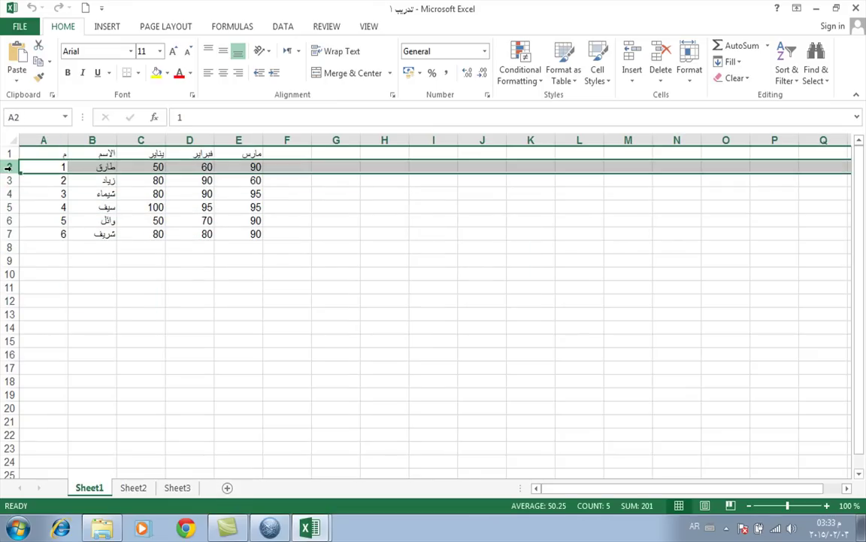
left_click(8, 234, "shift")
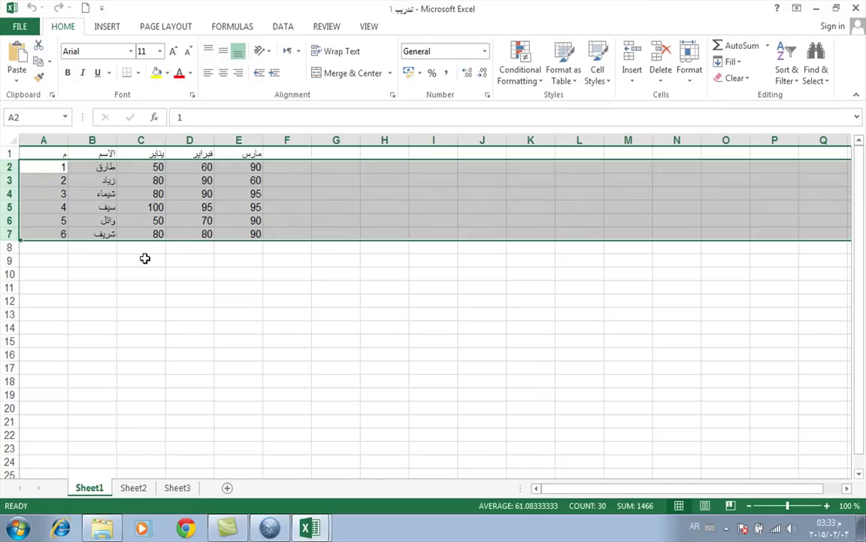
left_click(261, 285)
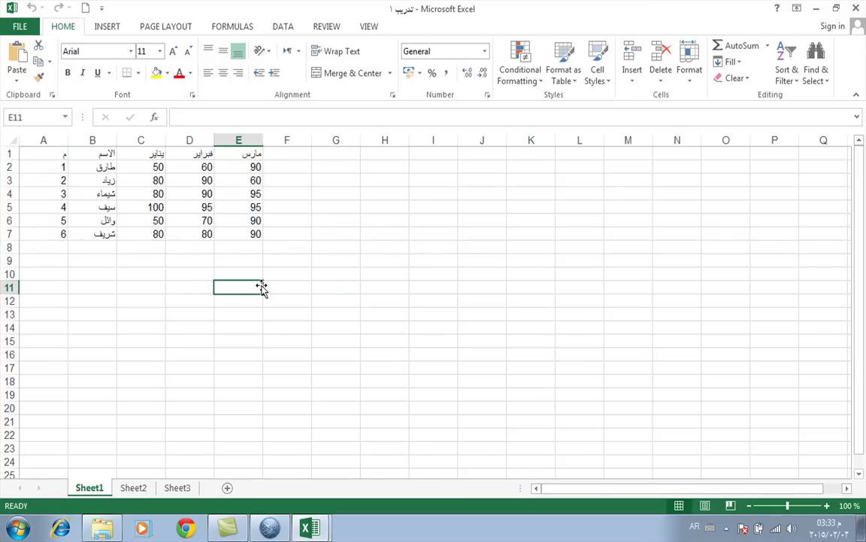
left_click(11, 142)
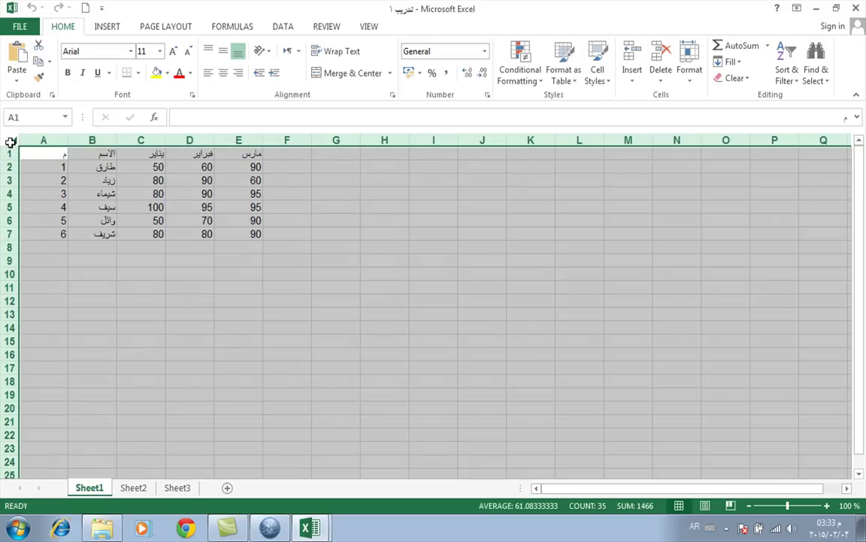
left_click(150, 253)
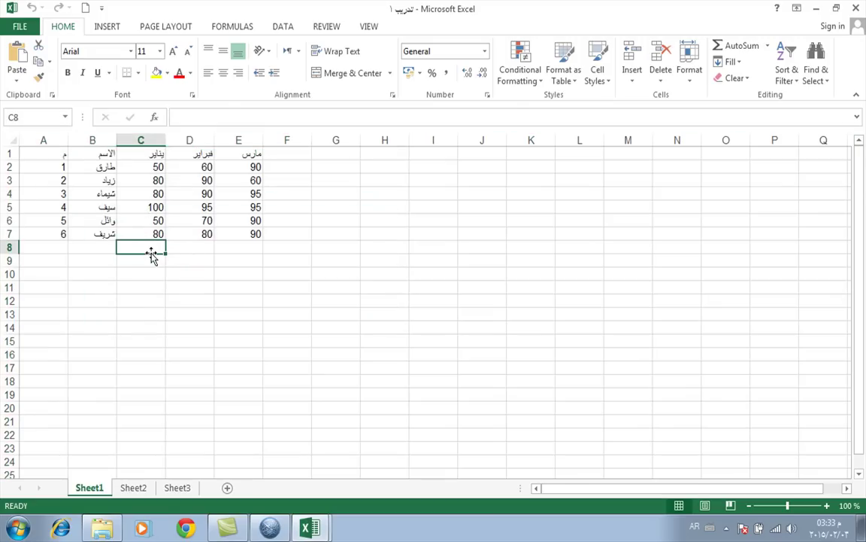
key("ctrl+a")
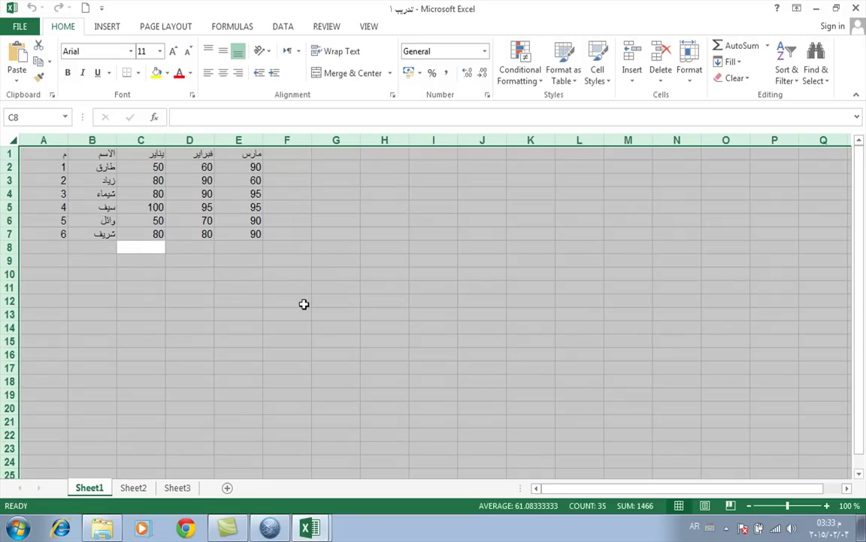
left_click(317, 285)
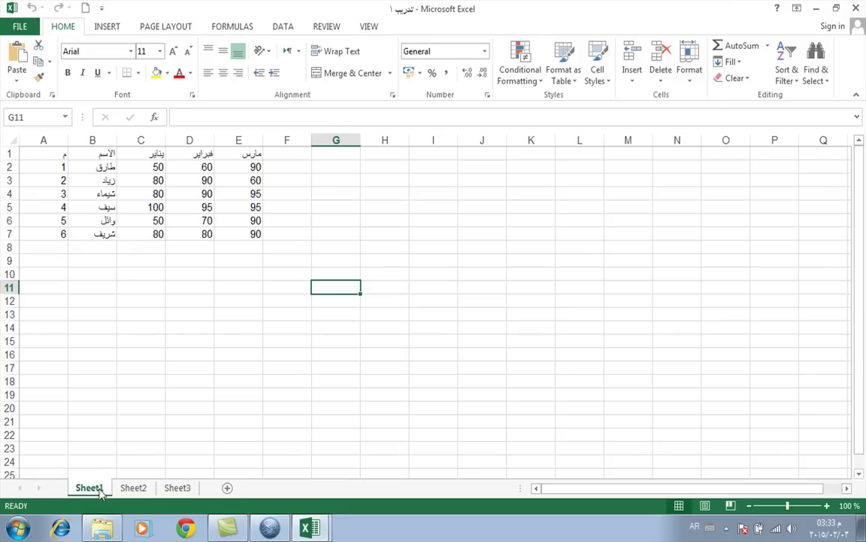
Add two new sheets with the new-sheet button and return to Sheet1.
left_click(230, 489)
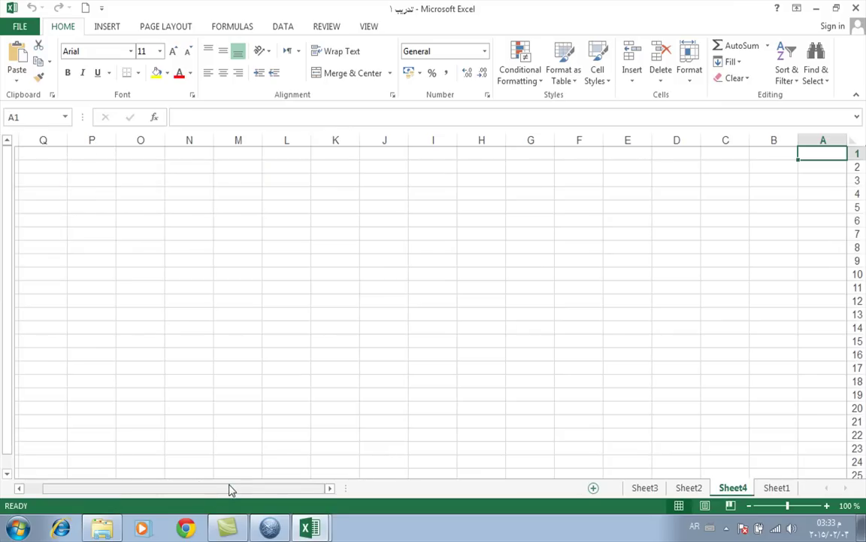
left_click(767, 487)
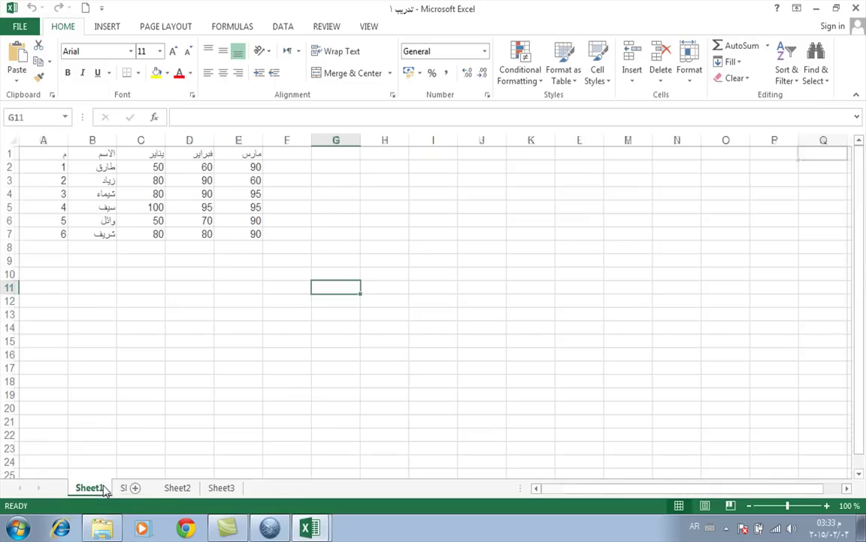
left_click(271, 487)
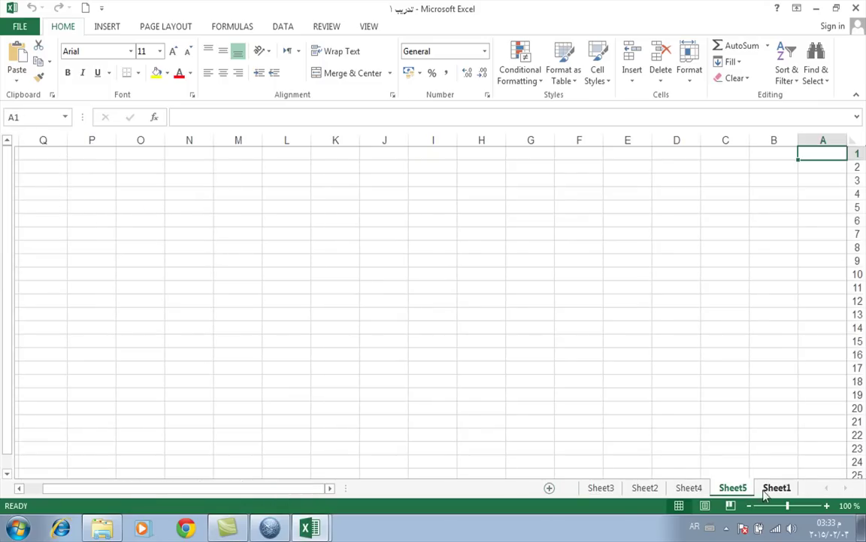
key("ctrl+Page_Up")
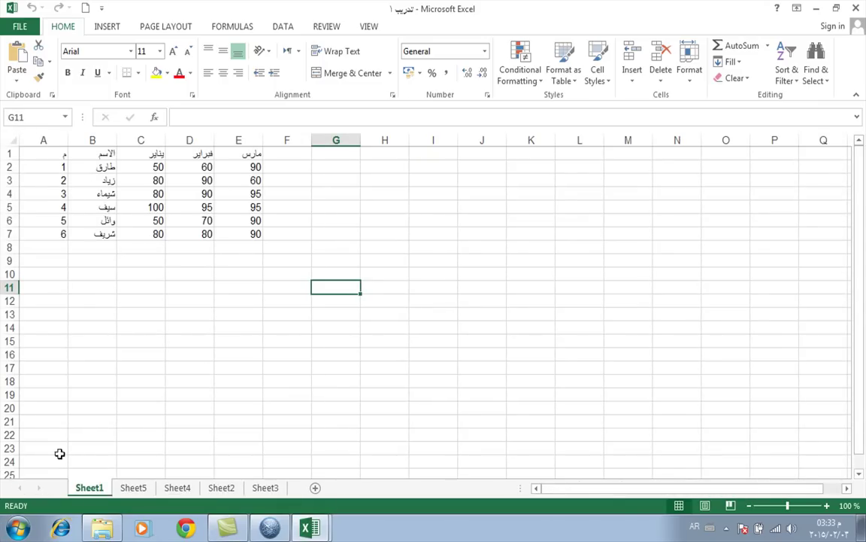
Insert another blank worksheet from Sheet1's tab menu, then return to Sheet1.
right_click(86, 495)
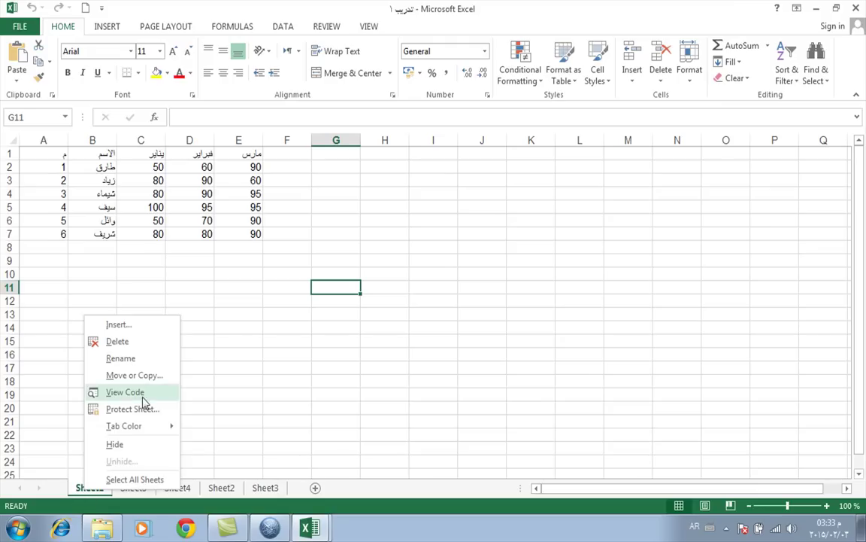
left_click(139, 324)
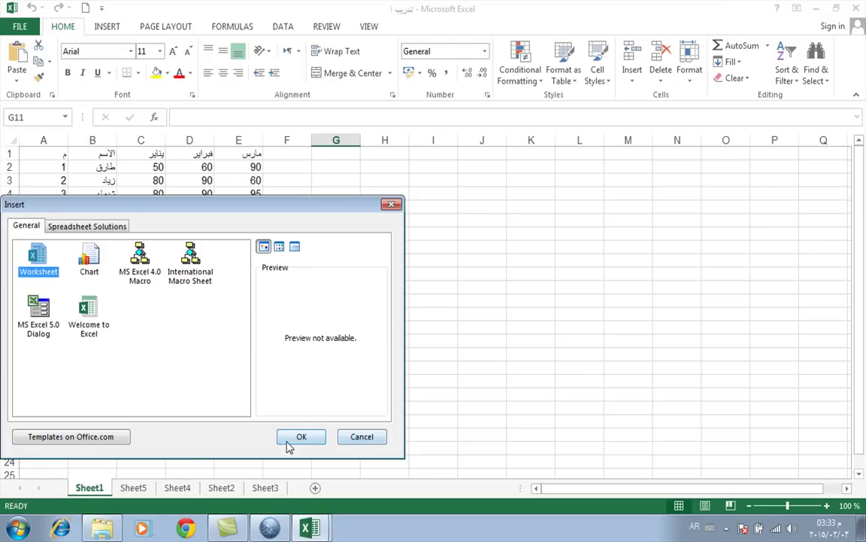
left_click(291, 440)
left_click(733, 487)
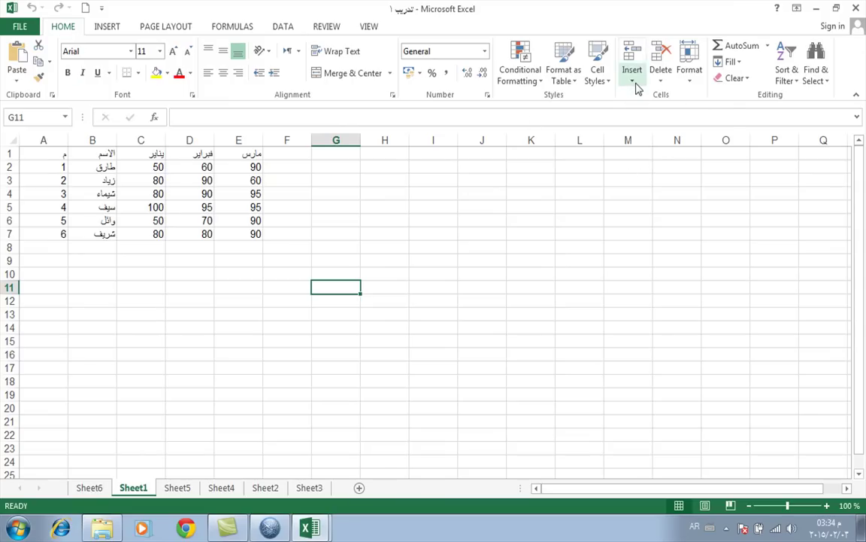
Insert a new blank worksheet, Sheet7, ahead of Sheet1, then go back to the Sheet1 scores table.
left_click(634, 83)
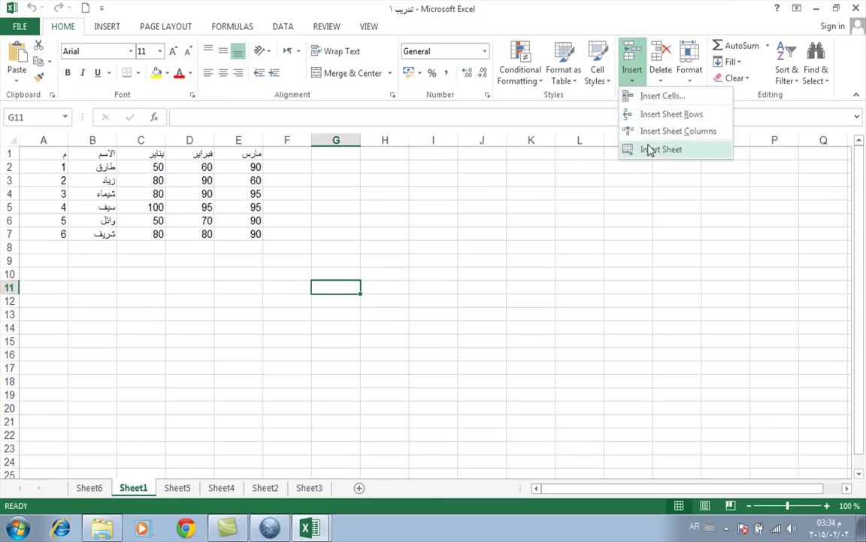
left_click(661, 149)
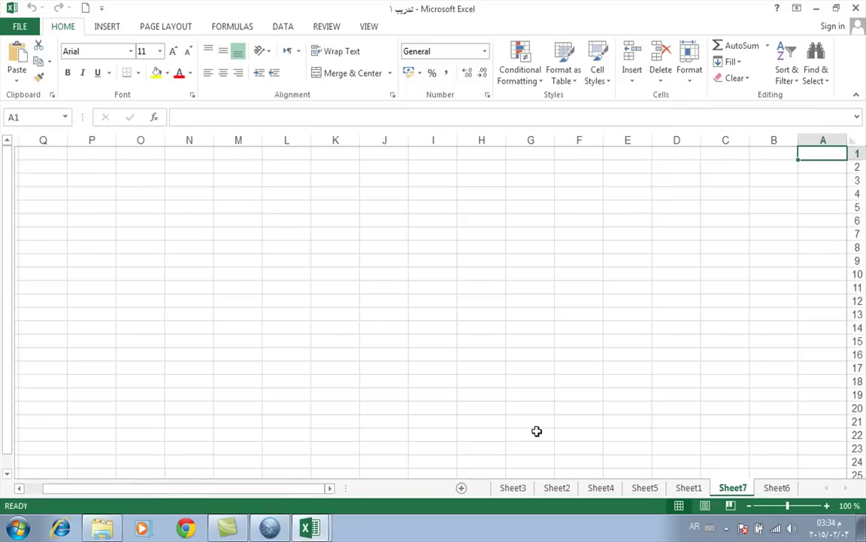
left_click(689, 487)
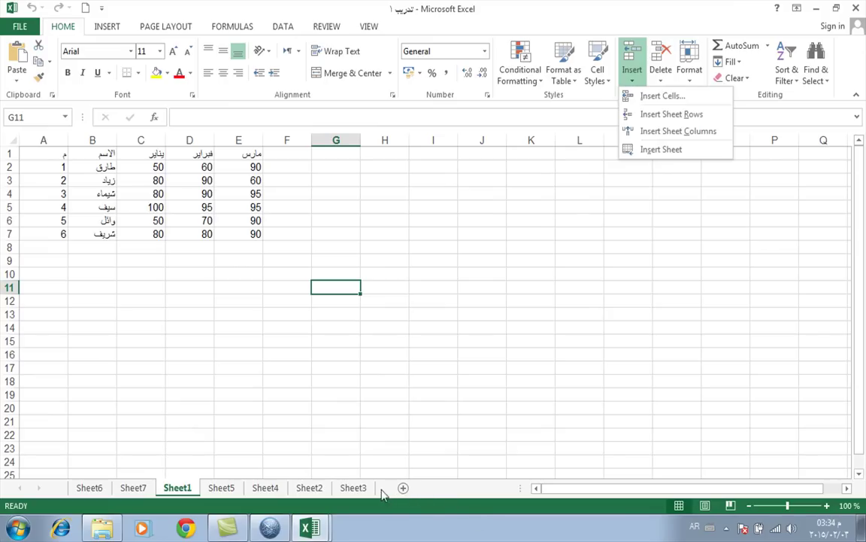
Delete Sheet4 from its tab menu and Sheet5 via Home > Delete, returning to Sheet1.
right_click(266, 491)
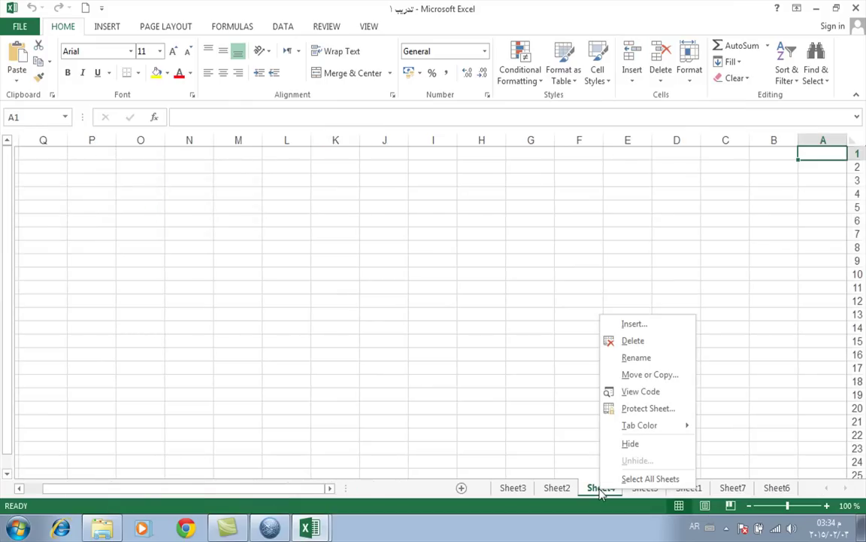
left_click(624, 343)
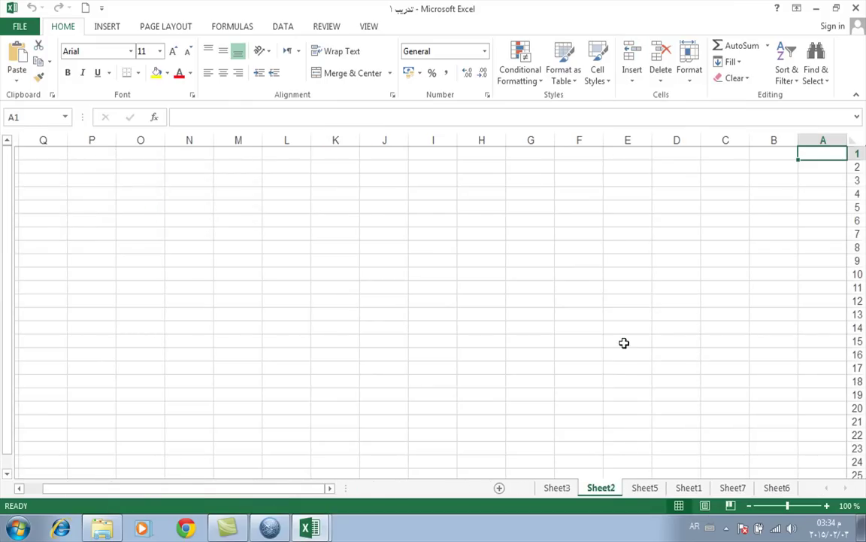
left_click(646, 487)
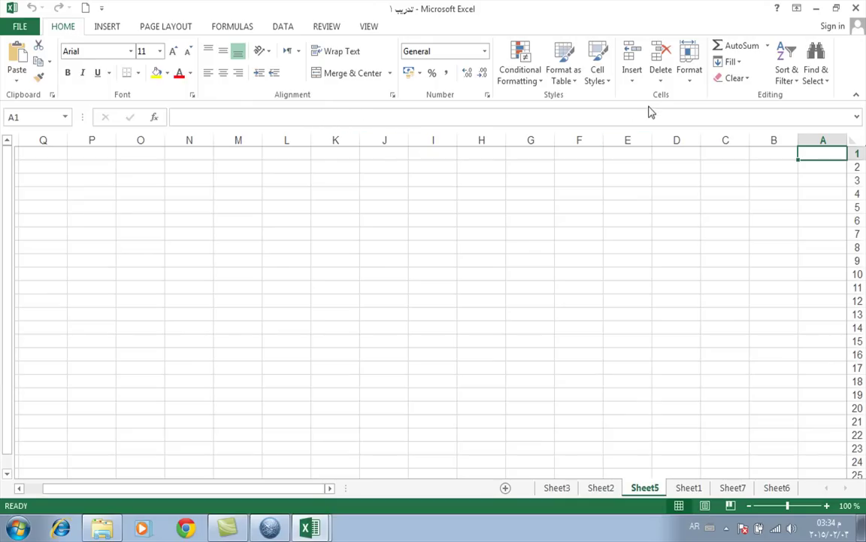
left_click(660, 75)
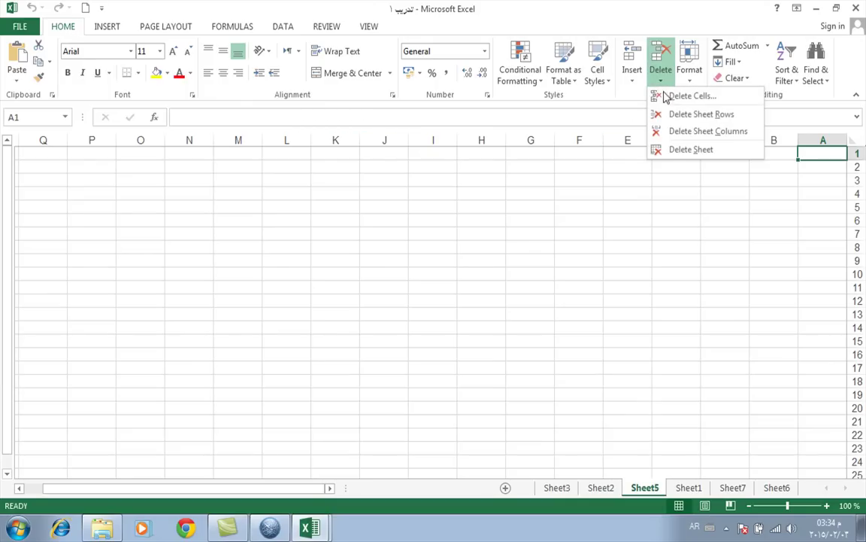
left_click(675, 154)
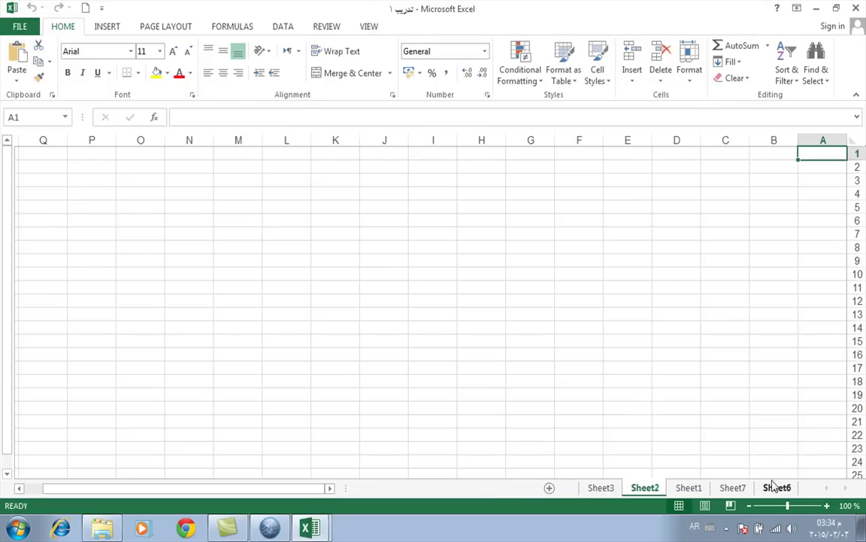
left_click(694, 490)
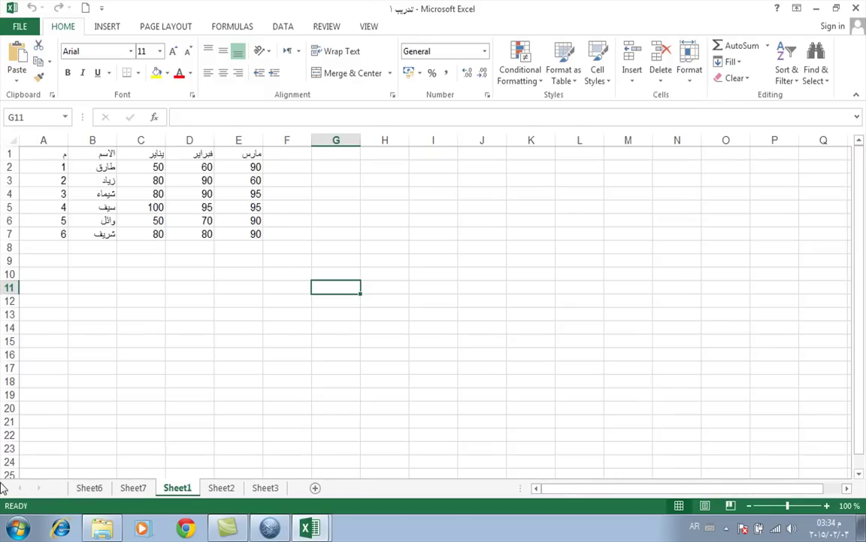
Rename the Sheet1 scores sheet to 'درجات'.
right_click(185, 494)
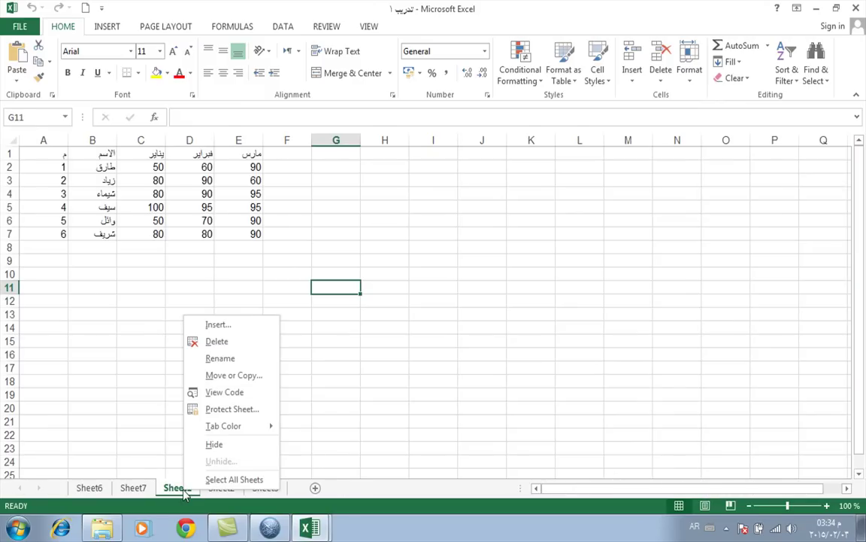
left_click(219, 358)
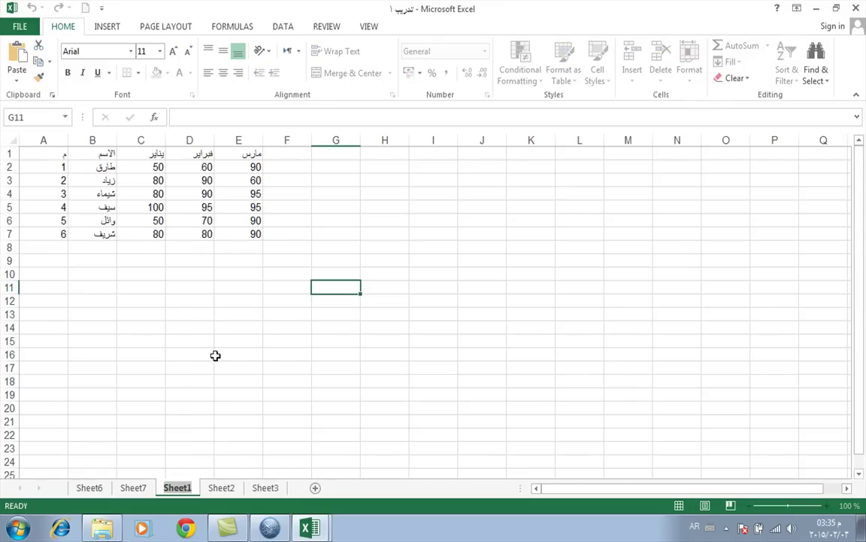
type("درجات")
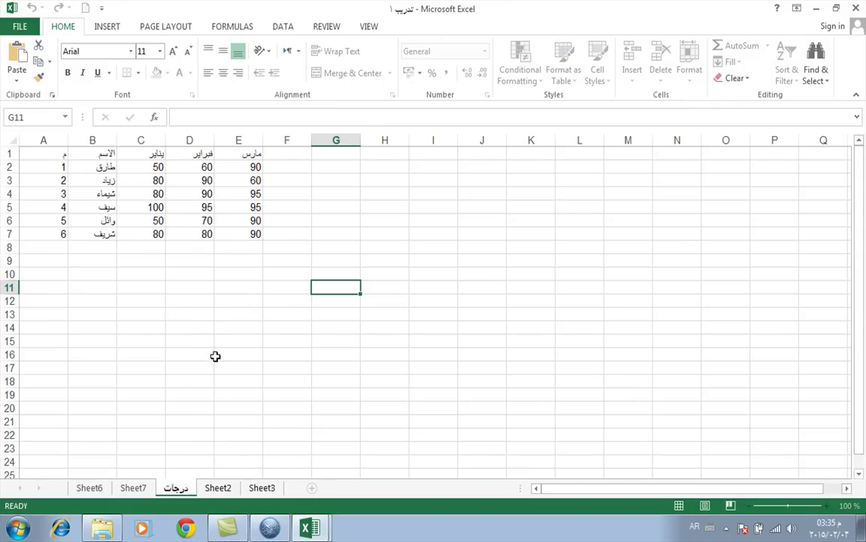
key("Return")
Rename Sheet2 to '45' using Format > Rename Sheet, then return to the درجات sheet.
left_click(222, 487)
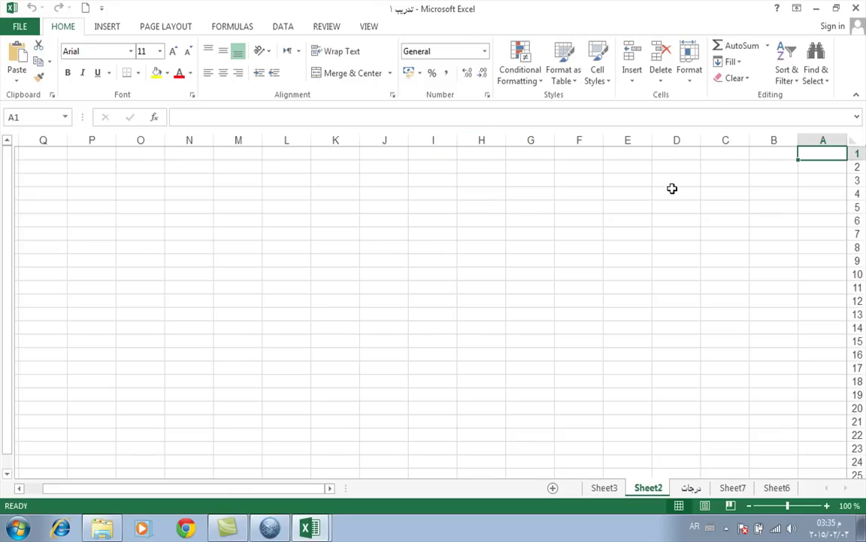
left_click(690, 79)
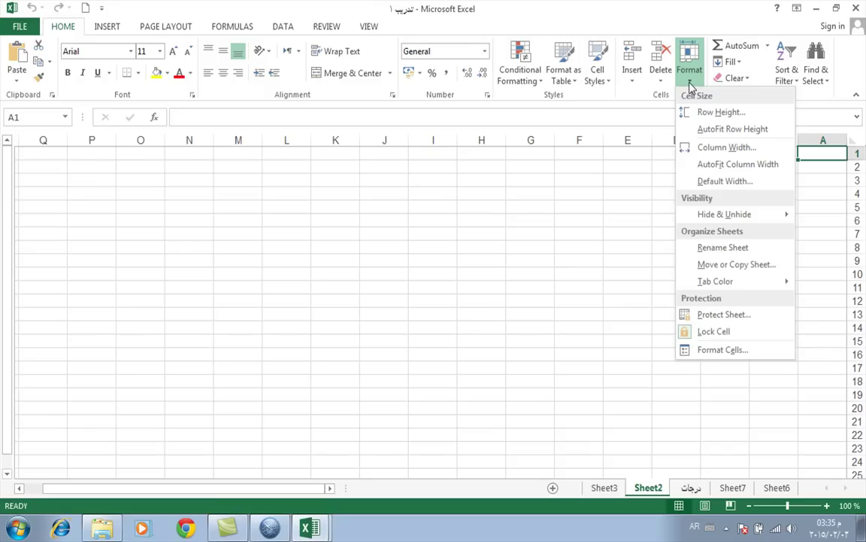
left_click(704, 247)
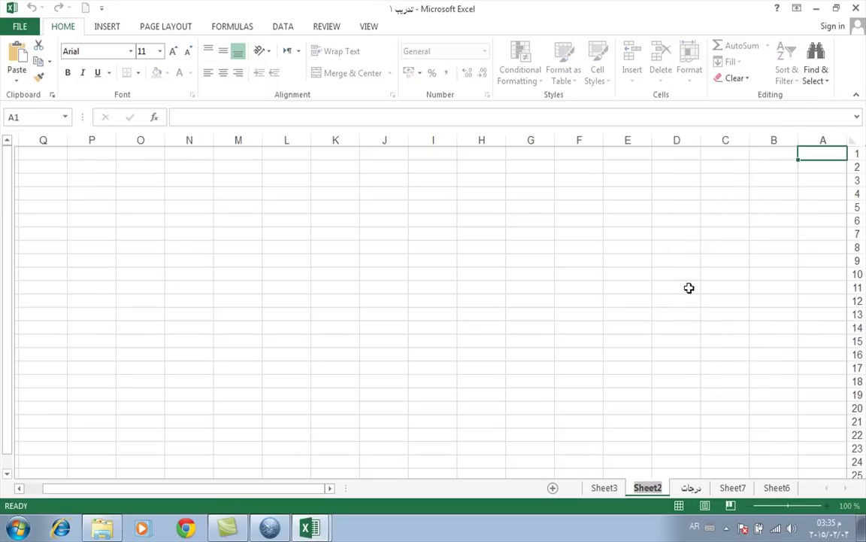
type("45")
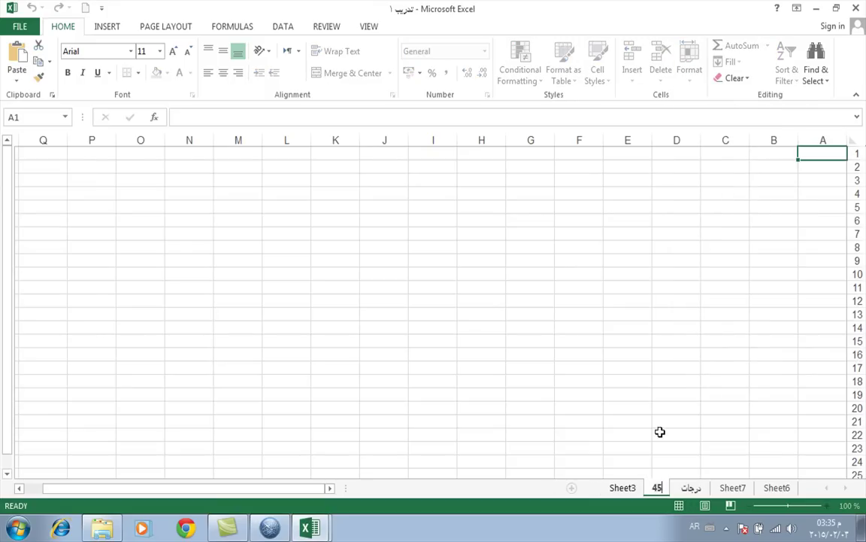
key("Return")
left_click(690, 487)
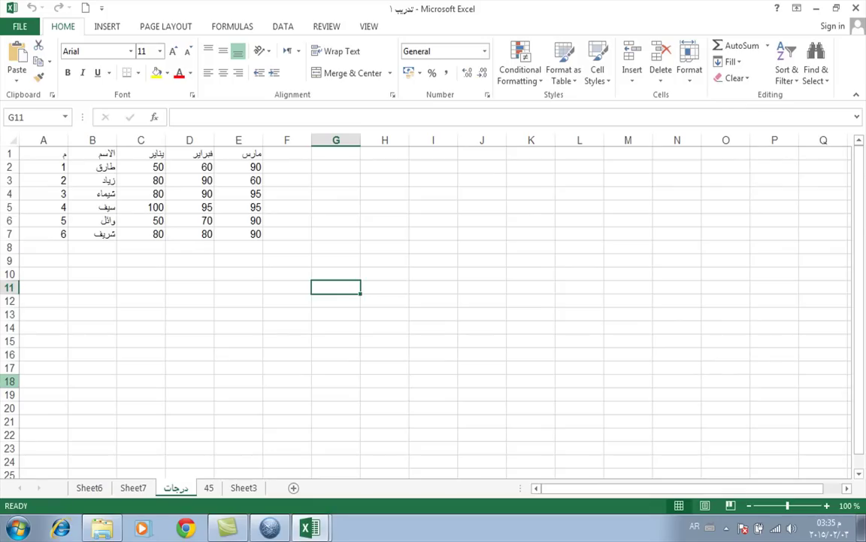
left_click(209, 487)
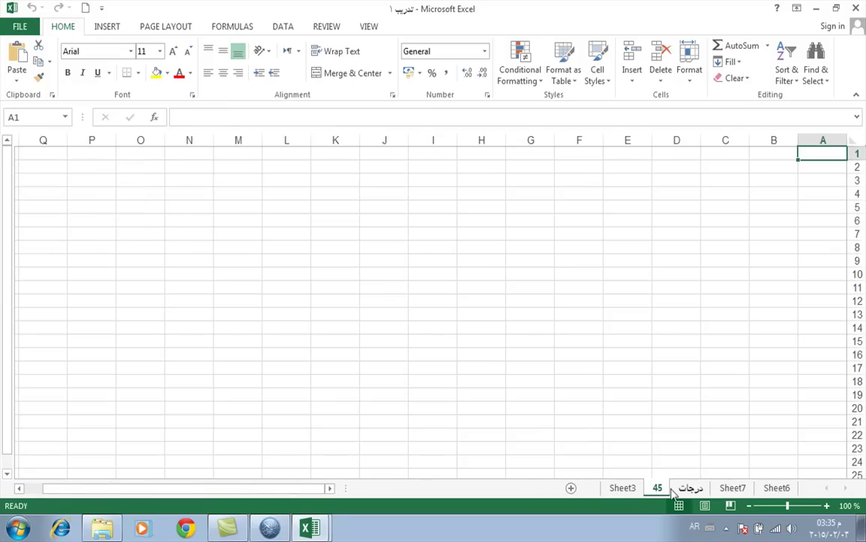
left_click(692, 489)
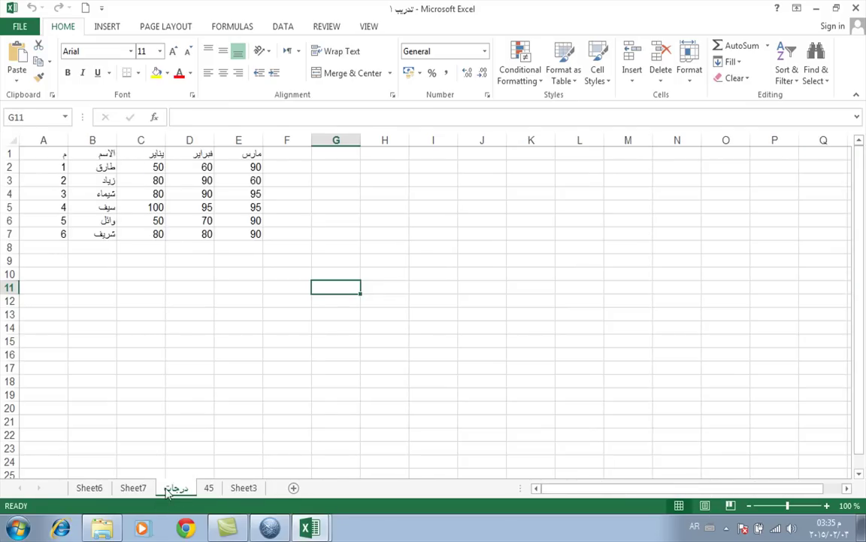
Bring up Move or Copy for the درجات sheet from its tab menu, then from Home > Format.
right_click(167, 493)
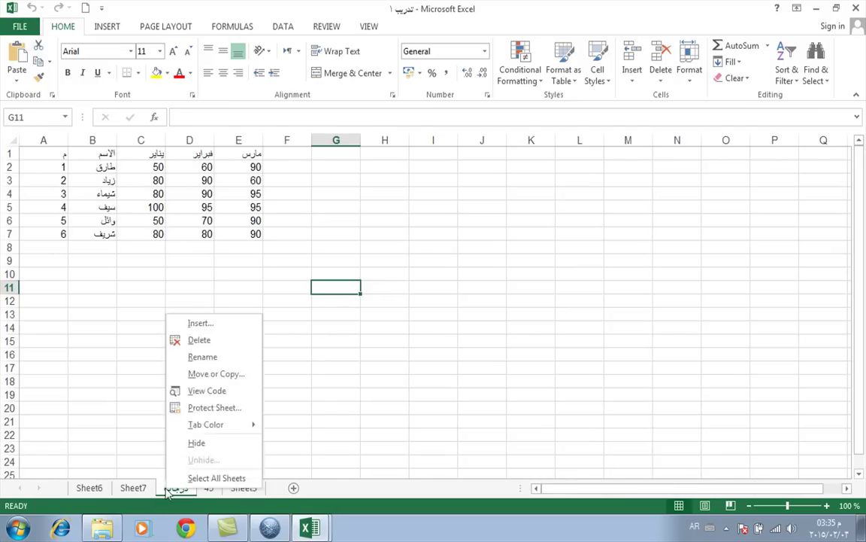
left_click(209, 375)
left_click(289, 279)
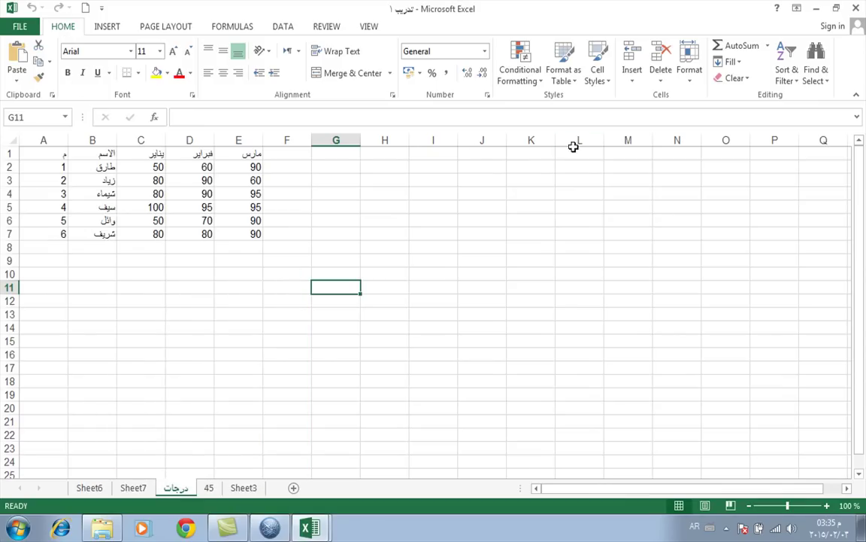
left_click(692, 87)
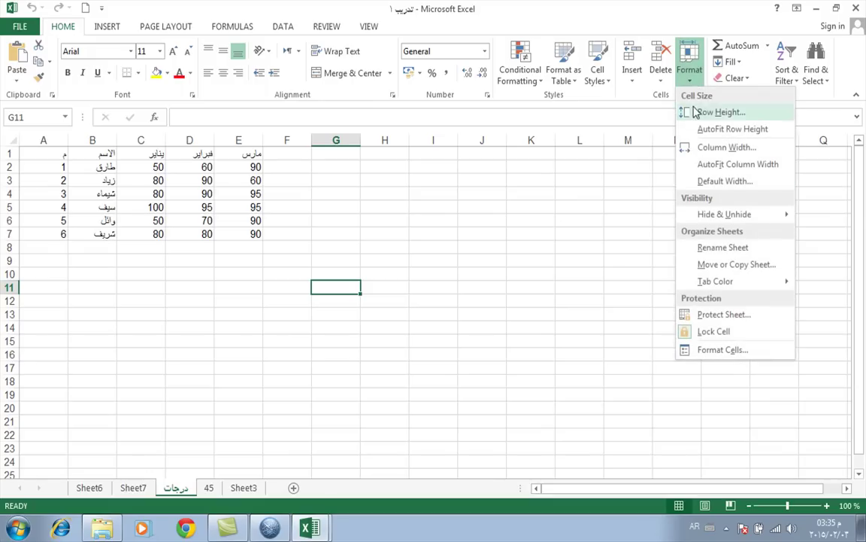
left_click(707, 265)
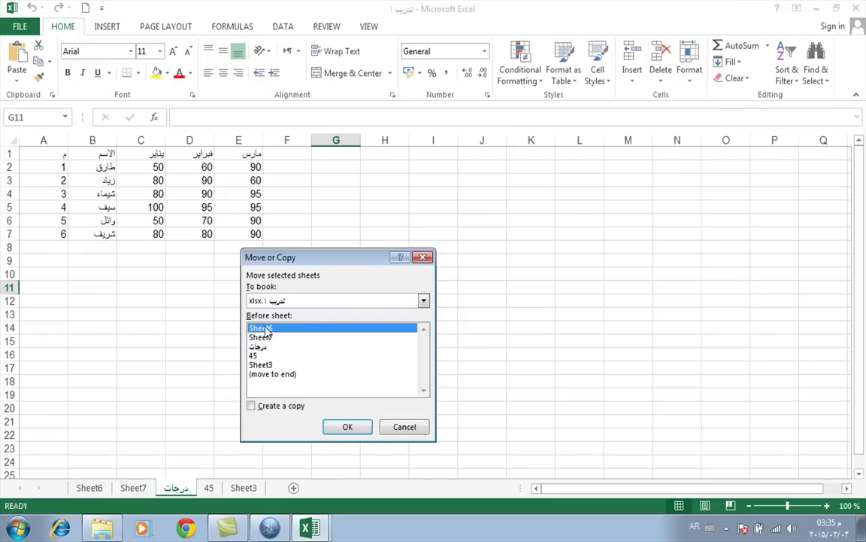
Copy the درجات sheet into Book1 using Move or Copy with Create a copy ticked.
left_click(263, 337)
left_click(261, 347)
left_click(260, 365)
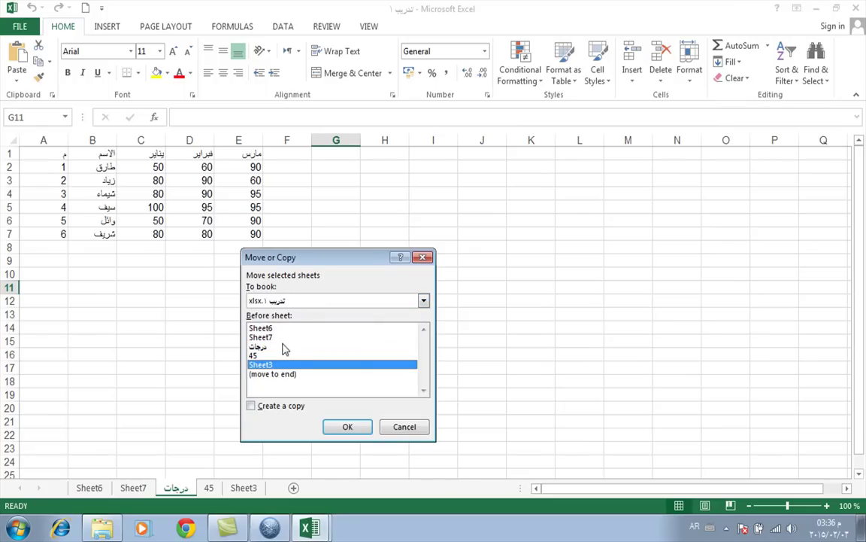
left_click(423, 301)
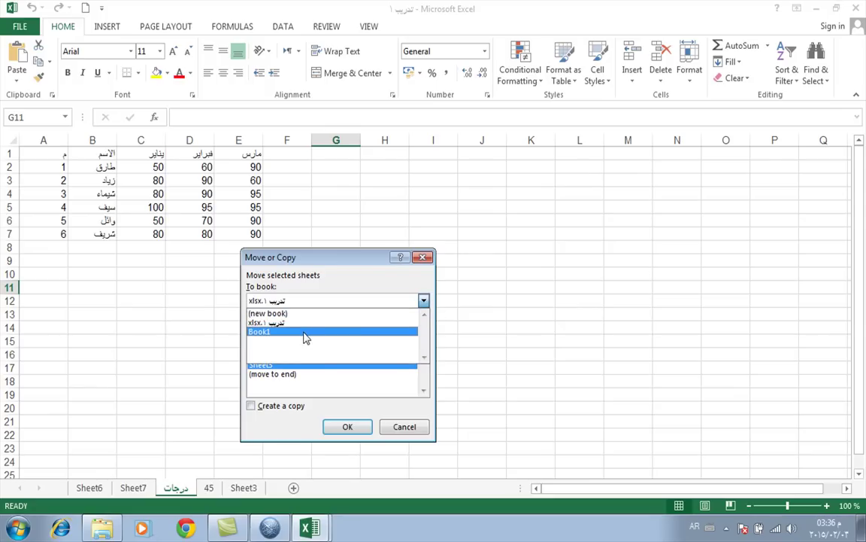
left_click(335, 283)
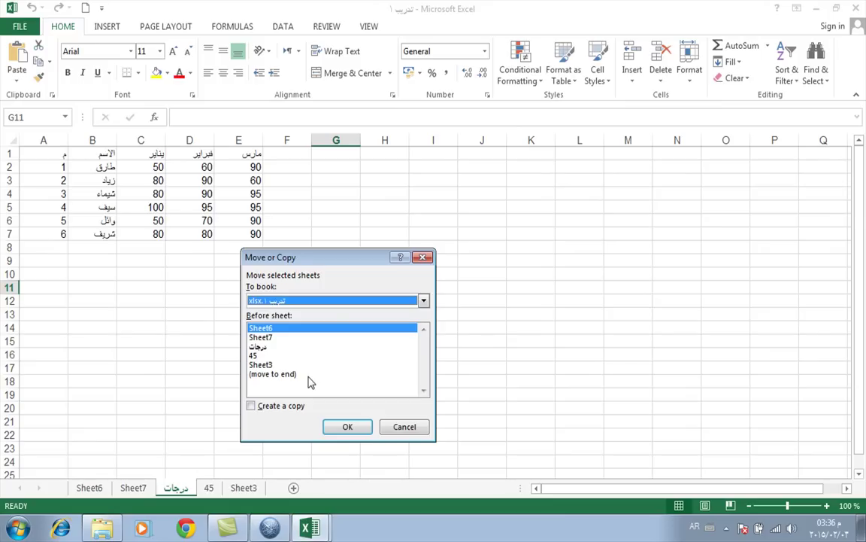
left_click(251, 406)
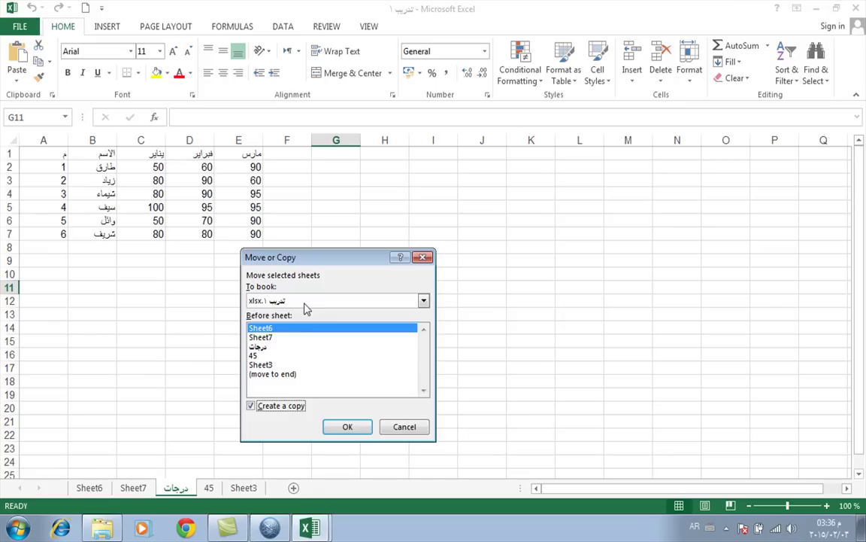
left_click(304, 301)
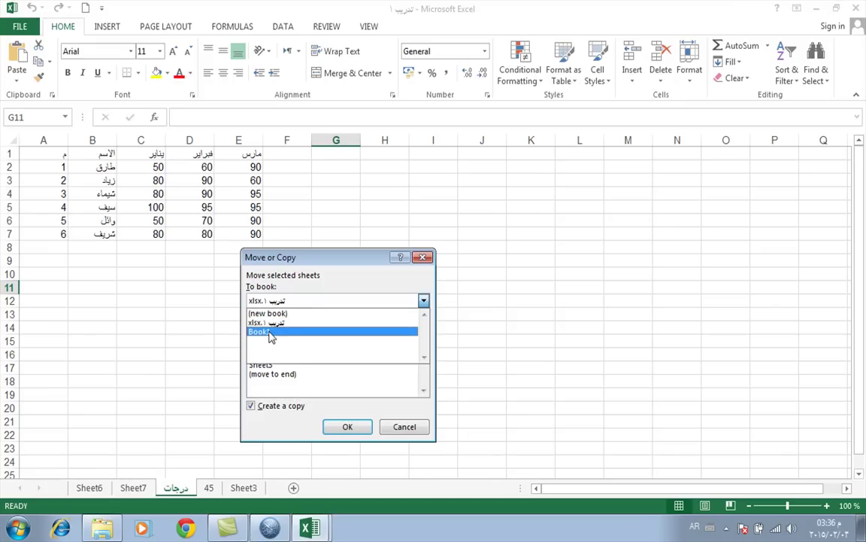
left_click(299, 333)
left_click(348, 427)
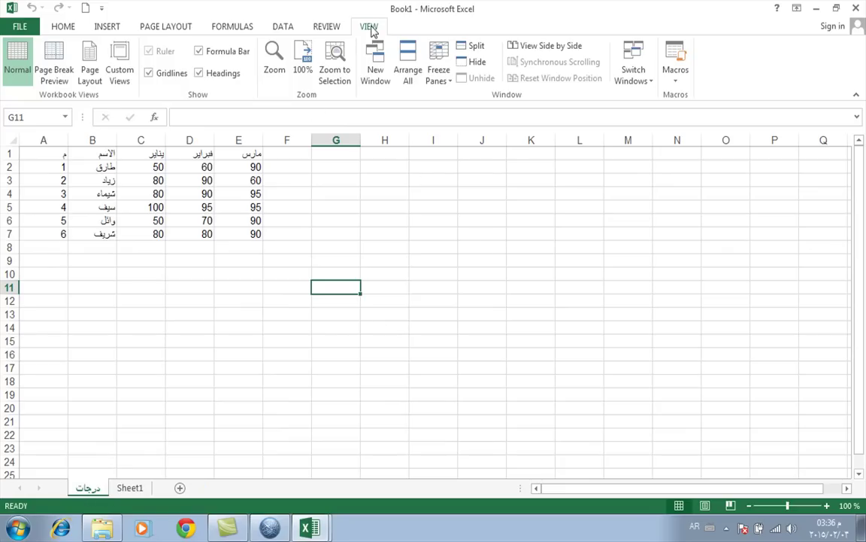
Switch back to the original workbook and drag the Sheet3 and درجات tabs so درجات comes first.
left_click(651, 81)
left_click(649, 114)
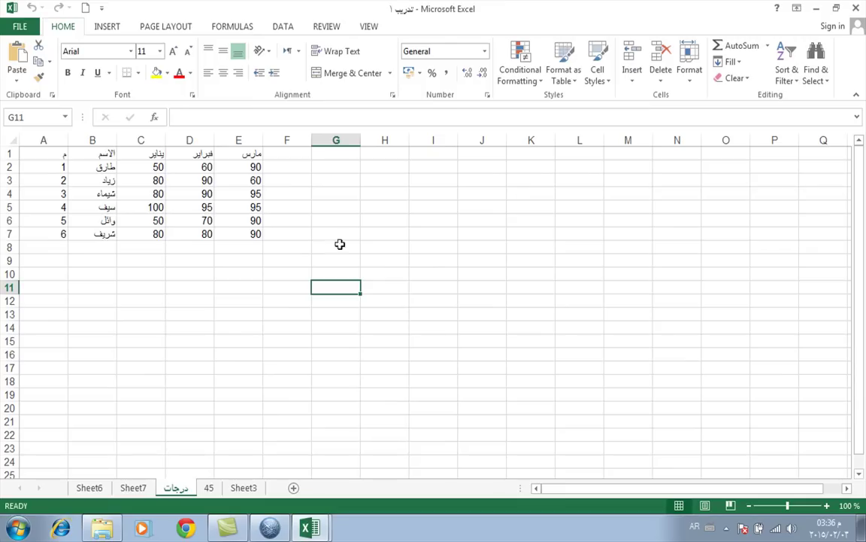
left_click(233, 489)
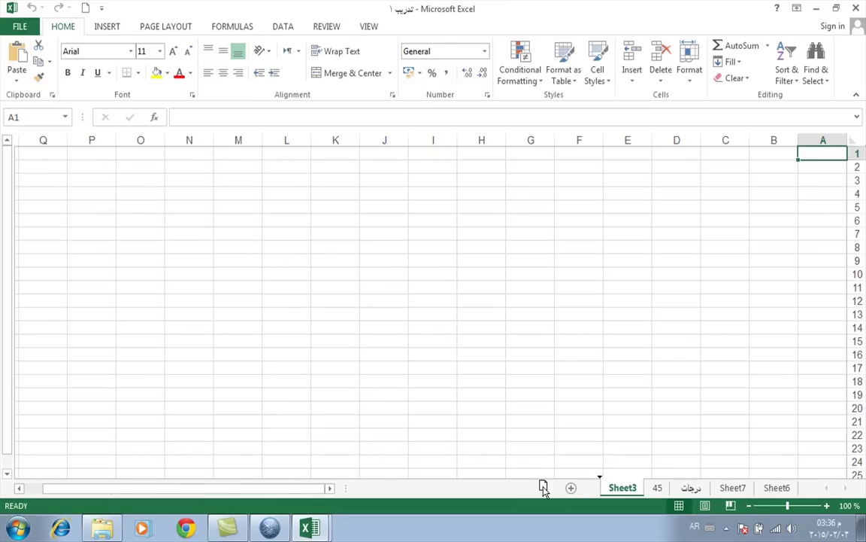
mouse_move(541, 448)
left_mouse_down()
mouse_move(715, 491)
mouse_move(655, 490)
left_mouse_up()
mouse_move(218, 488)
left_mouse_down()
mouse_move(285, 493)
mouse_move(86, 487)
left_mouse_up()
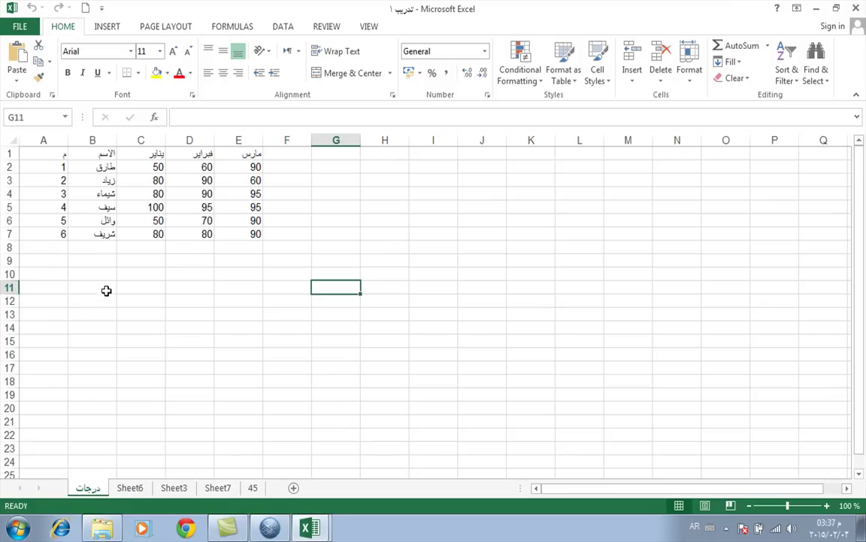
left_click(100, 137)
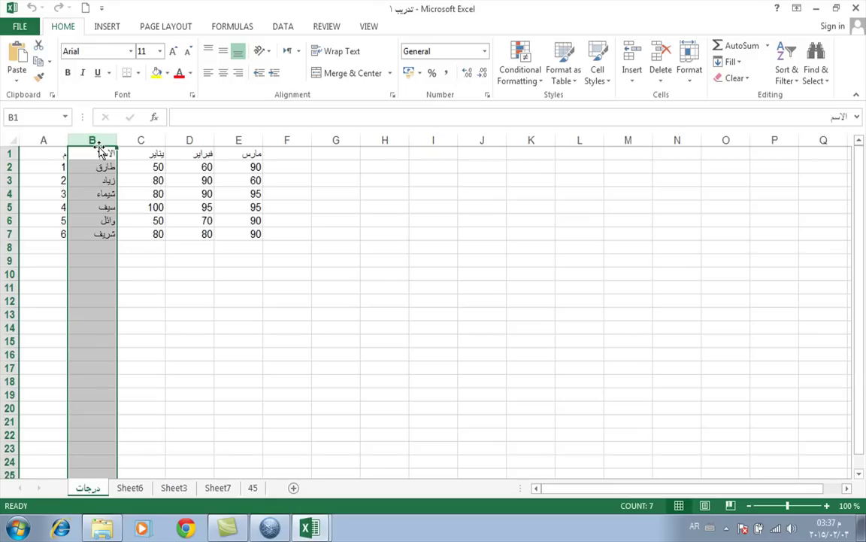
Insert one blank column before the names and another before the يناير marks.
right_click(103, 205)
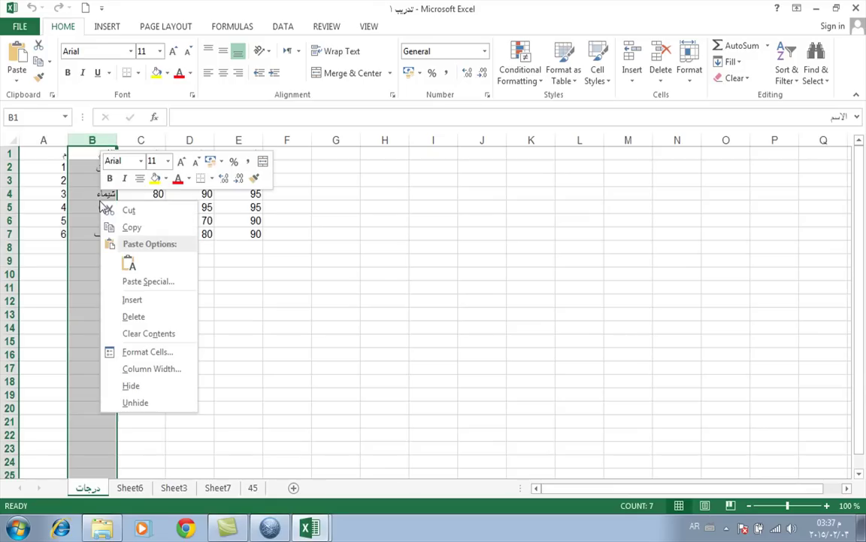
left_click(126, 300)
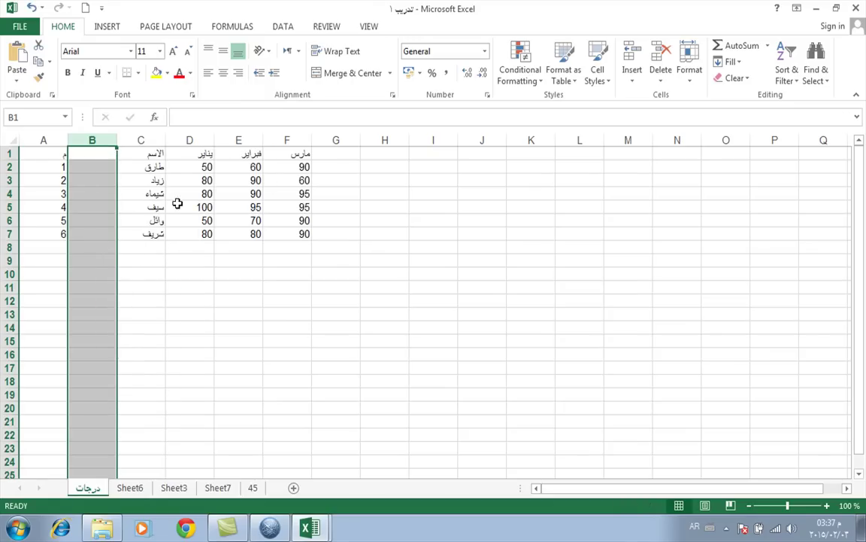
left_click(198, 140)
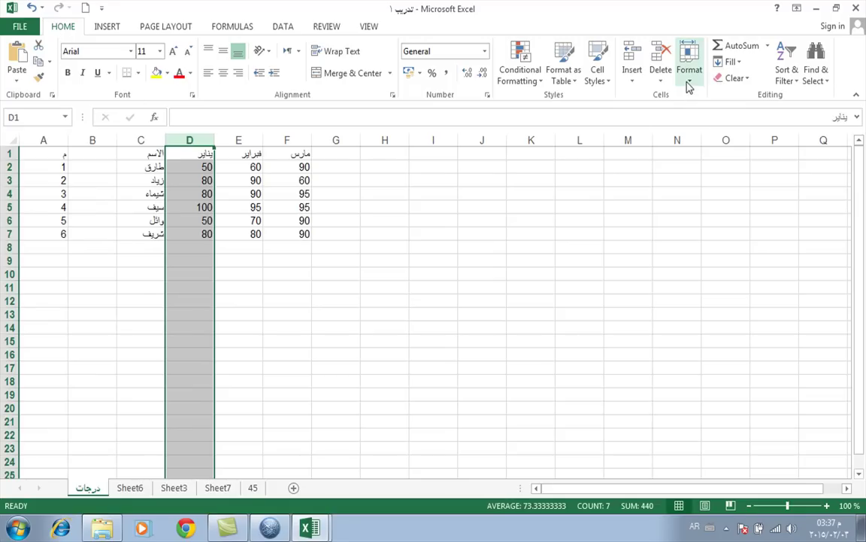
left_click(631, 84)
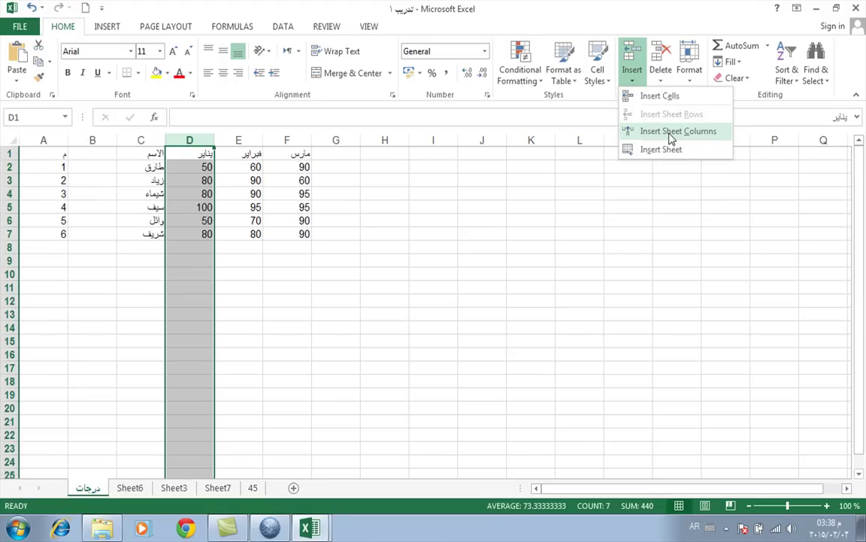
left_click(672, 132)
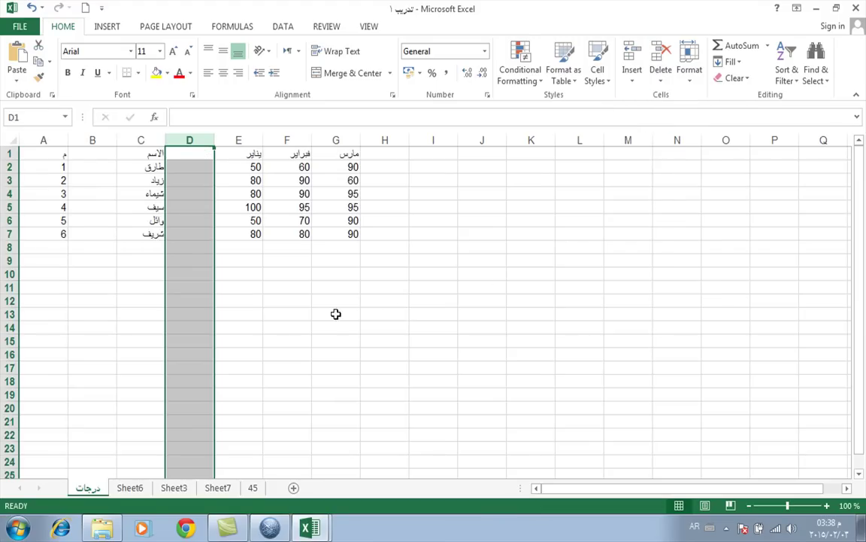
left_click(263, 325)
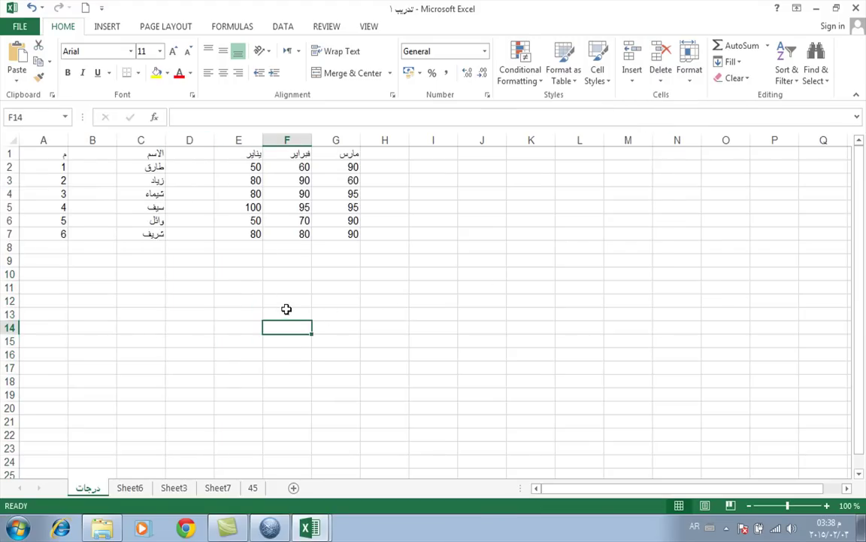
Insert two blank columns F:G before the فبراير marks.
left_click(286, 140)
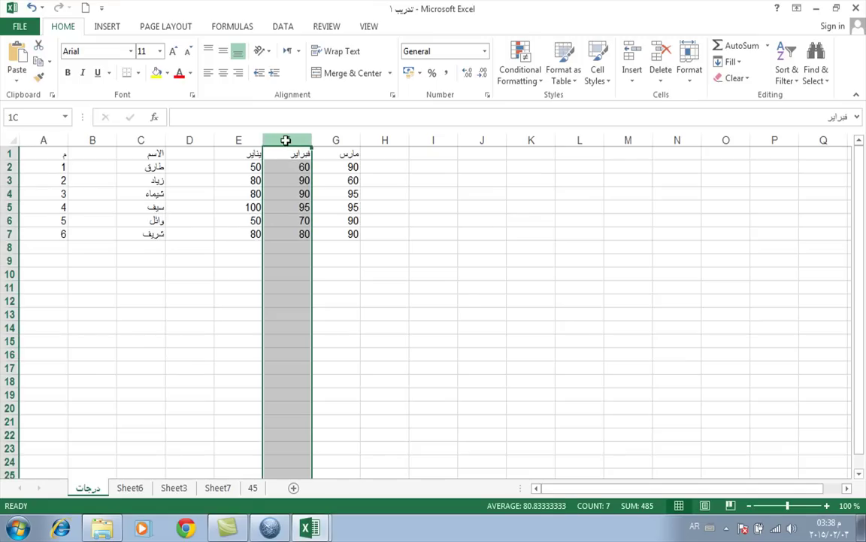
left_click_drag(286, 140, 326, 141)
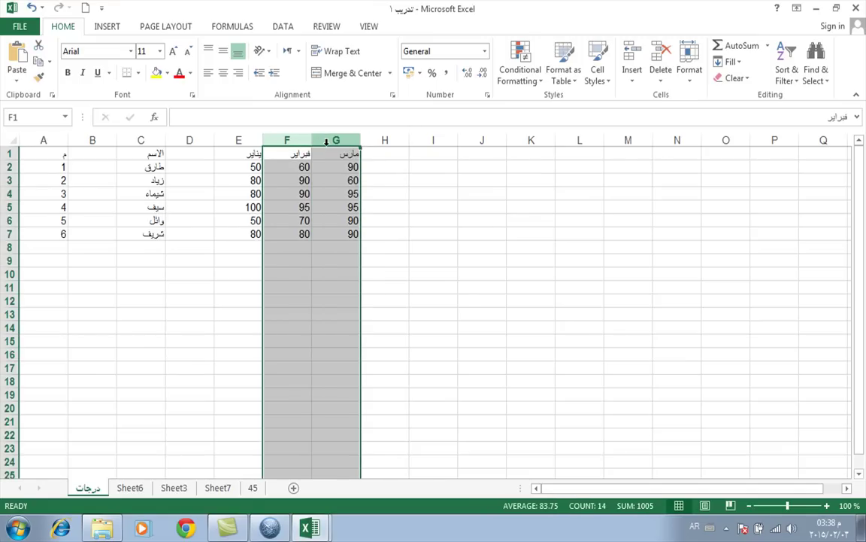
right_click(324, 193)
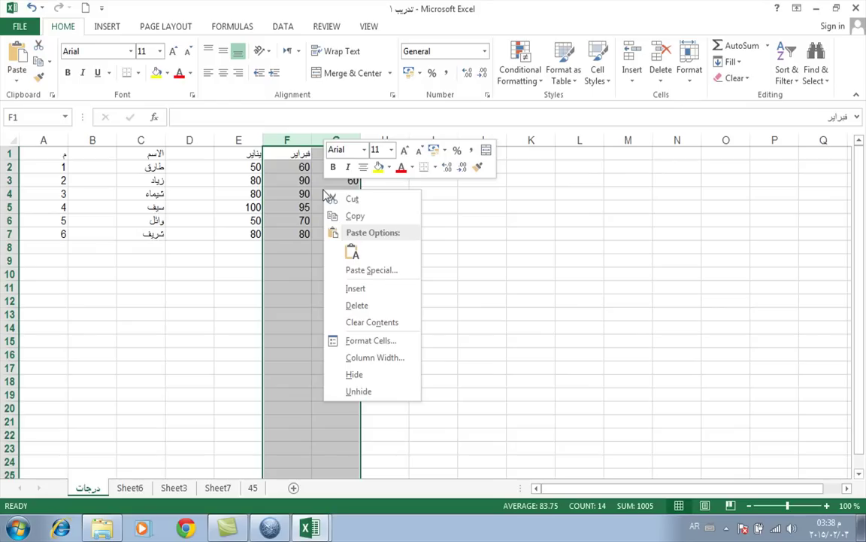
left_click(351, 287)
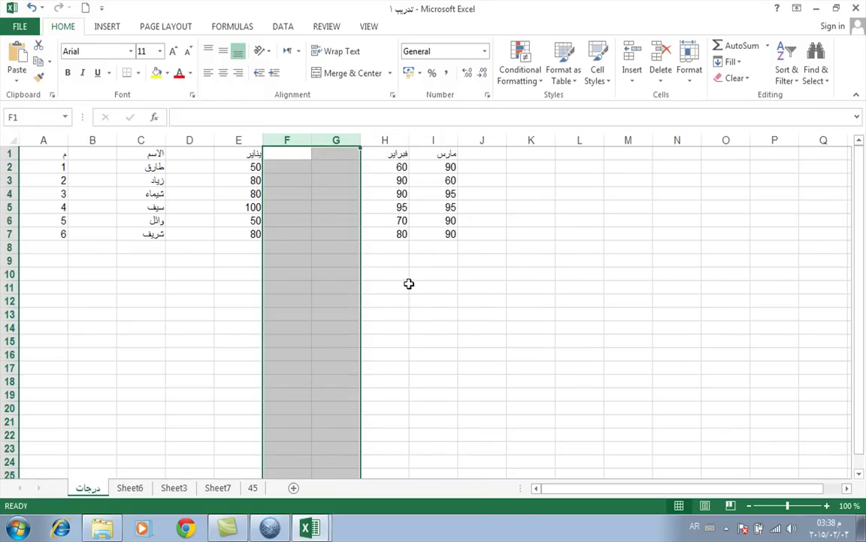
left_click(408, 284)
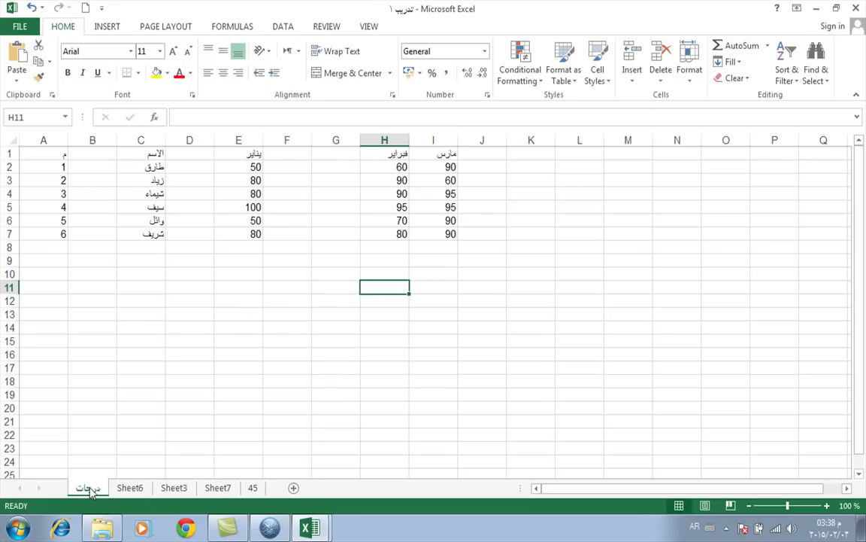
Hide the درجات sheet, then unhide it from the sheet tab menu.
right_click(92, 490)
left_click(124, 442)
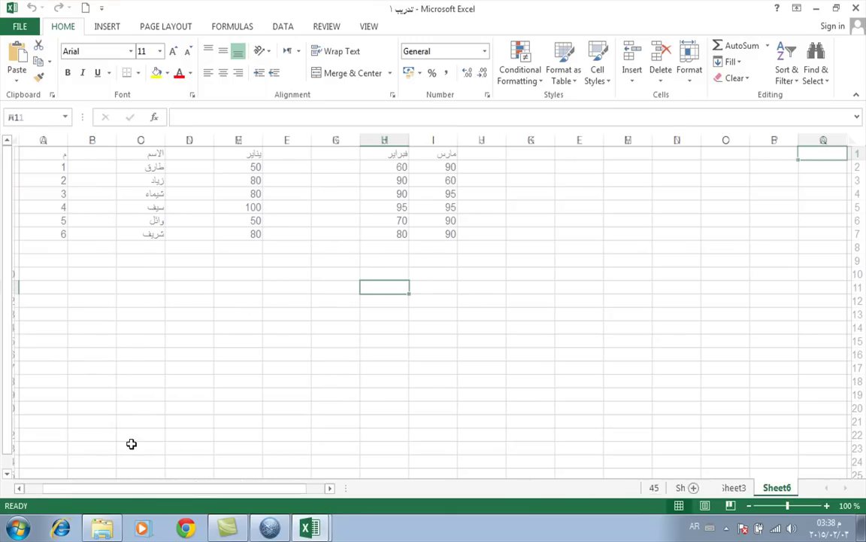
right_click(776, 491)
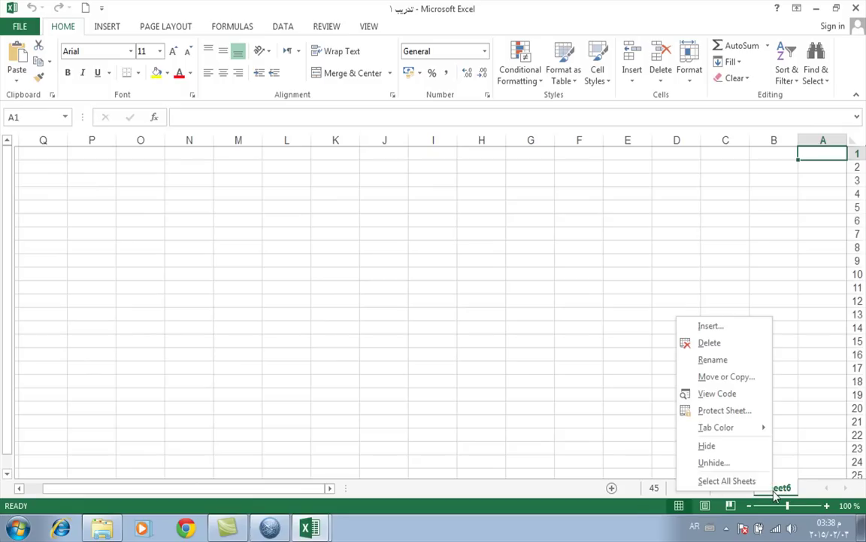
left_click(711, 463)
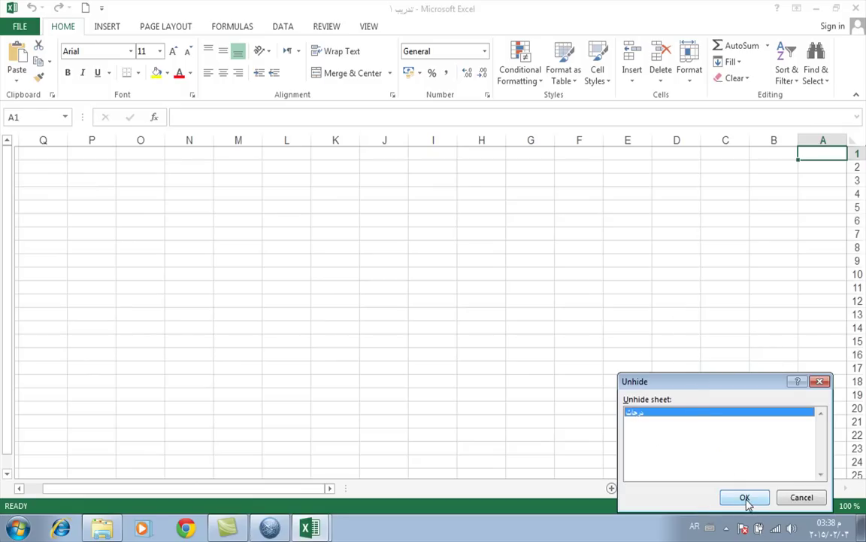
left_click(745, 497)
Hide Sheet6 via Format > Hide & Unhide, unhide it, and return to درجات.
left_click(137, 490)
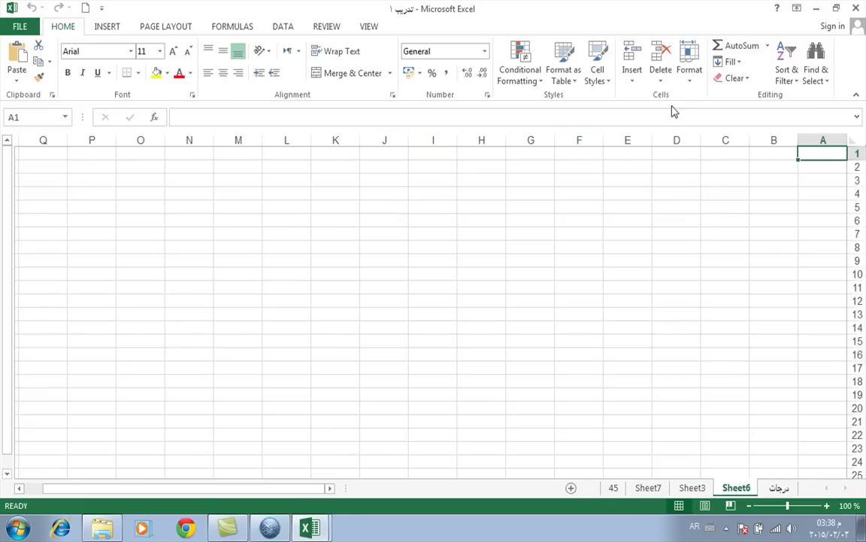
left_click(689, 75)
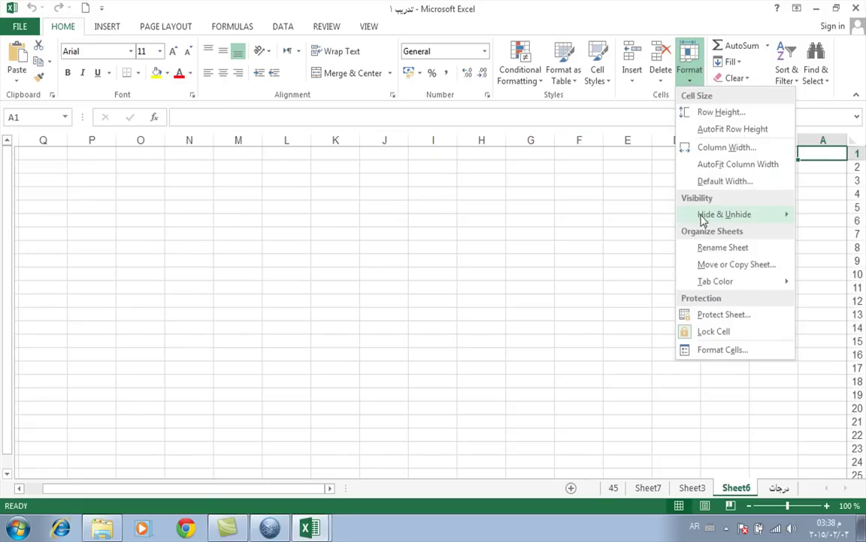
mouse_move(700, 216)
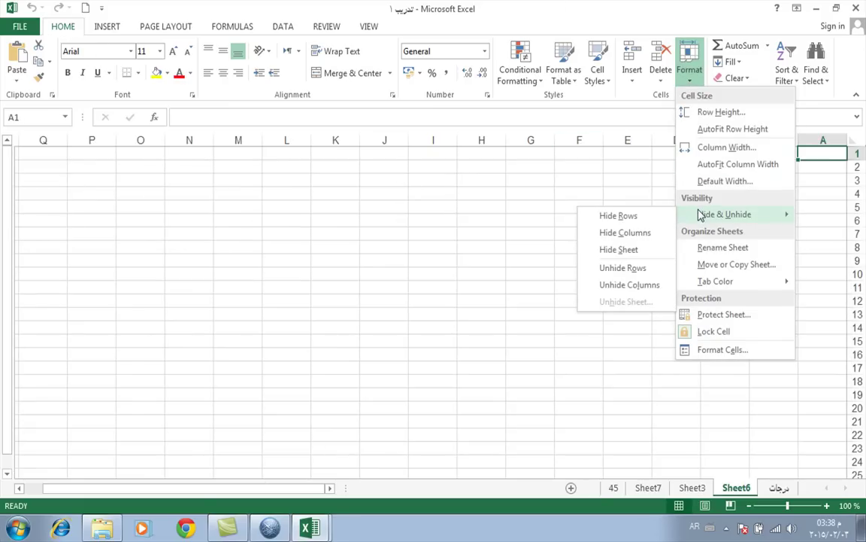
left_click(619, 251)
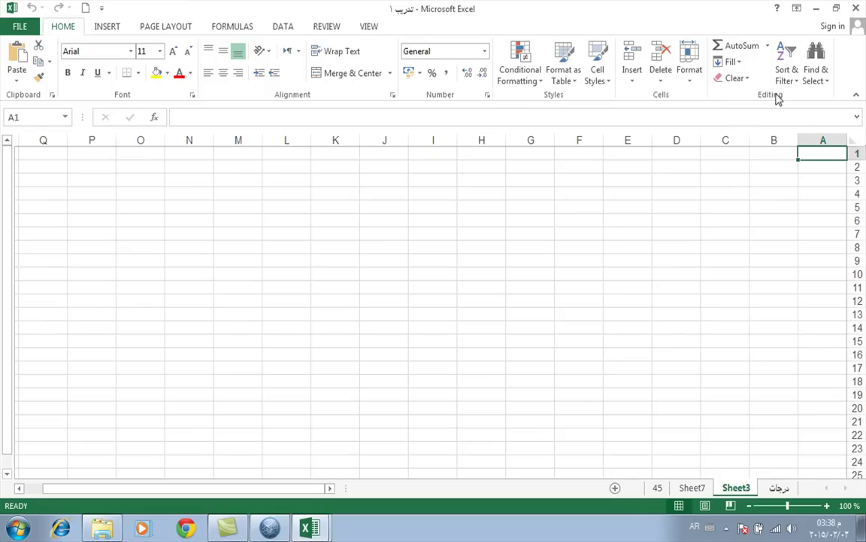
left_click(690, 84)
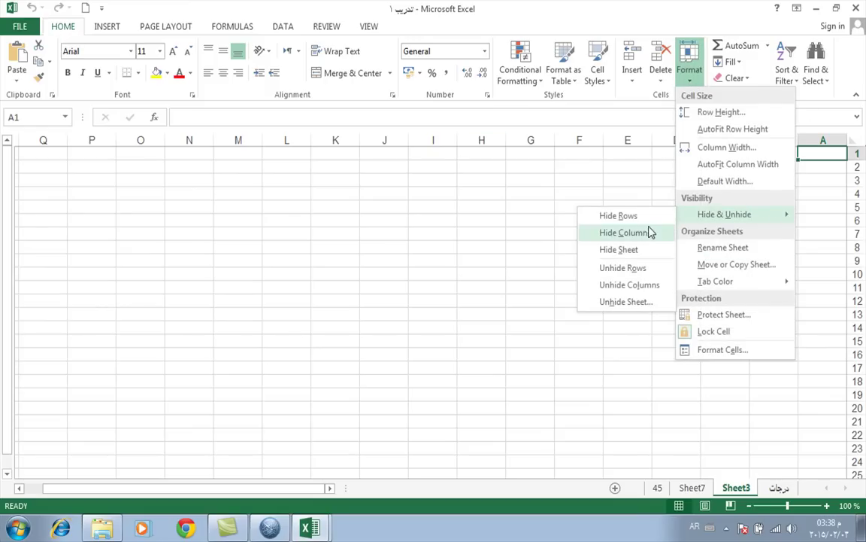
left_click(621, 303)
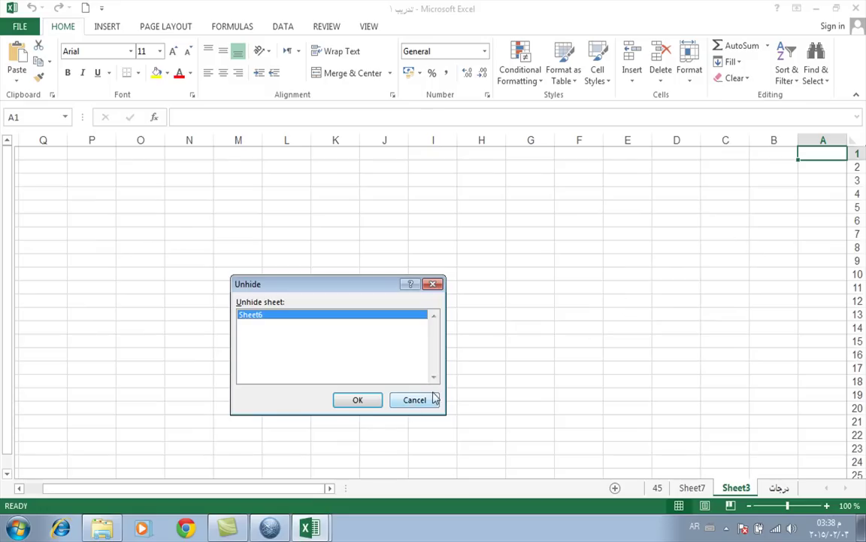
left_click(357, 400)
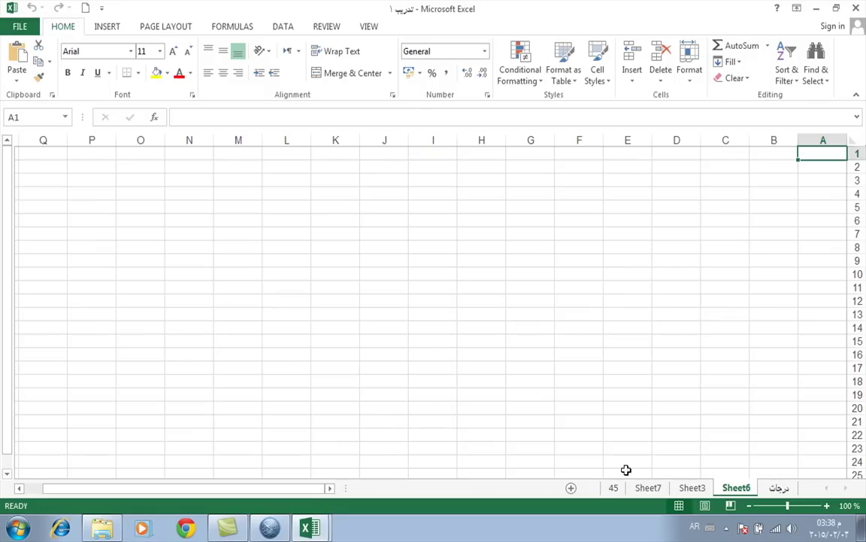
left_click(775, 497)
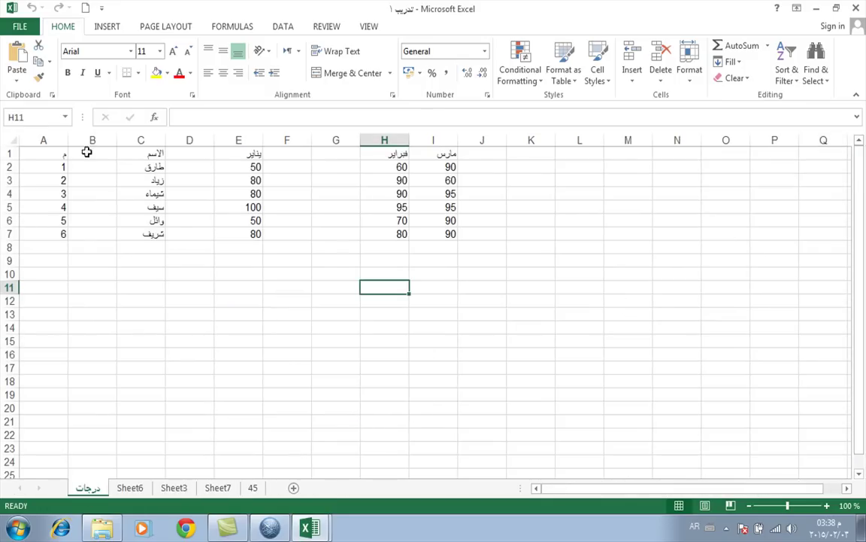
Delete the empty column B using the right-click Delete option.
left_click(91, 140)
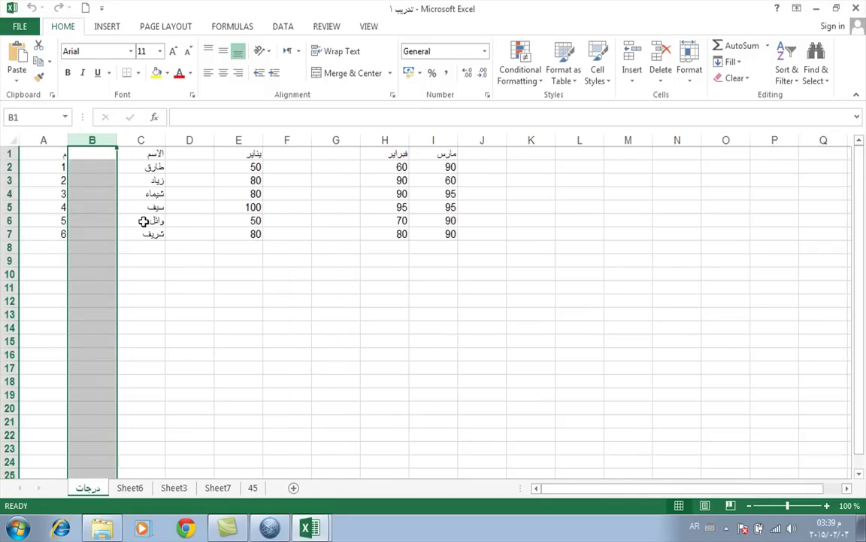
left_click(146, 139)
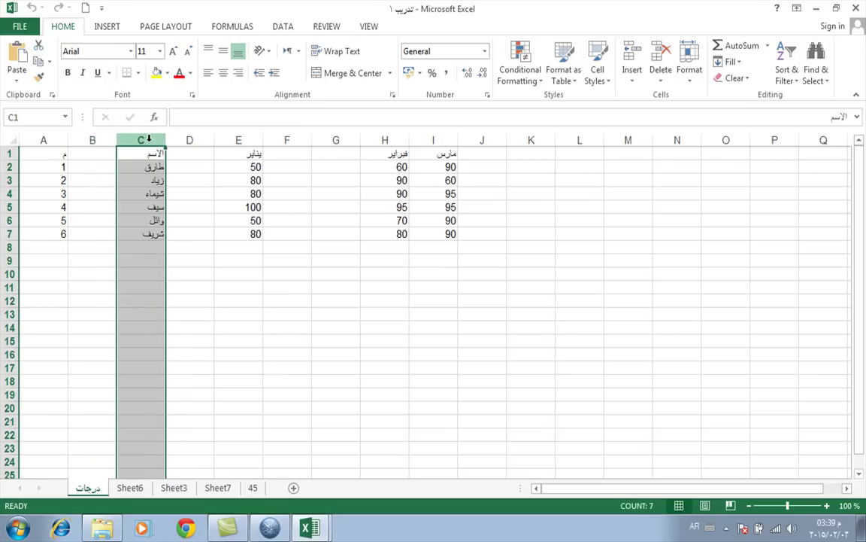
right_click(149, 139)
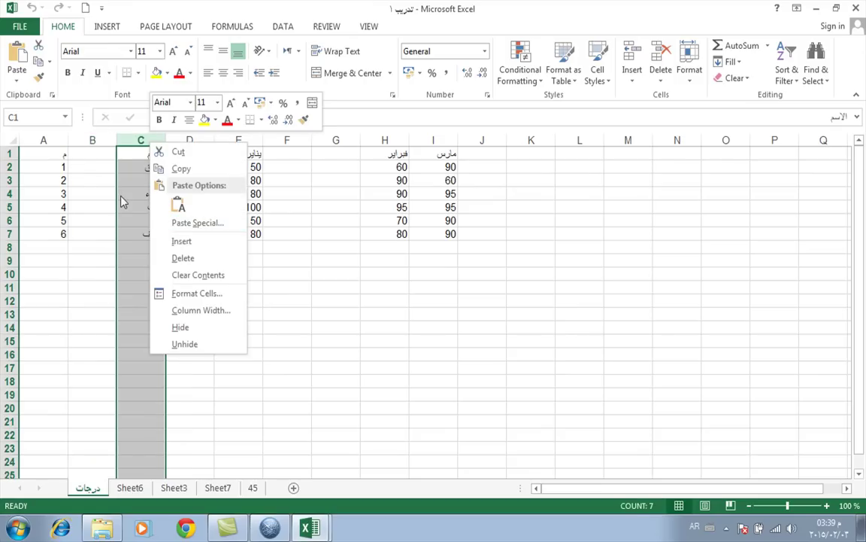
left_click(68, 30)
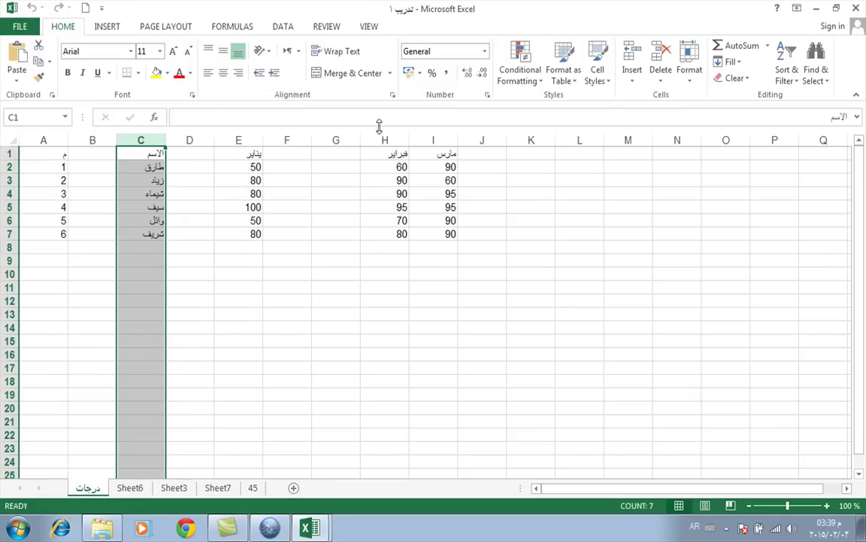
left_click(632, 81)
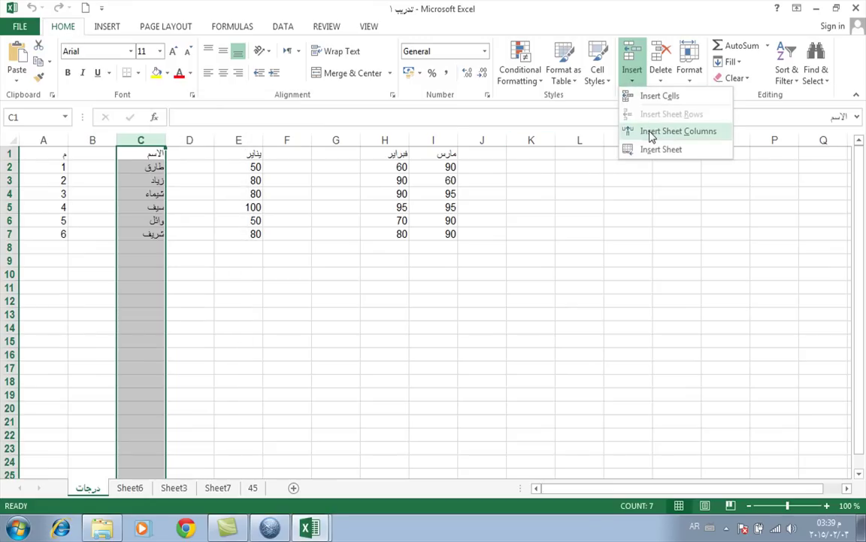
left_click(350, 280)
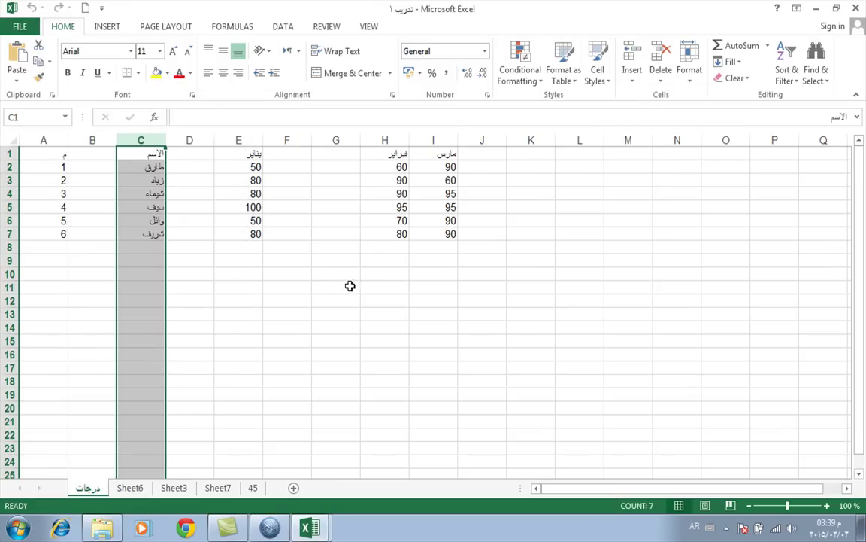
left_click_drag(376, 141, 443, 143)
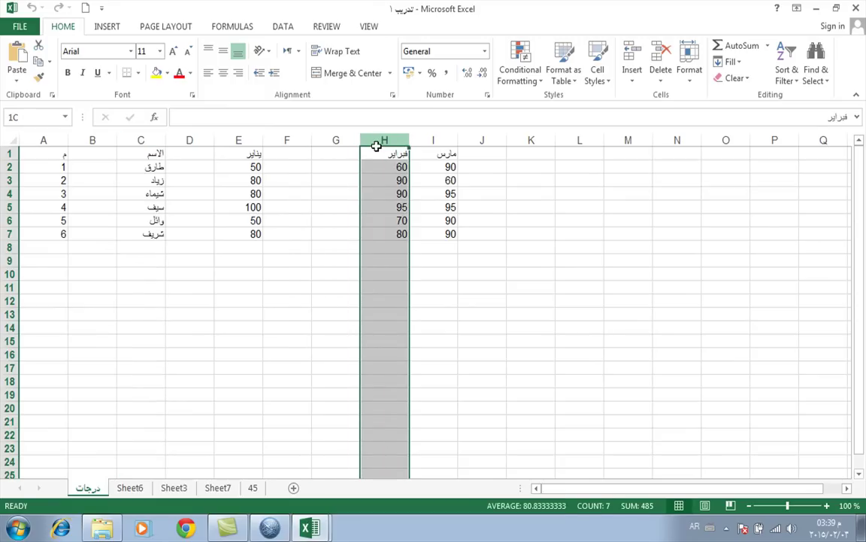
left_click(225, 299)
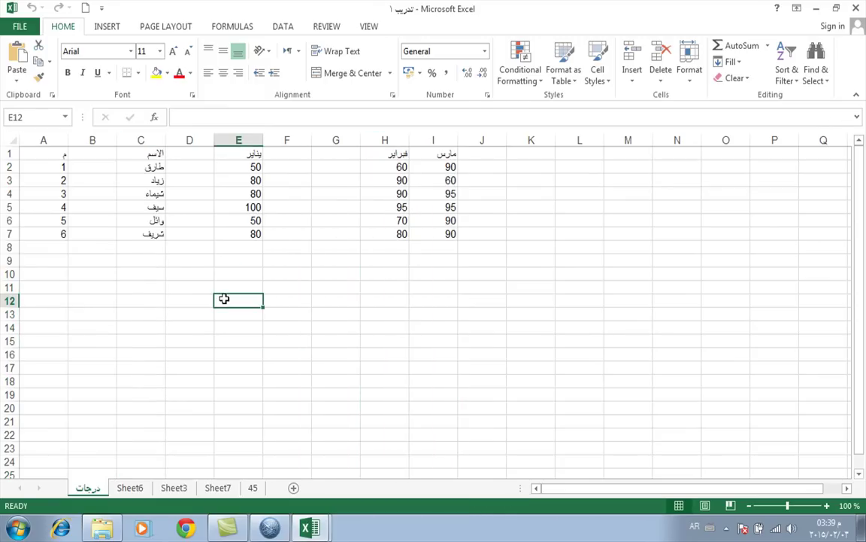
left_click(94, 139)
right_click(107, 150)
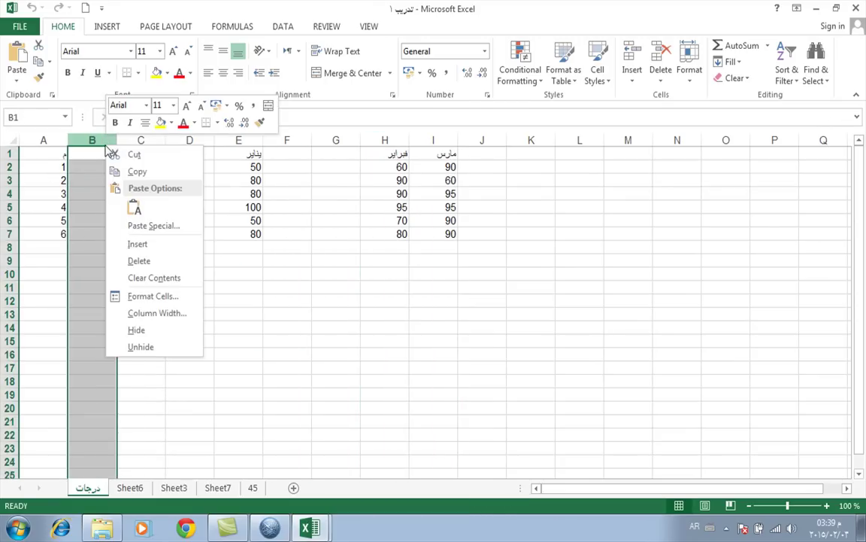
left_click(139, 260)
Delete the remaining empty columns C, then D:E, with Home > Delete > Delete Sheet Columns.
left_click(141, 140)
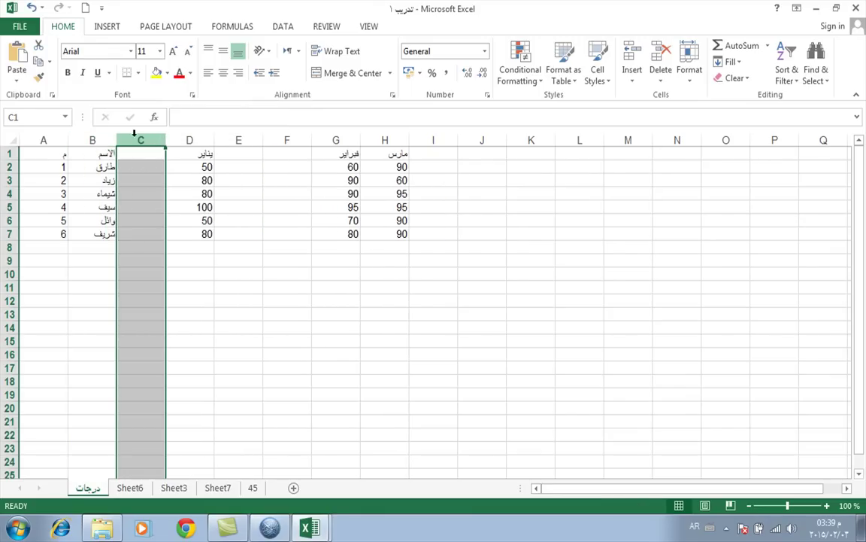
left_click(661, 83)
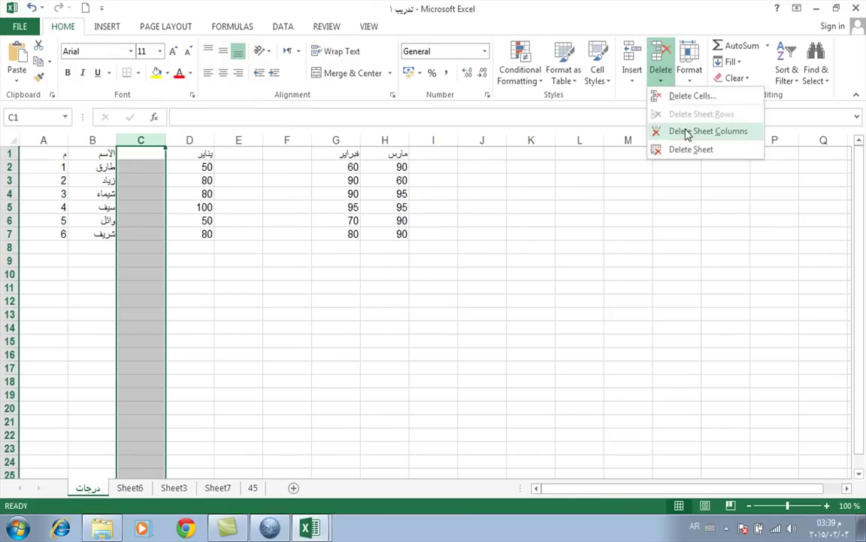
left_click(687, 131)
left_click(305, 301)
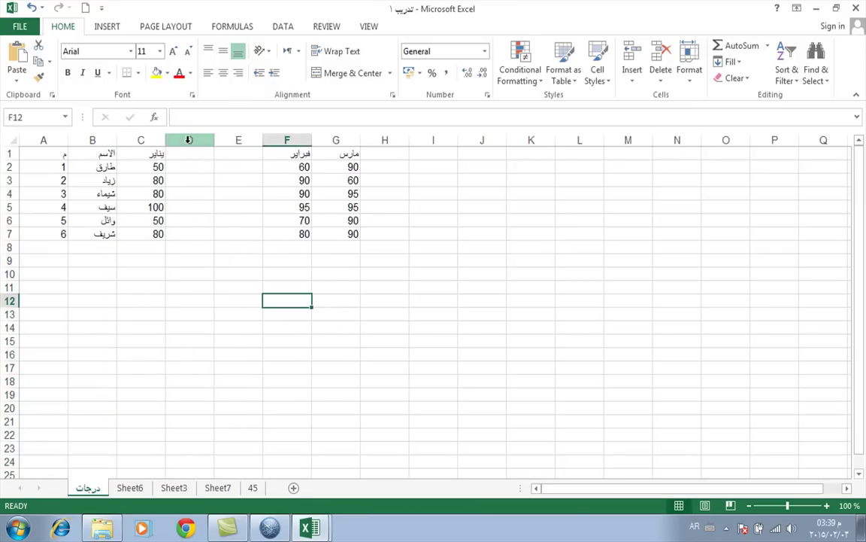
left_click_drag(189, 140, 244, 142)
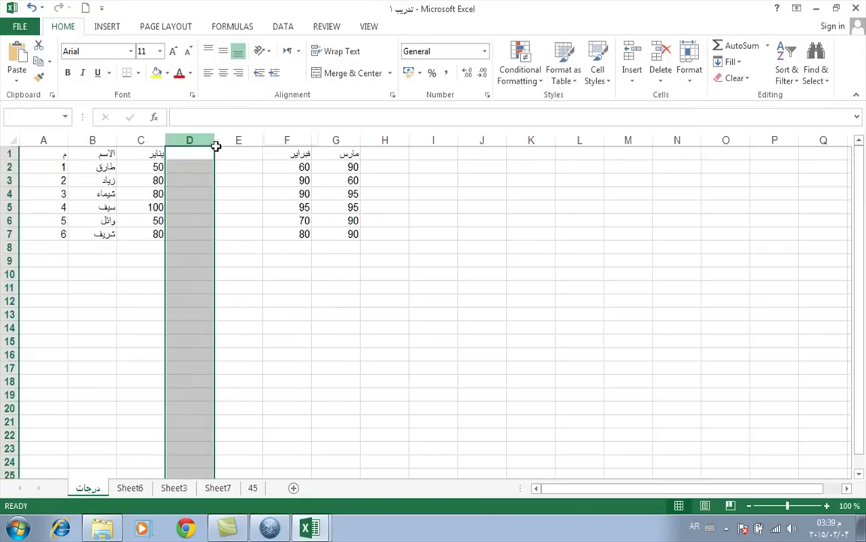
right_click(235, 180)
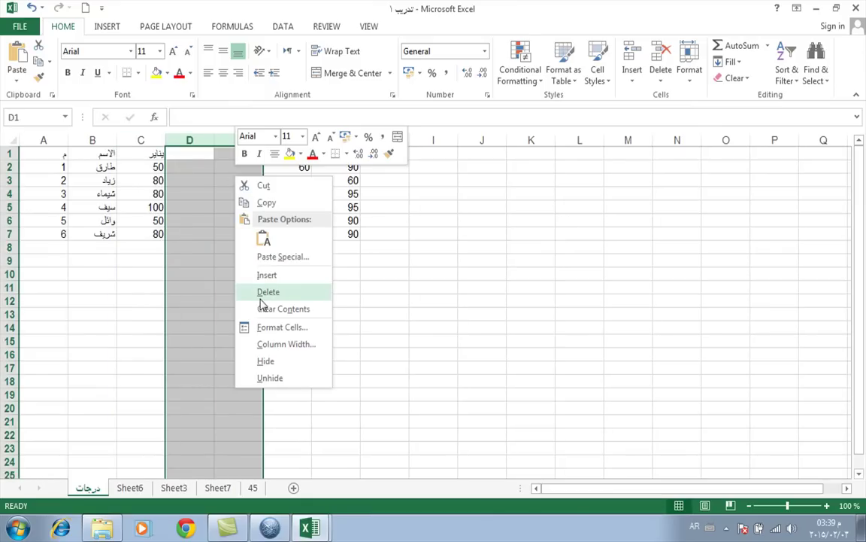
left_click(666, 79)
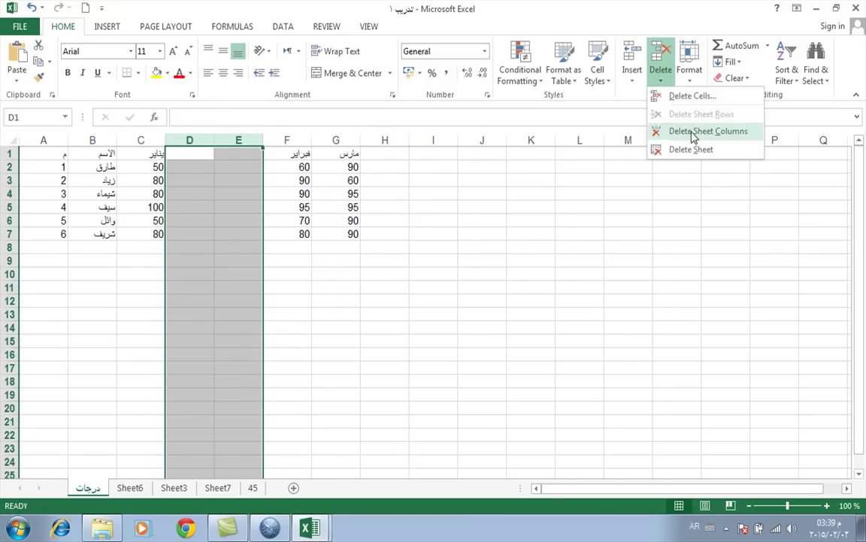
left_click(695, 133)
left_click(420, 300)
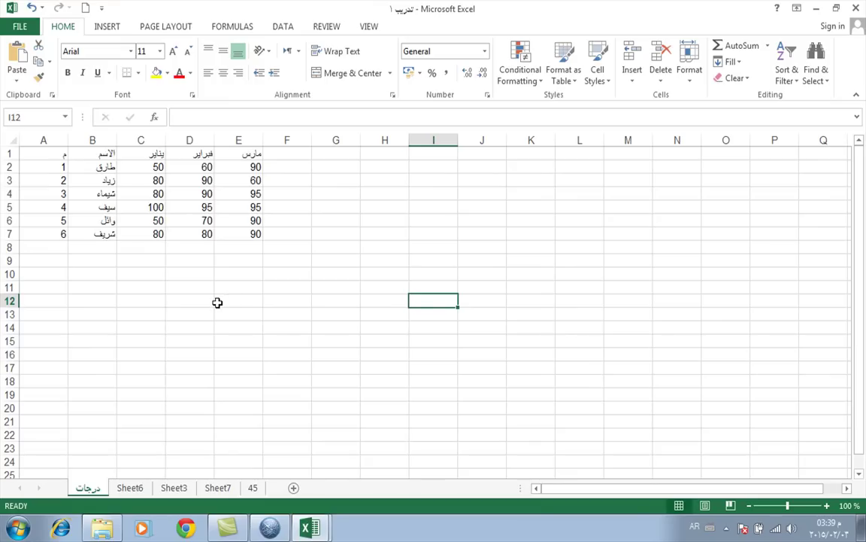
Hide the يناير column C from the right-click menu, then unhide it by selecting B:D.
left_click(141, 141)
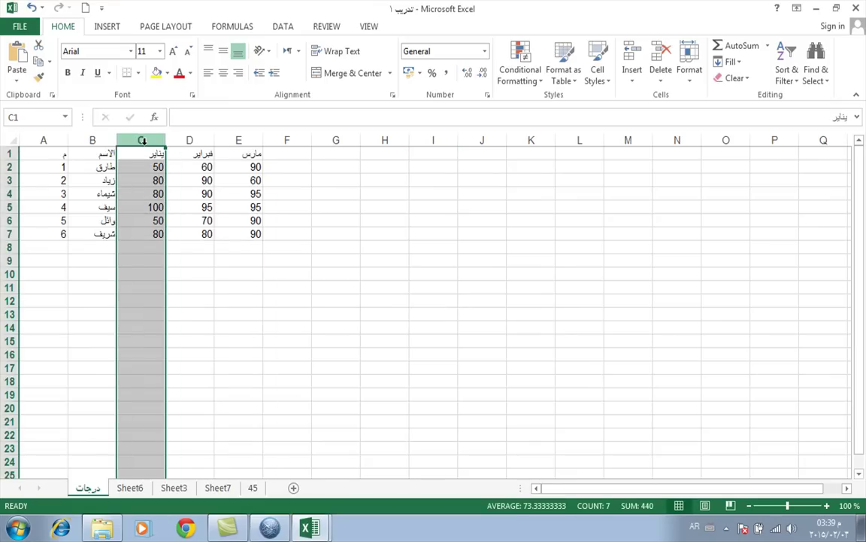
right_click(141, 141)
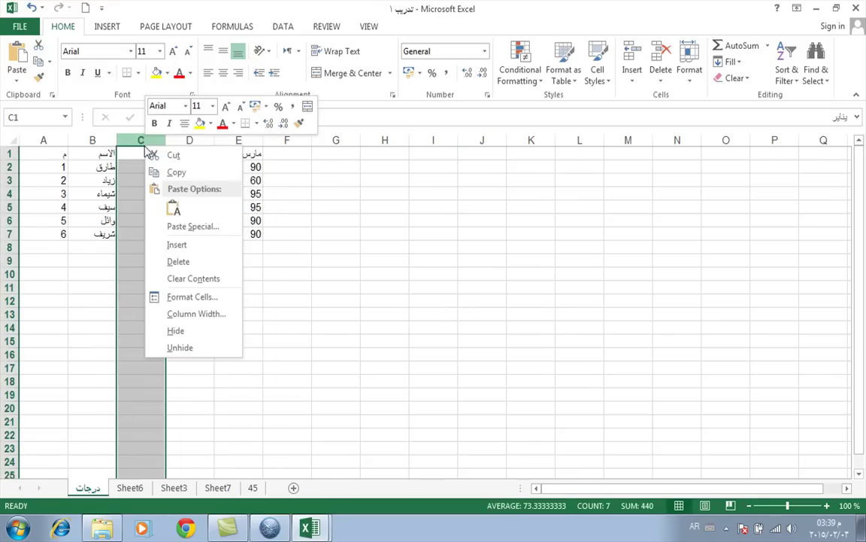
left_click(189, 339)
left_click(290, 354)
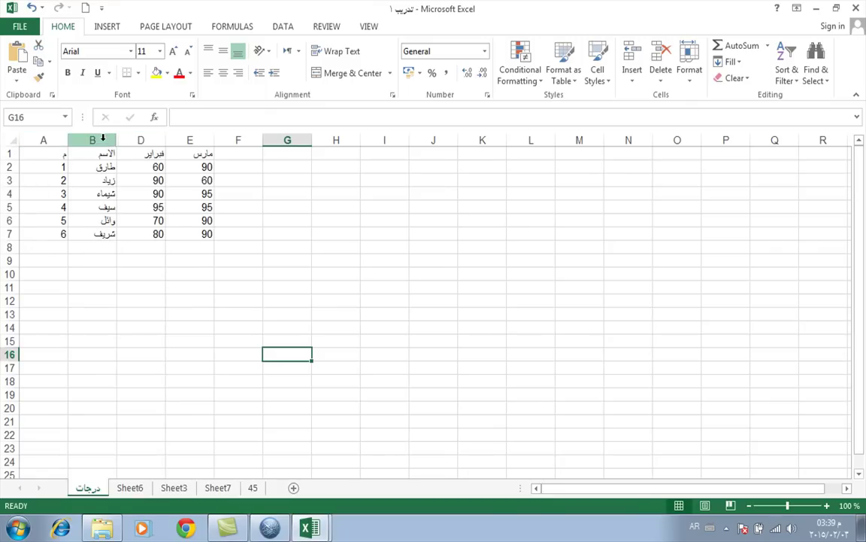
left_click_drag(103, 138, 135, 139)
right_click(131, 185)
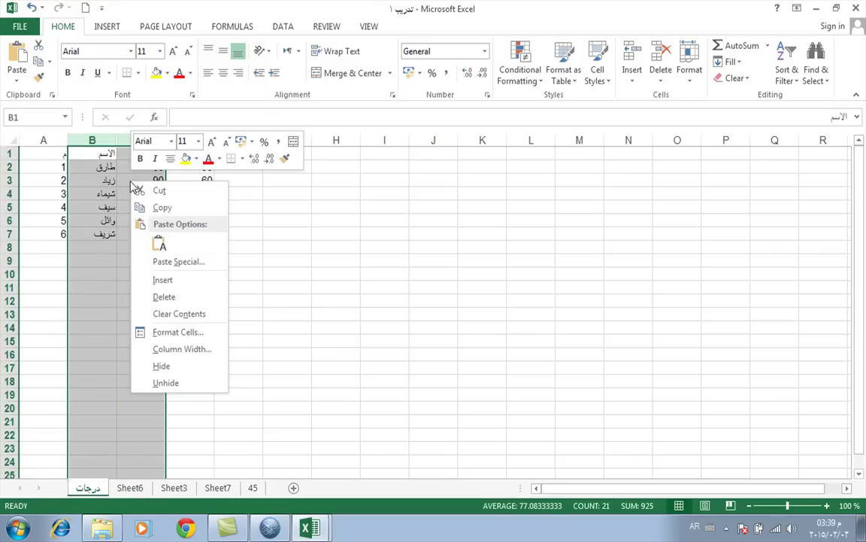
left_click(168, 383)
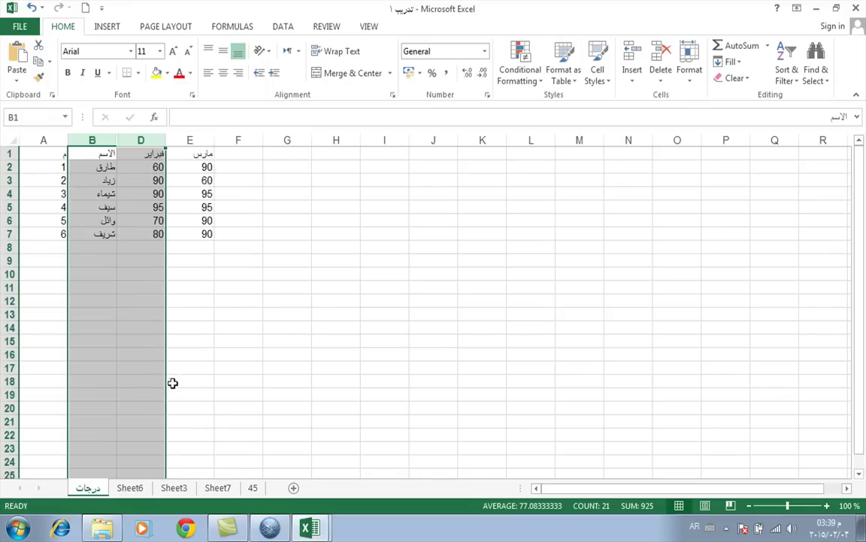
left_click(162, 343)
Hide column C again via Home > Format > Hide & Unhide, then unhide it over B:D.
left_click(140, 140)
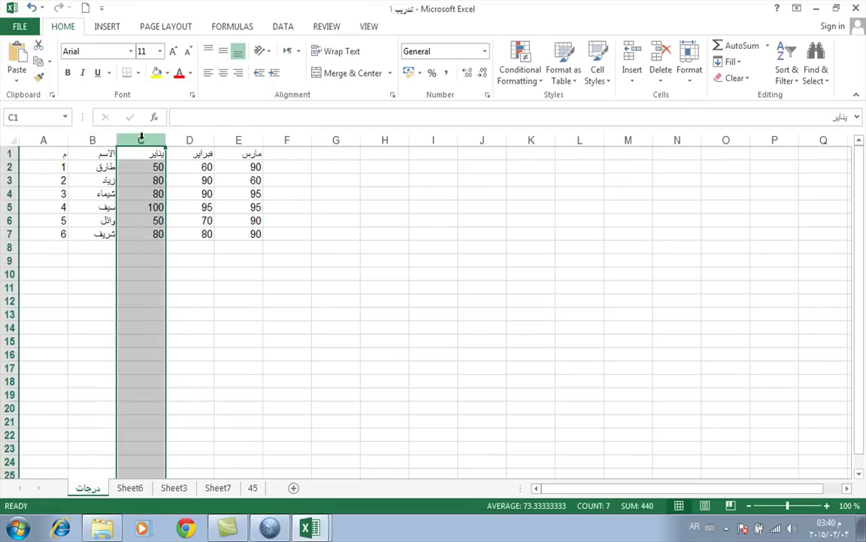
left_click(690, 86)
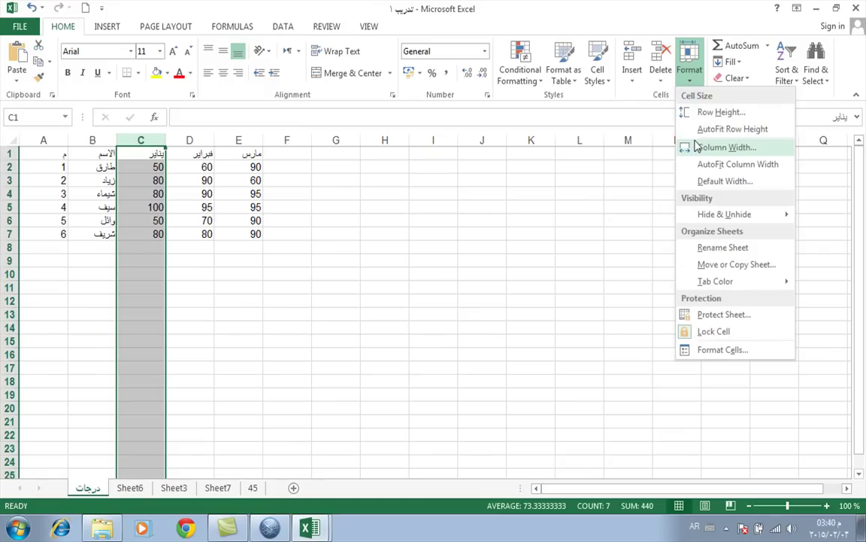
mouse_move(701, 214)
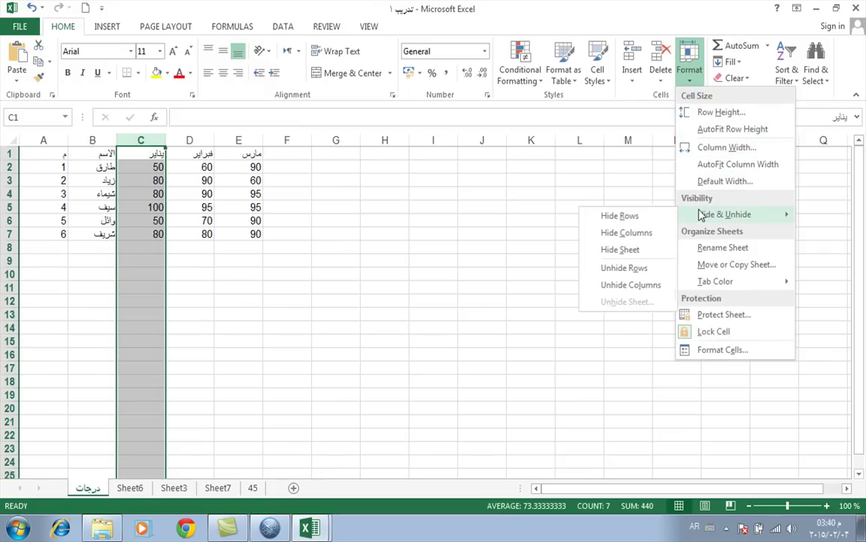
left_click(617, 232)
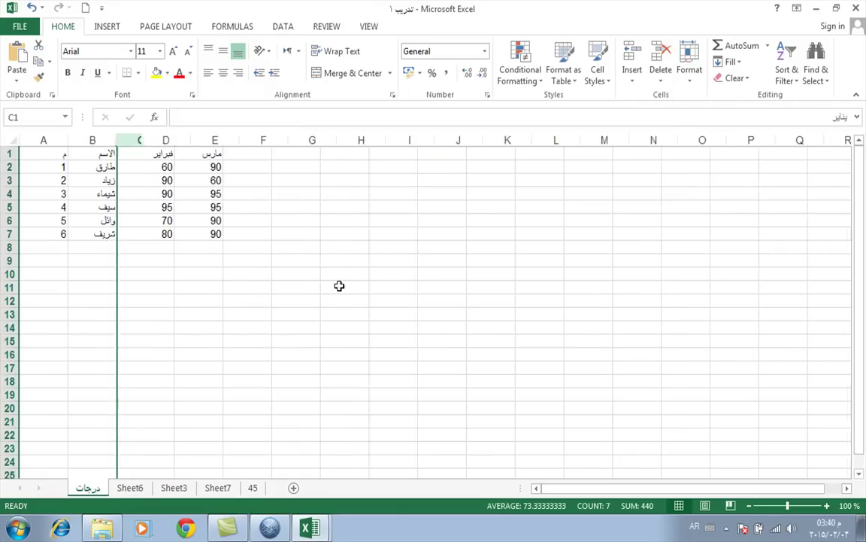
left_click(235, 302)
left_click_drag(99, 140, 141, 142)
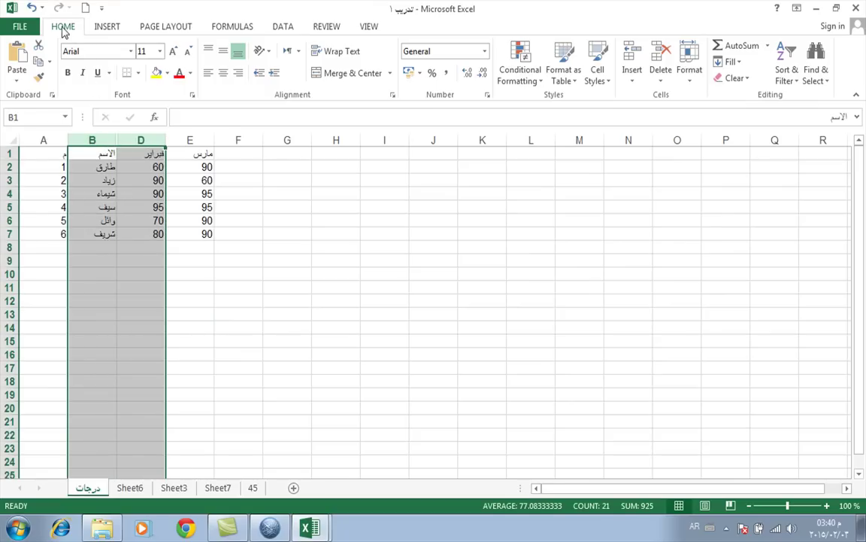
left_click(688, 79)
mouse_move(709, 215)
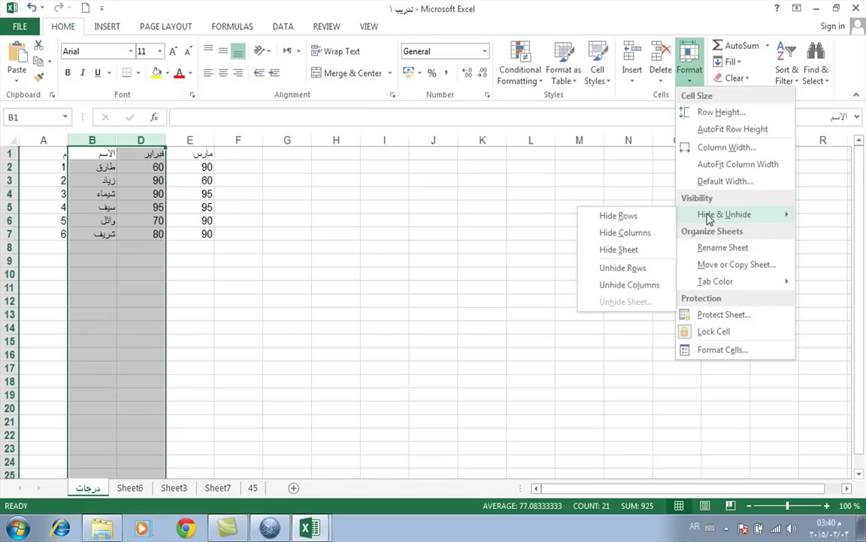
left_click(625, 285)
left_click(299, 315)
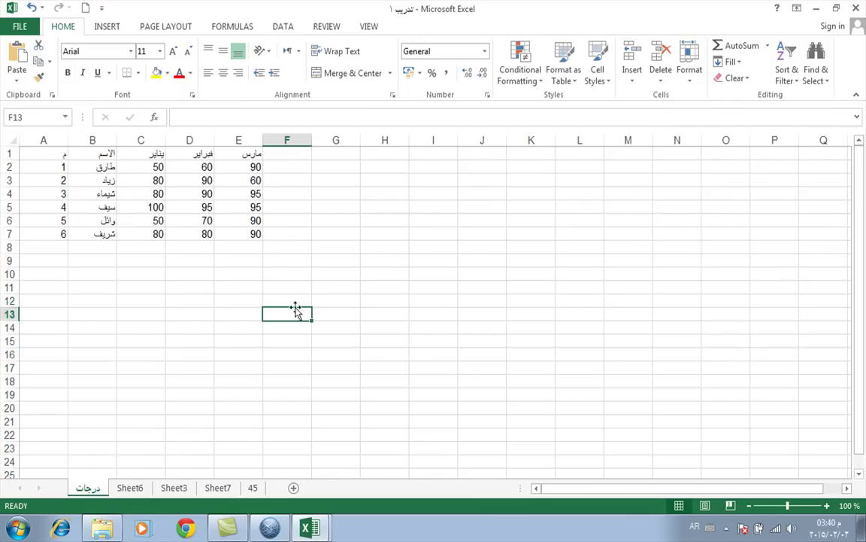
Widen column D, then shrink it back with Format > AutoFit Column Width.
left_click(237, 148)
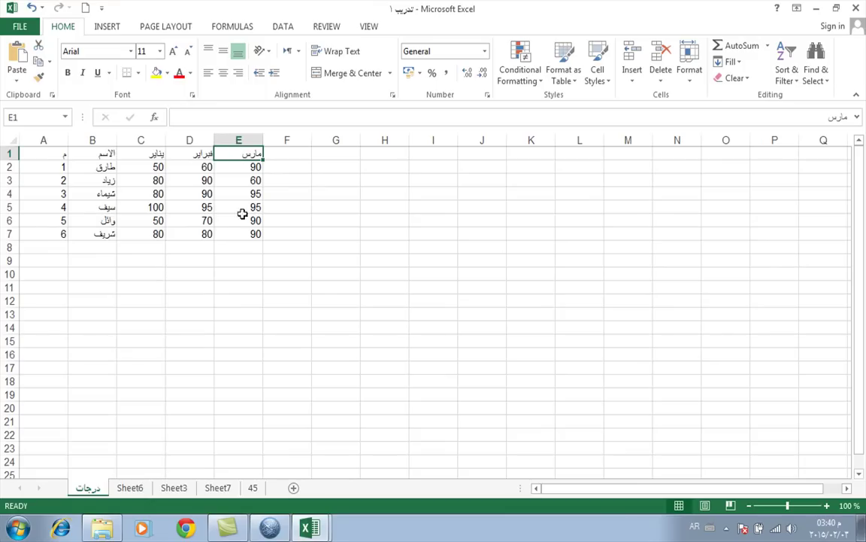
left_click(234, 171)
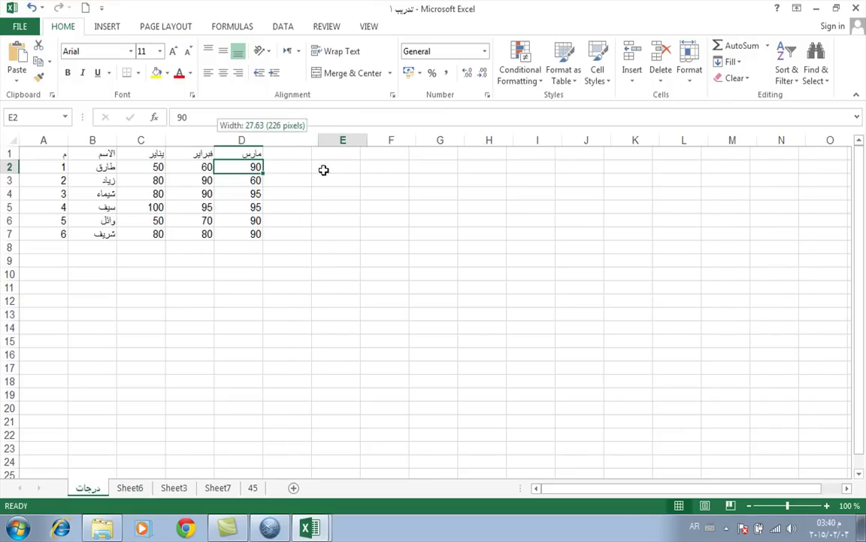
left_click_drag(216, 142, 323, 170)
left_click(386, 296)
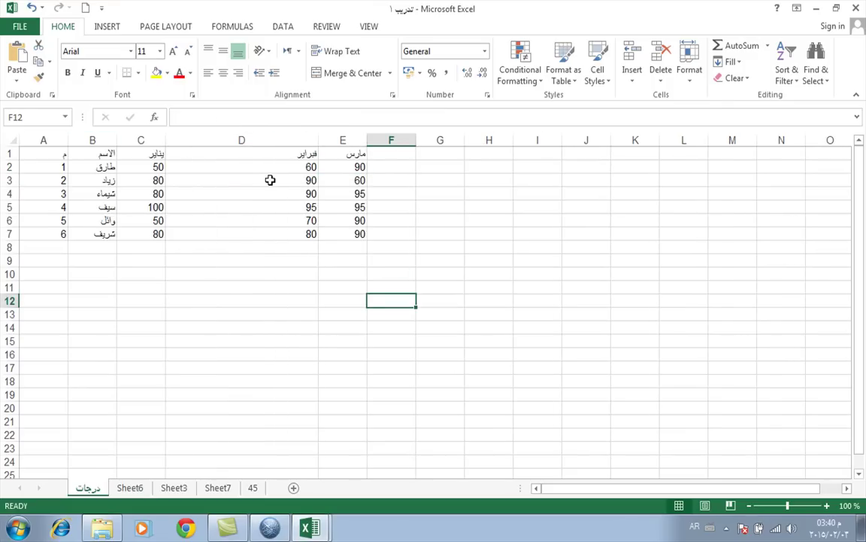
left_click(259, 140)
right_click(260, 143)
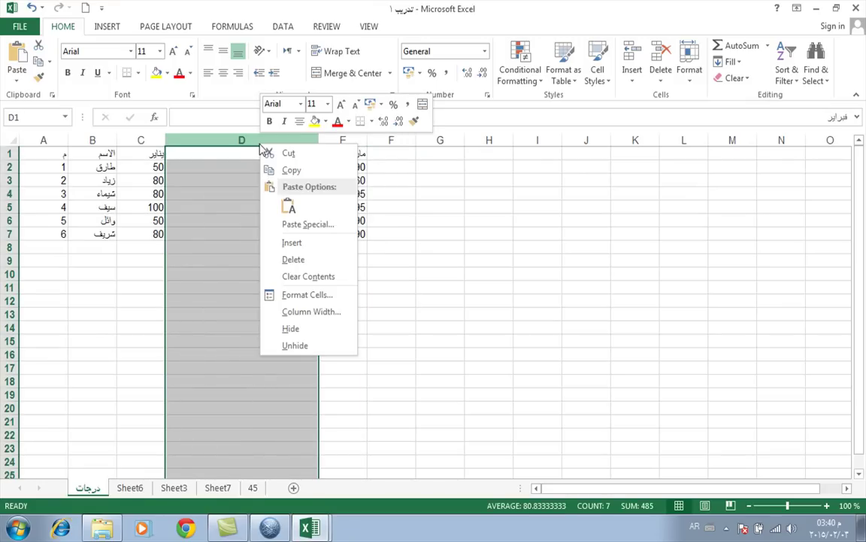
left_click(307, 313)
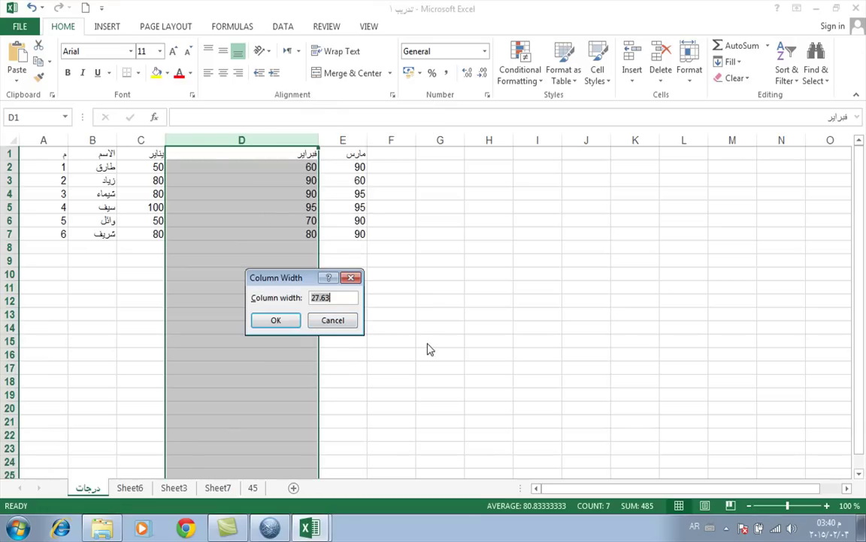
left_click(343, 324)
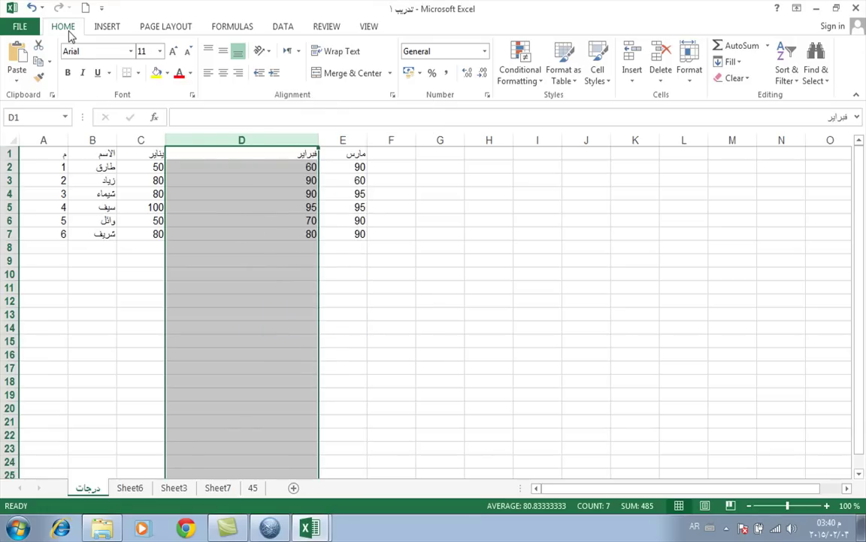
left_click(687, 83)
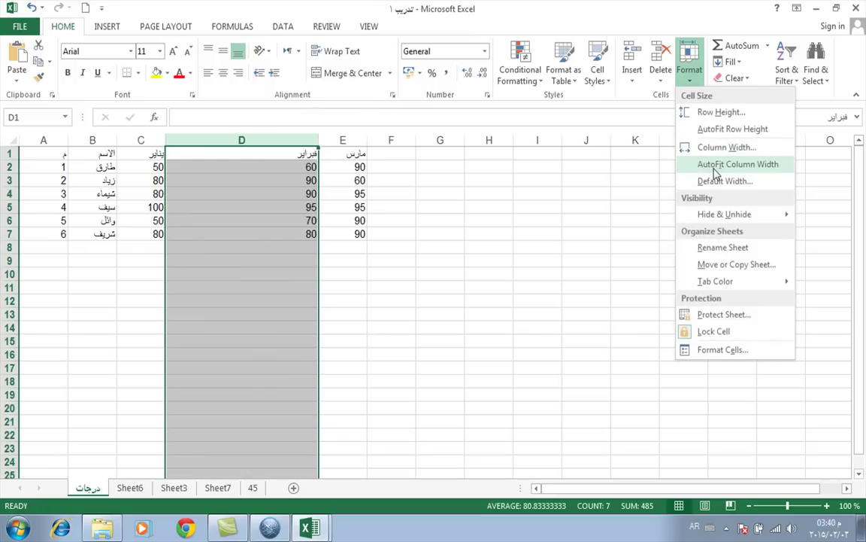
left_click(715, 165)
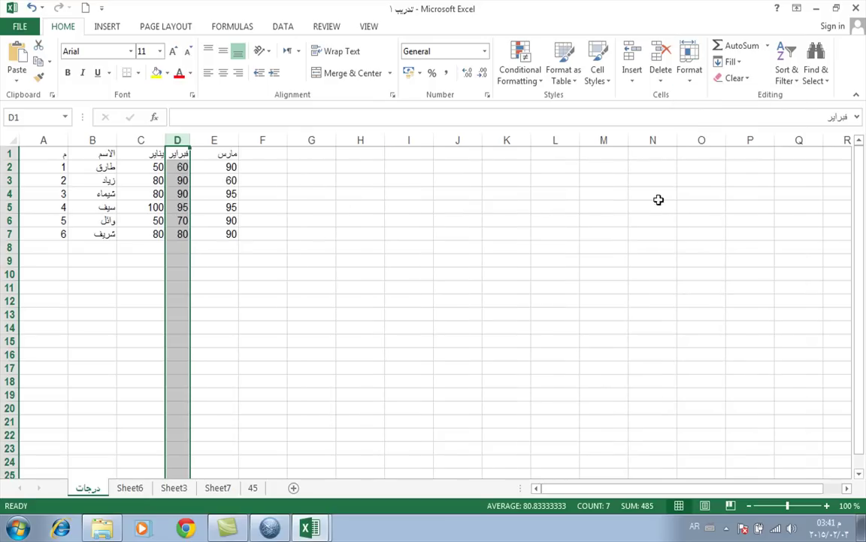
left_click(244, 284)
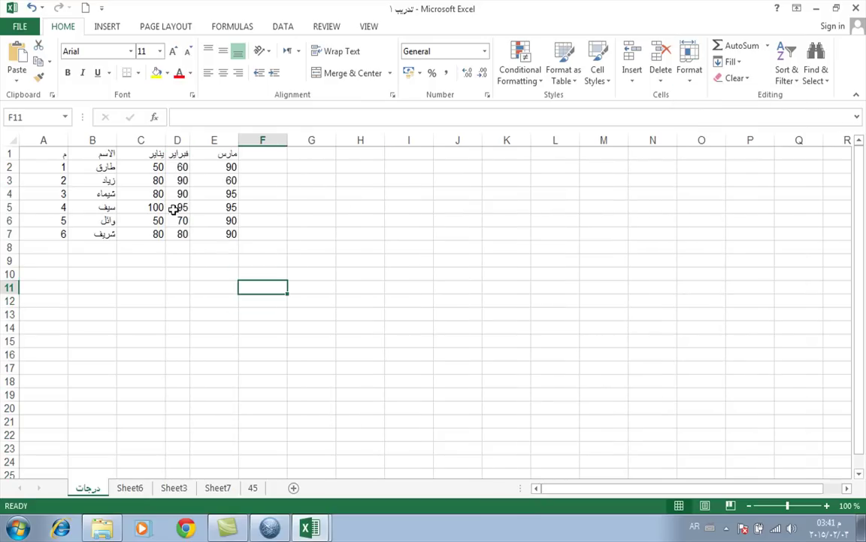
Widen column E, then autofit it by double-clicking its header border.
left_click_drag(239, 143, 313, 142)
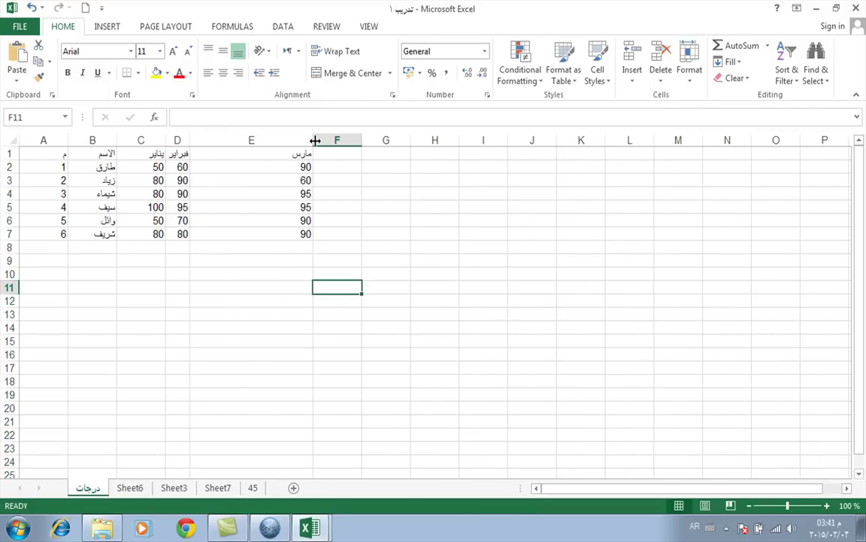
double_click(315, 141)
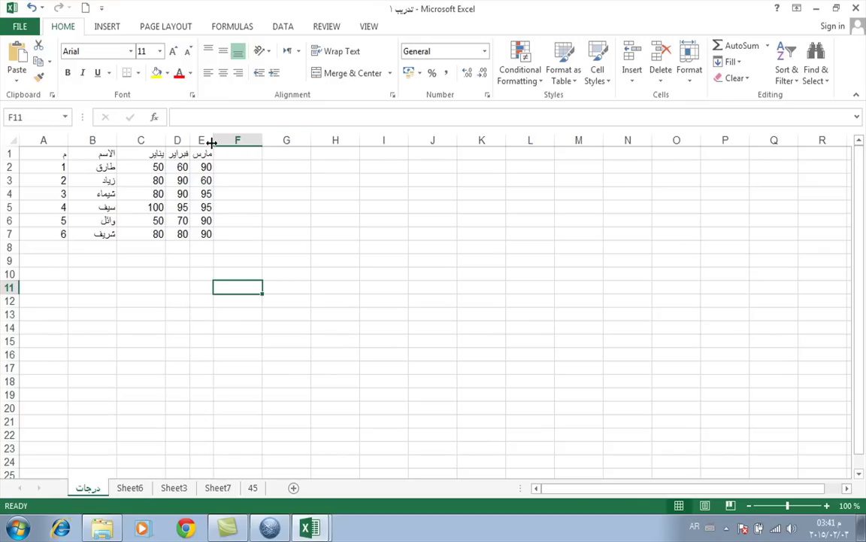
left_click(160, 205)
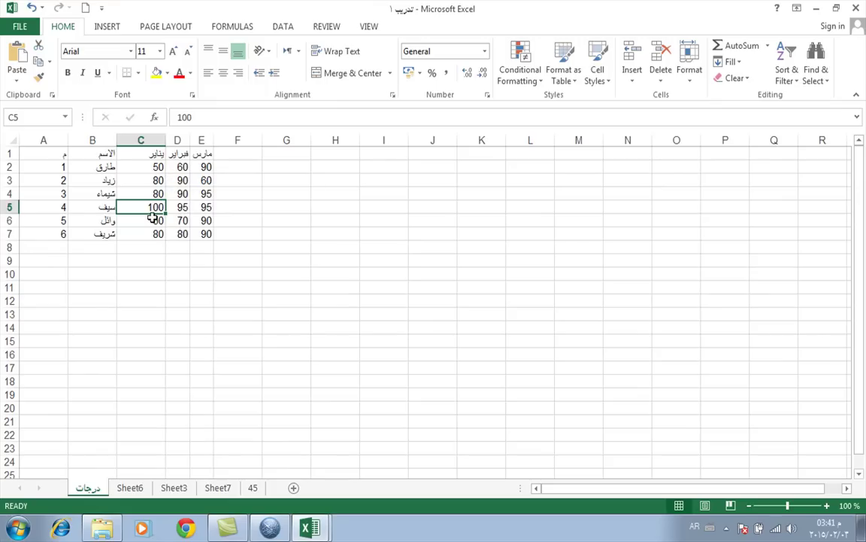
left_click(7, 180)
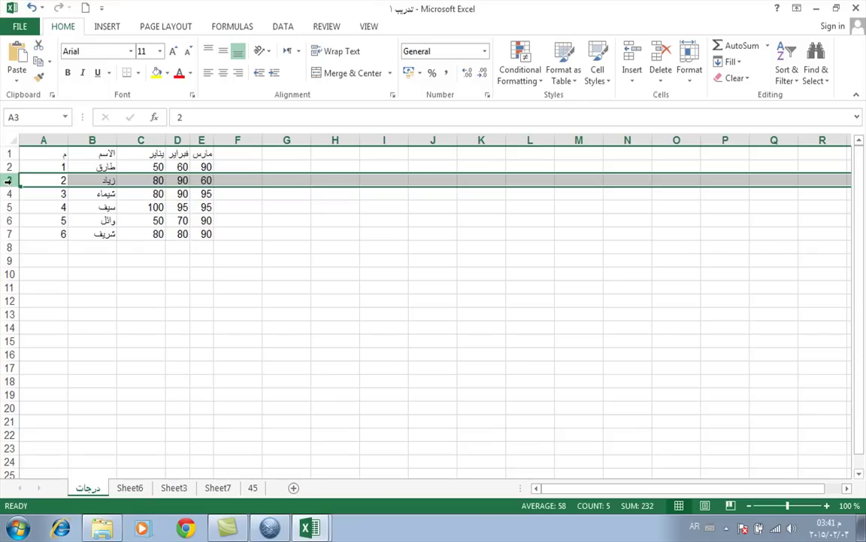
right_click(7, 180)
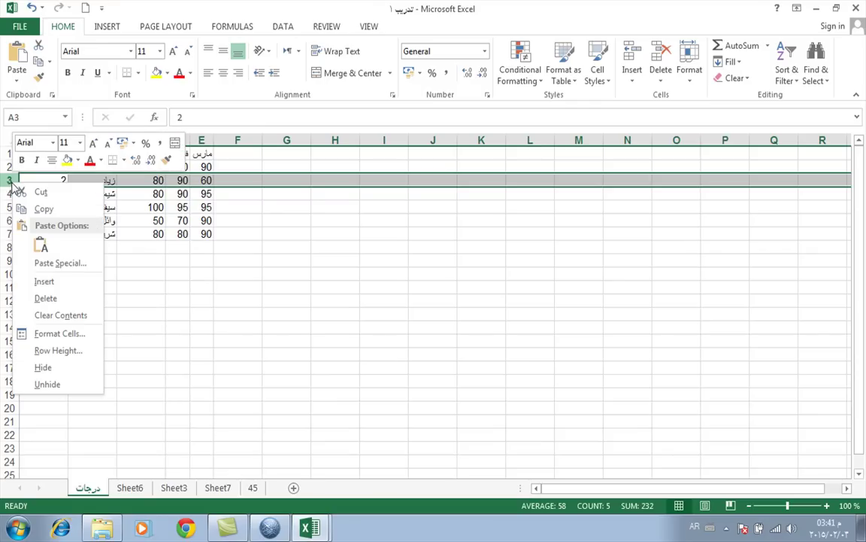
left_click(49, 281)
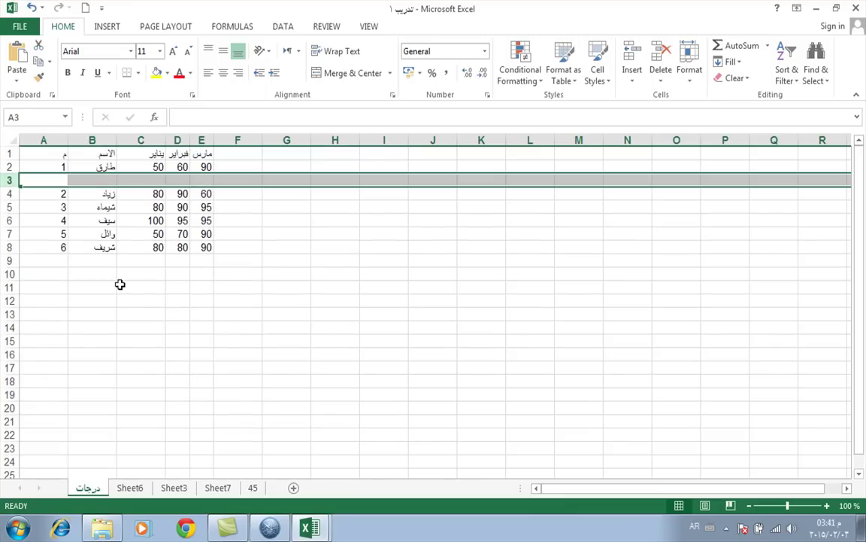
left_click(119, 285)
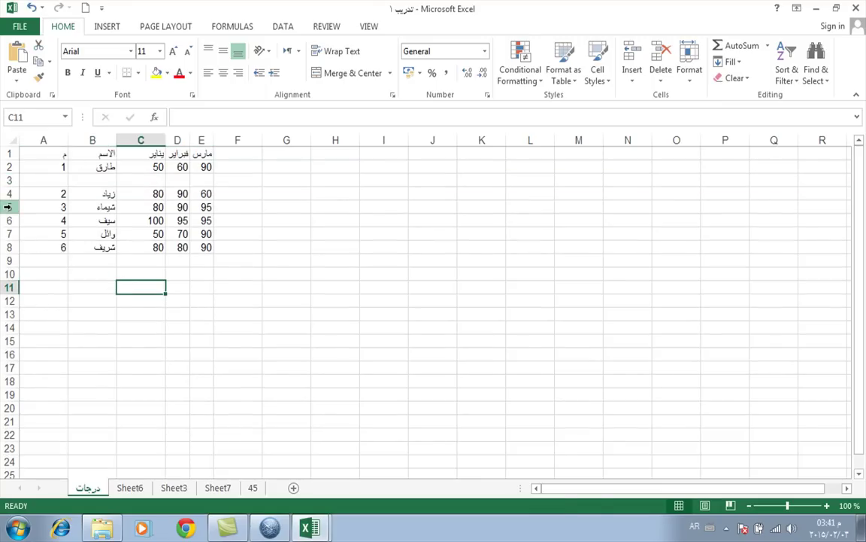
left_click_drag(7, 203, 9, 234)
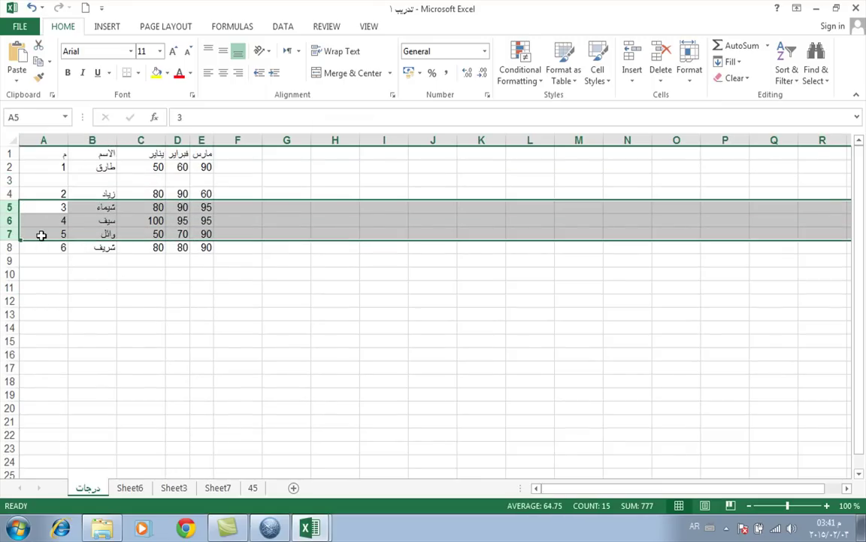
left_click(633, 80)
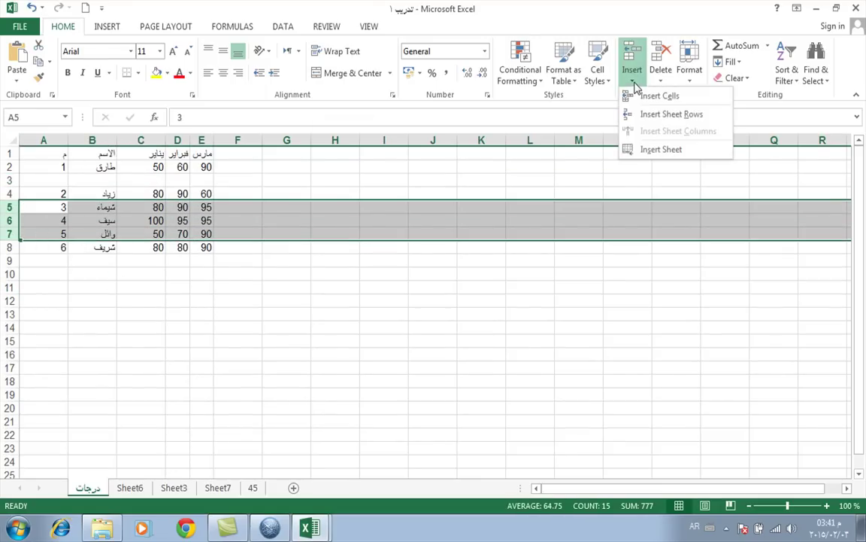
left_click(661, 115)
left_click(289, 274)
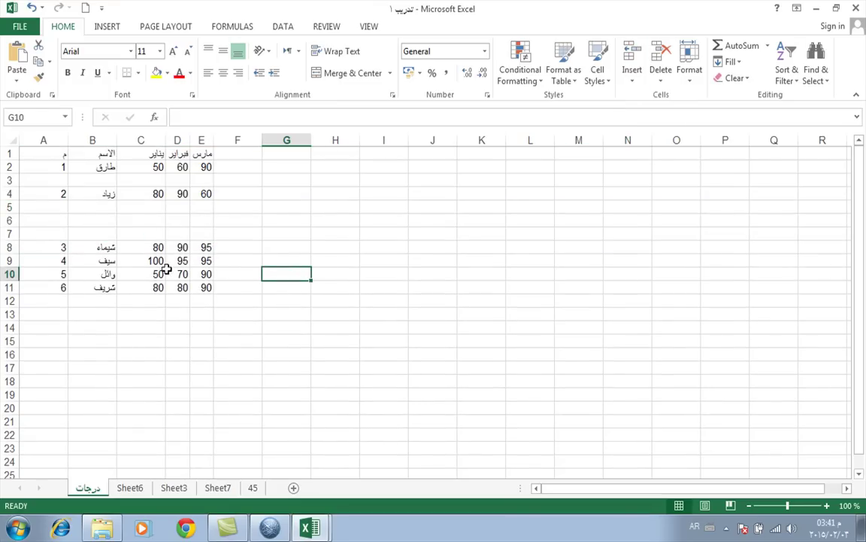
left_click(6, 180)
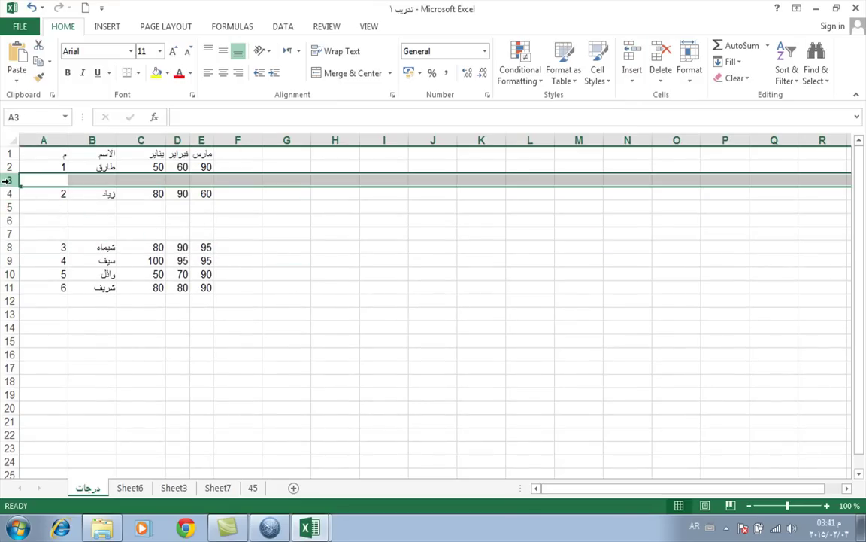
right_click(6, 181)
left_click(43, 298)
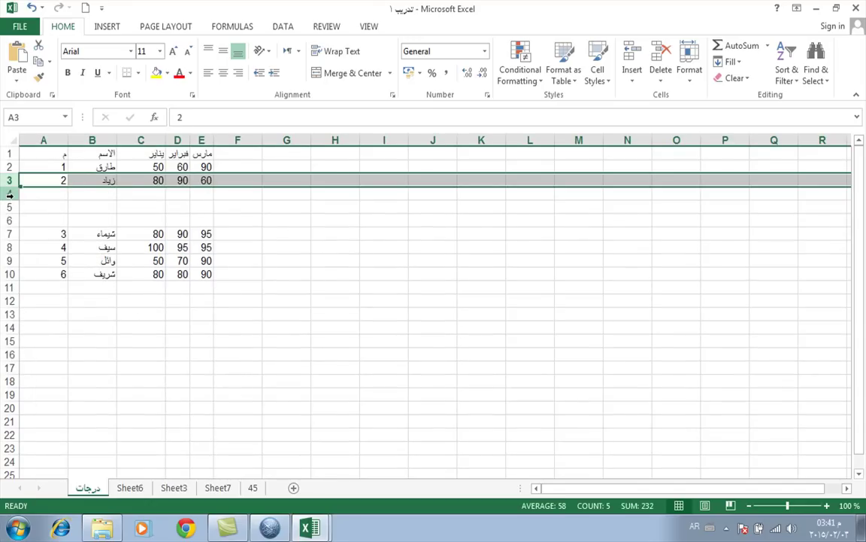
left_click_drag(13, 194, 14, 218)
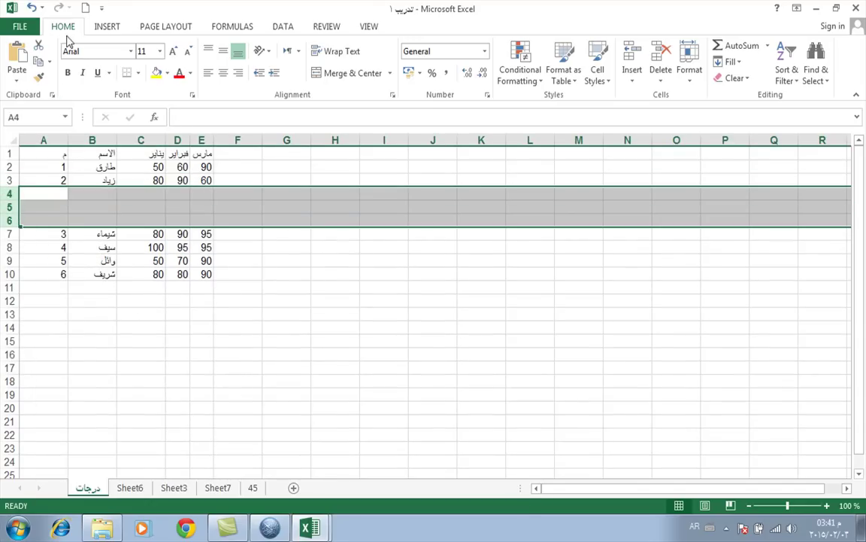
left_click(660, 82)
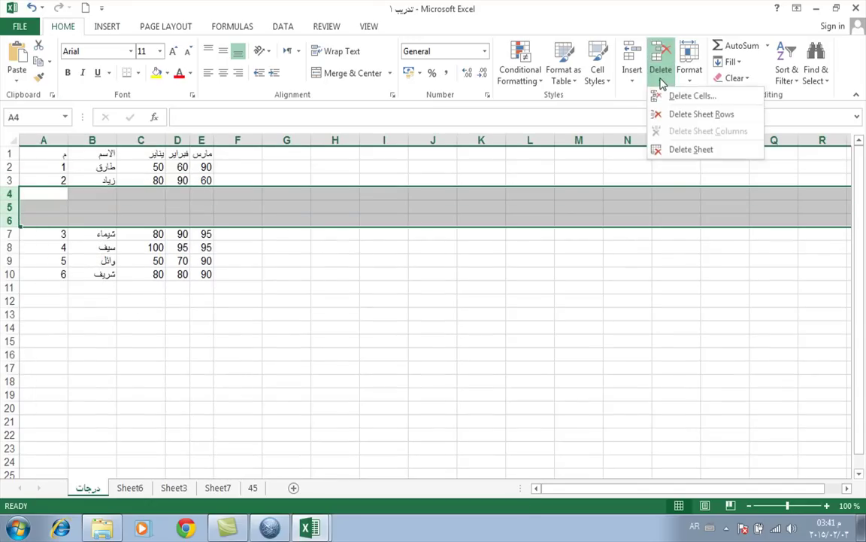
left_click(684, 114)
left_click(312, 295)
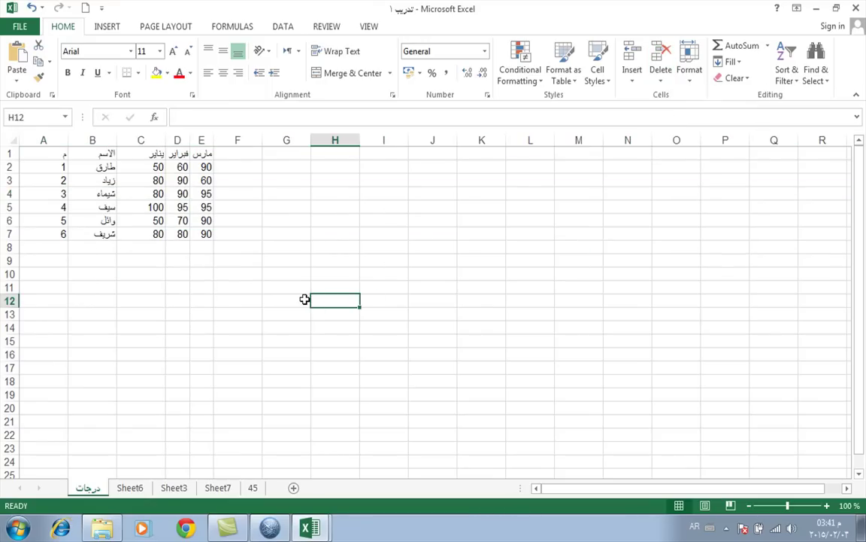
Hide row 4, then select rows 3–5 and unhide it so the third student reappears.
left_click(10, 194)
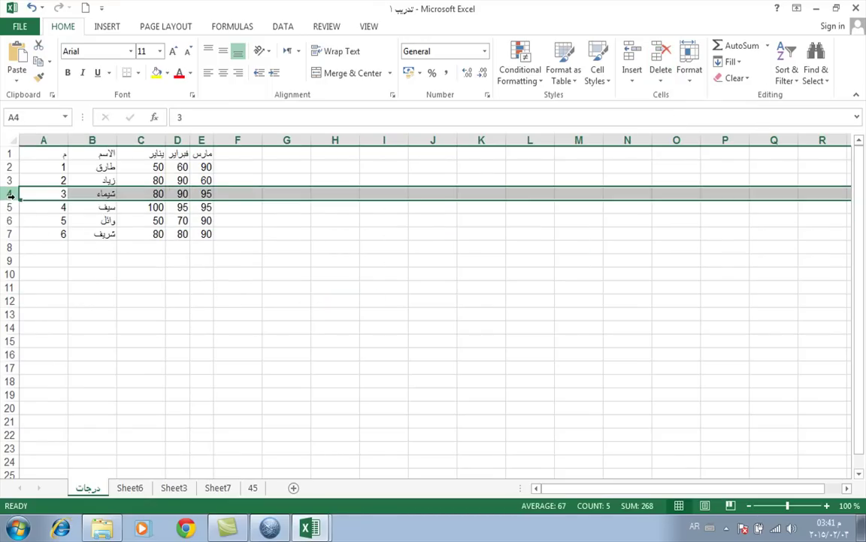
right_click(10, 194)
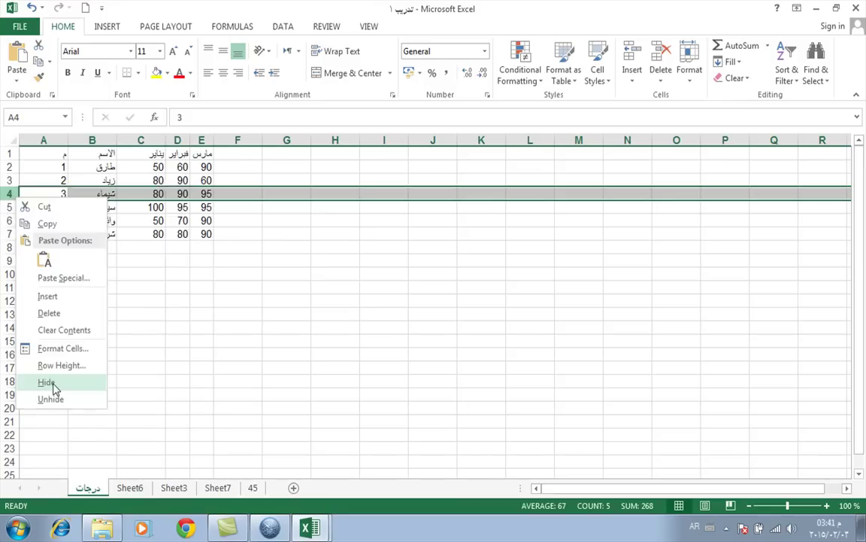
left_click(46, 382)
left_click(195, 339)
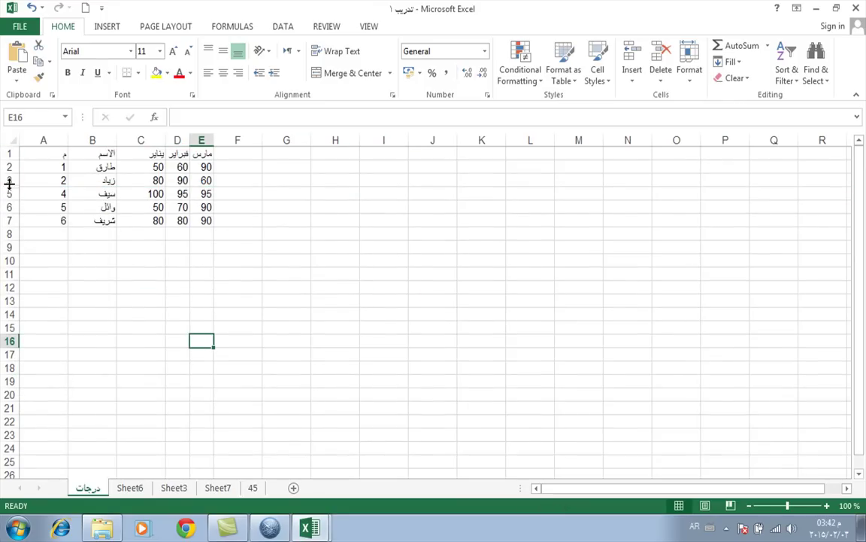
left_click_drag(9, 181, 12, 194)
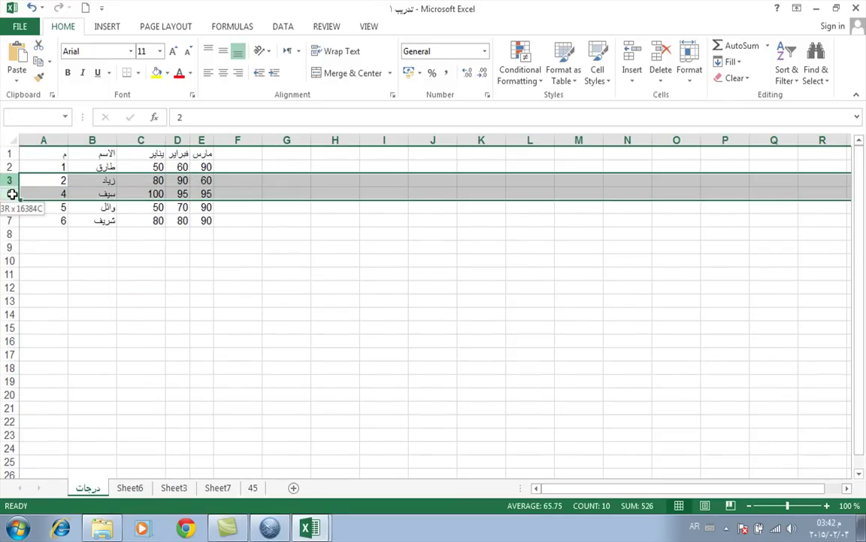
right_click(12, 194)
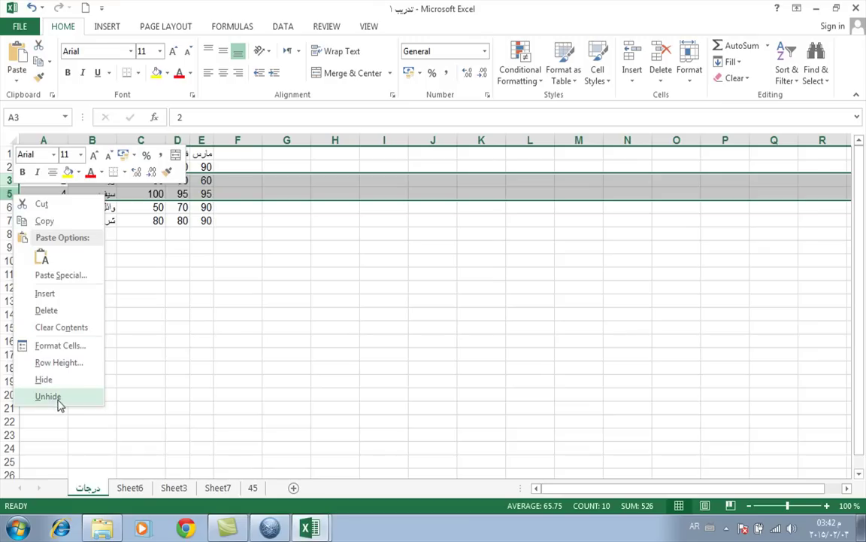
left_click(58, 403)
left_click(172, 315)
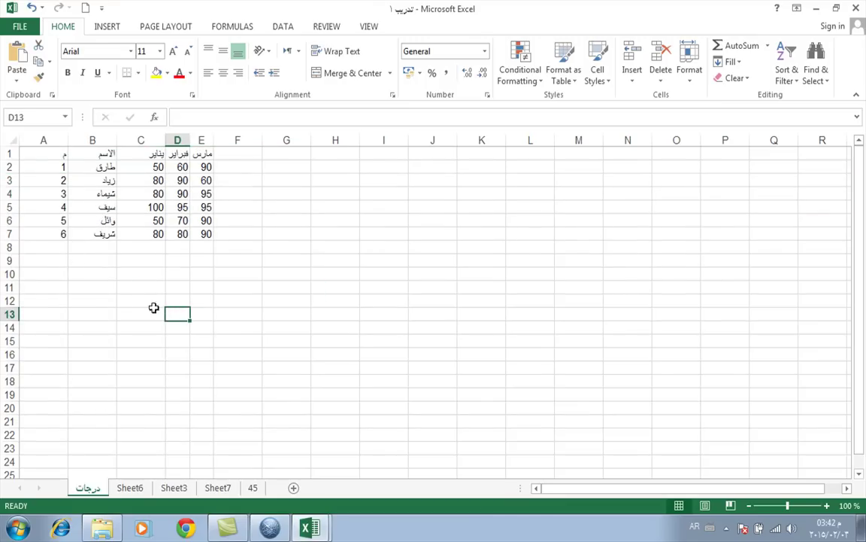
left_click(11, 194)
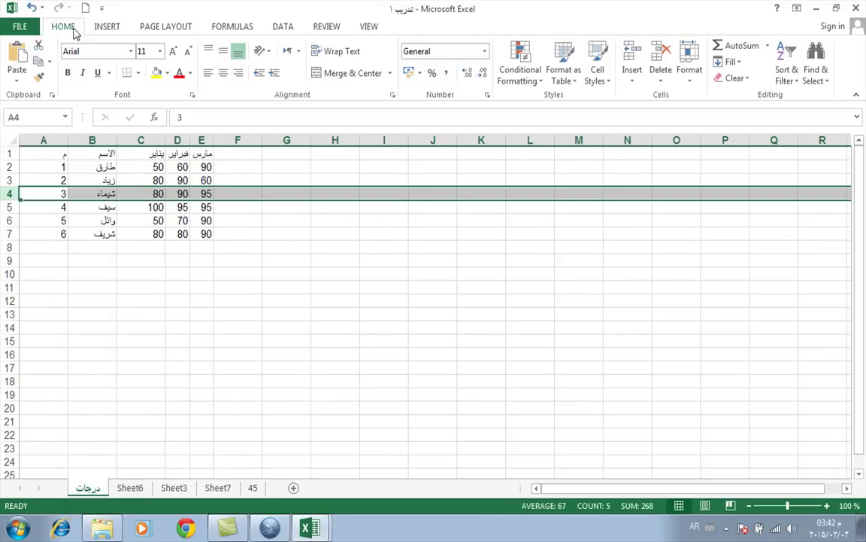
left_click(687, 81)
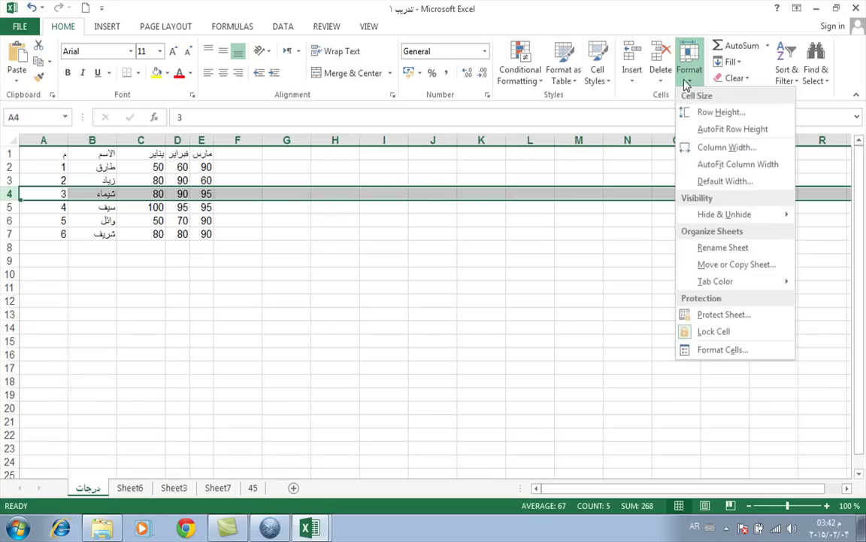
mouse_move(729, 217)
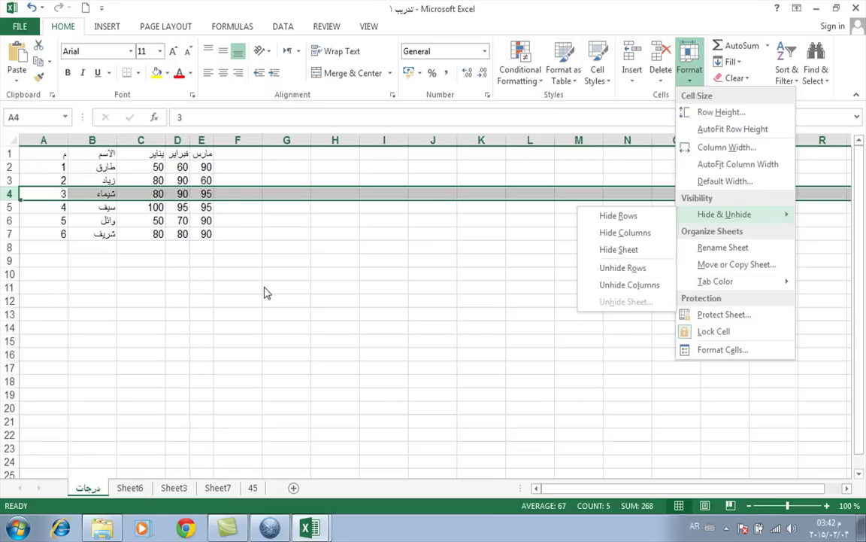
left_click(131, 273)
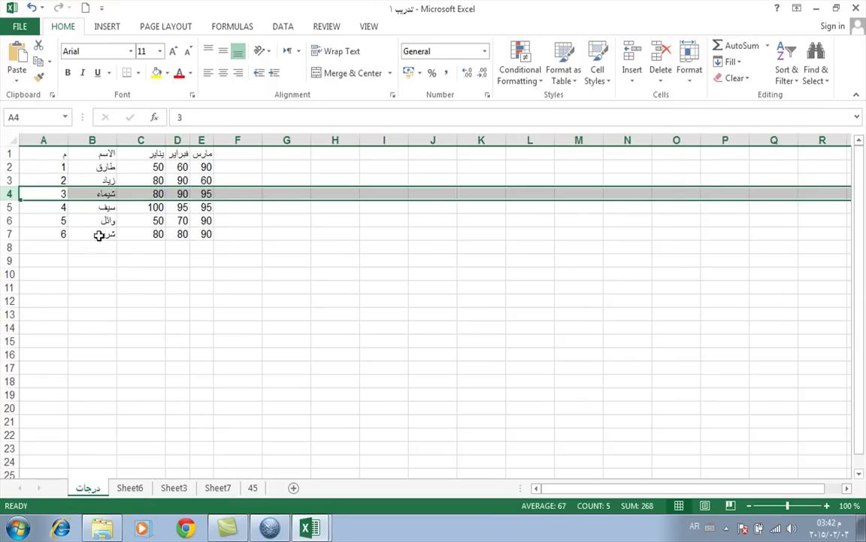
left_click(92, 235)
right_click(92, 236)
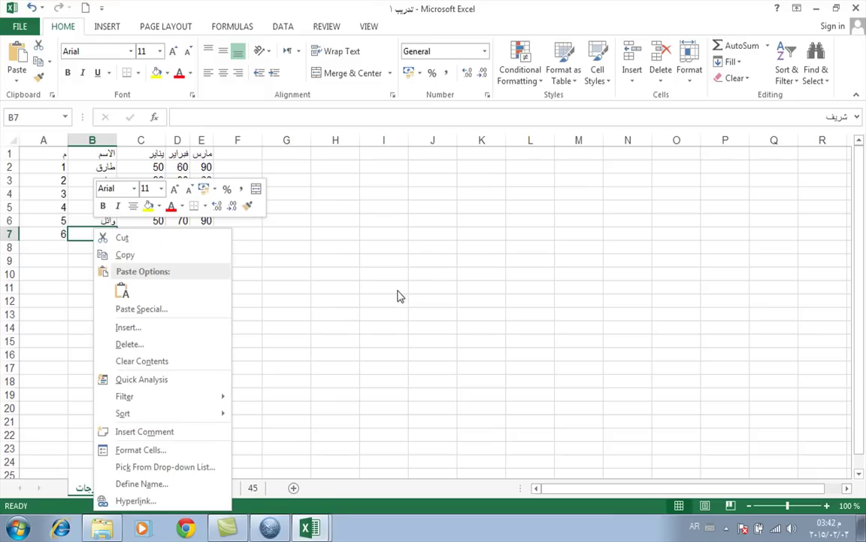
Drag row 5 much taller, then autofit it back to normal height.
key("Escape")
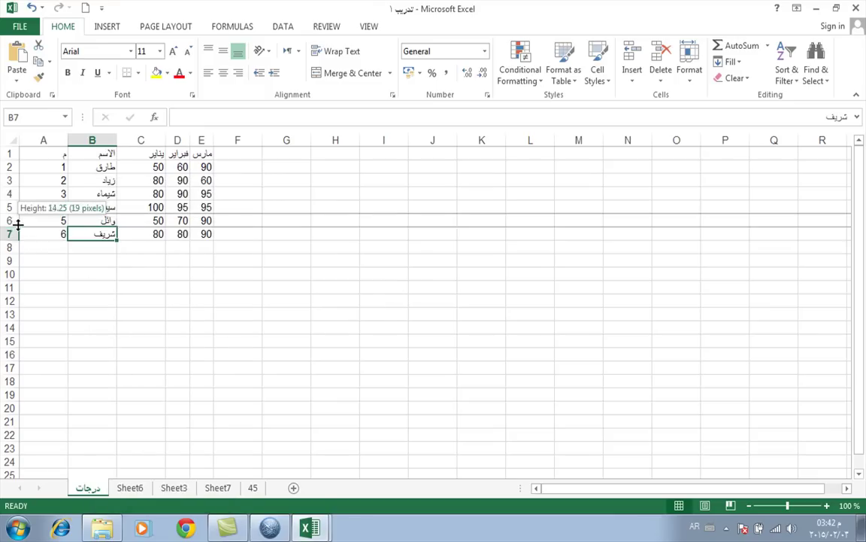
left_click_drag(16, 215, 17, 254)
left_click(126, 340)
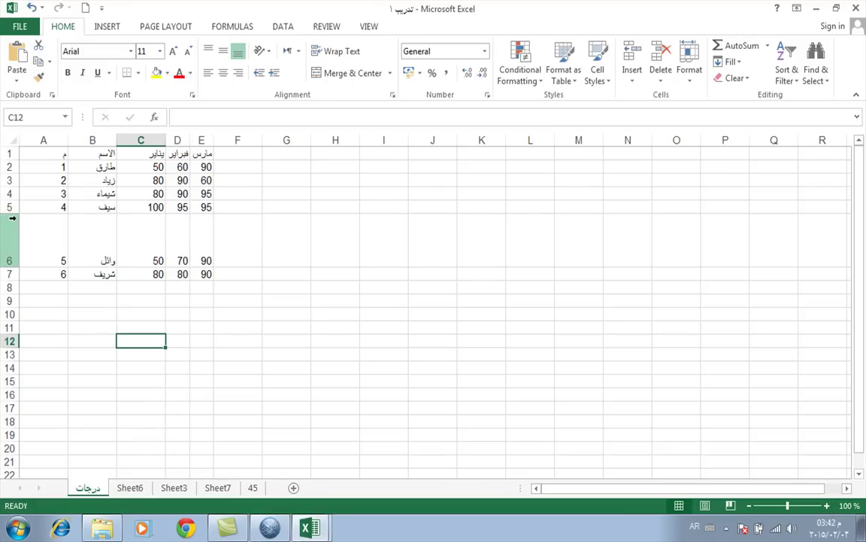
left_click_drag(16, 254, 14, 213)
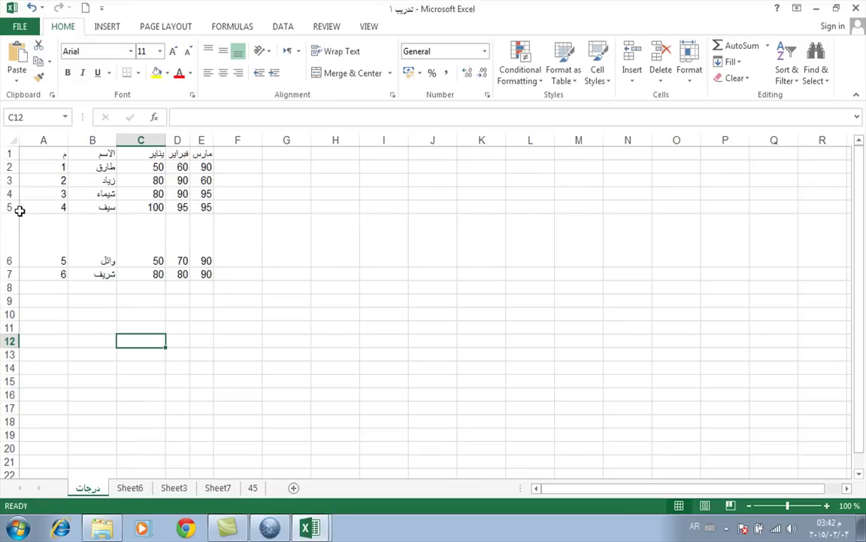
left_click_drag(14, 213, 17, 253)
double_click(16, 267)
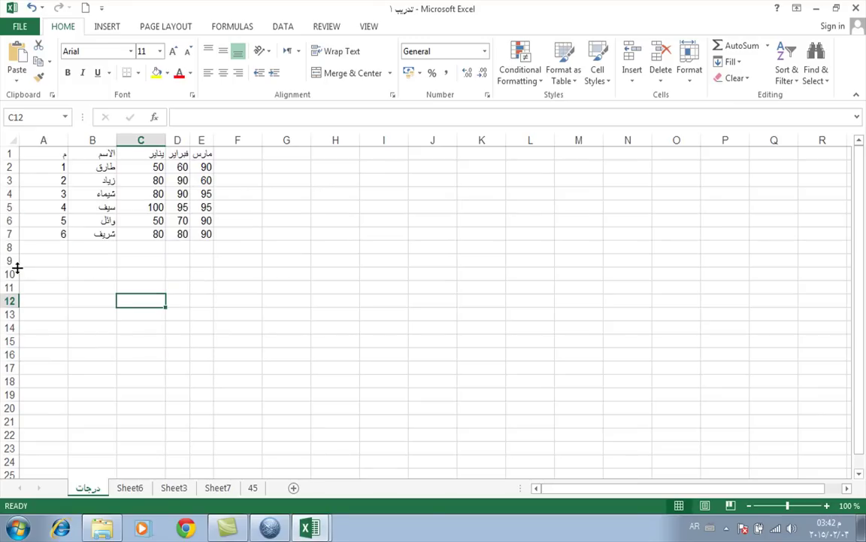
Drag row 6's bottom border down to about 95 pixels (71.25 points).
left_click(22, 223)
left_click_drag(20, 225, 23, 285)
left_click(91, 274)
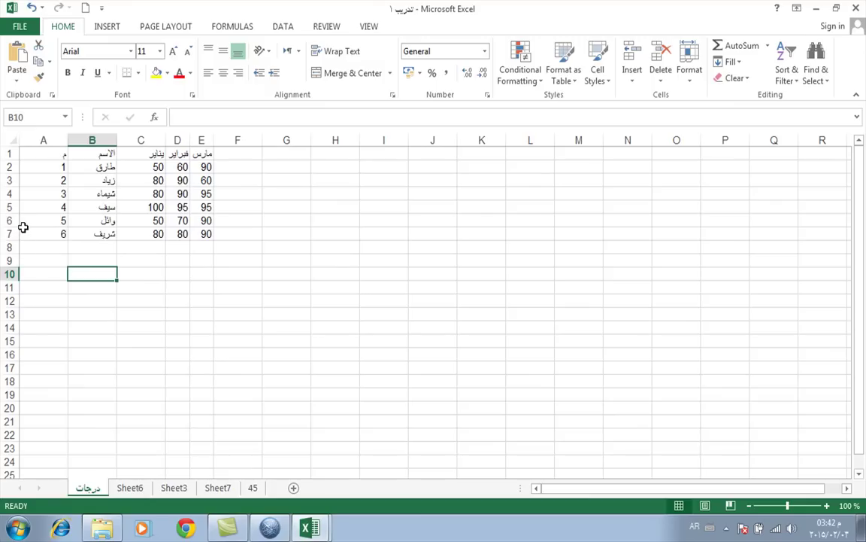
left_click_drag(10, 226, 10, 280)
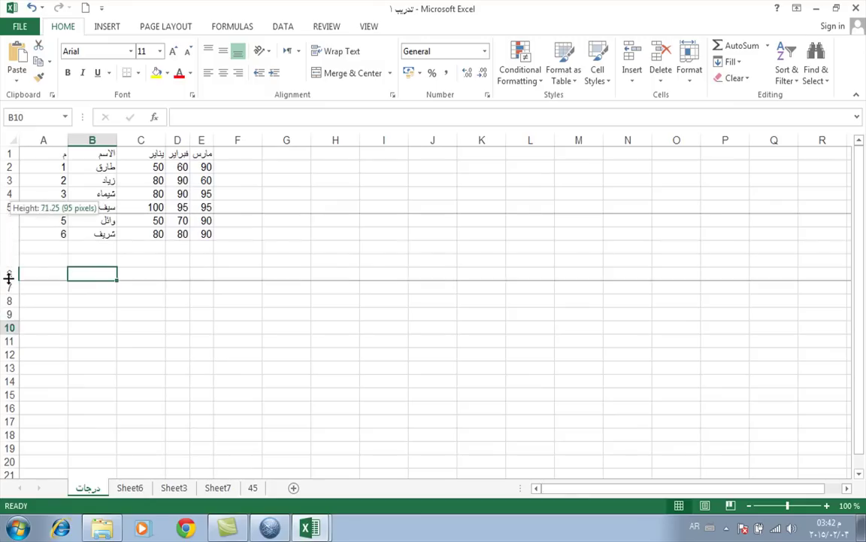
left_click(9, 248)
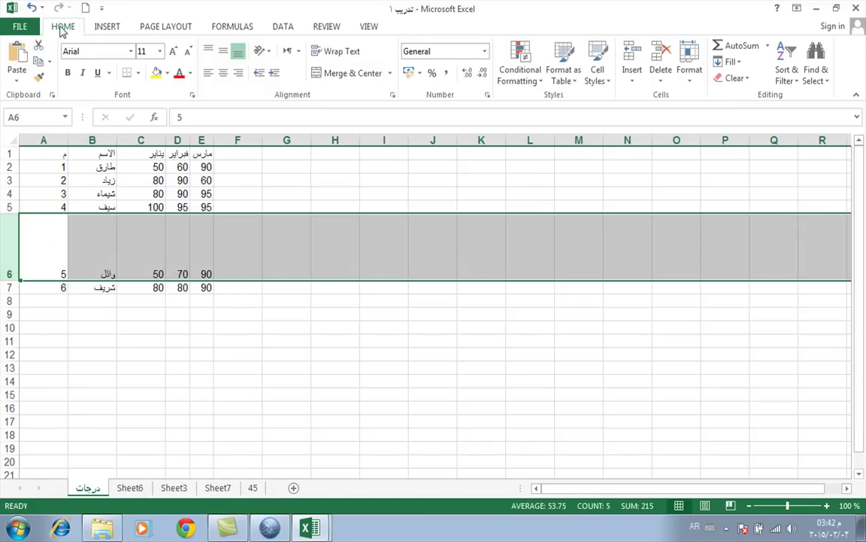
Apply AutoFit Row Height to the selected row 6 from the Home Format menu.
left_click(690, 83)
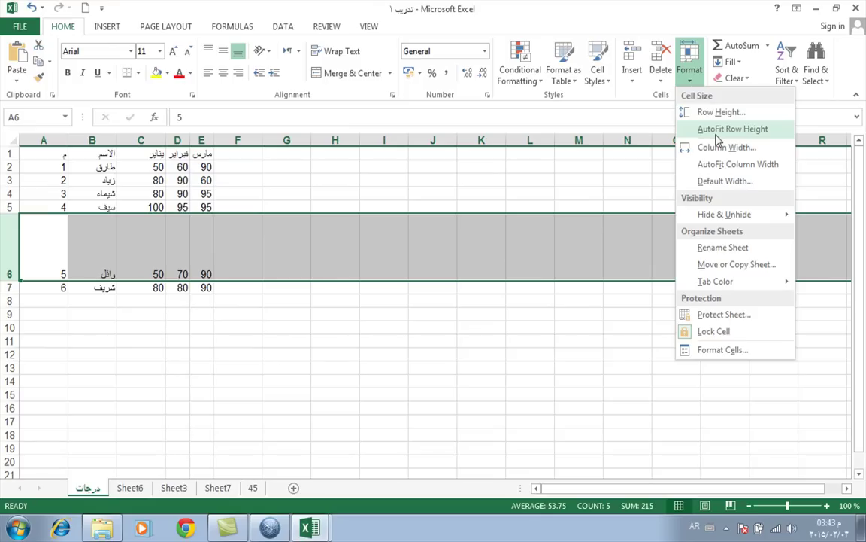
left_click(717, 134)
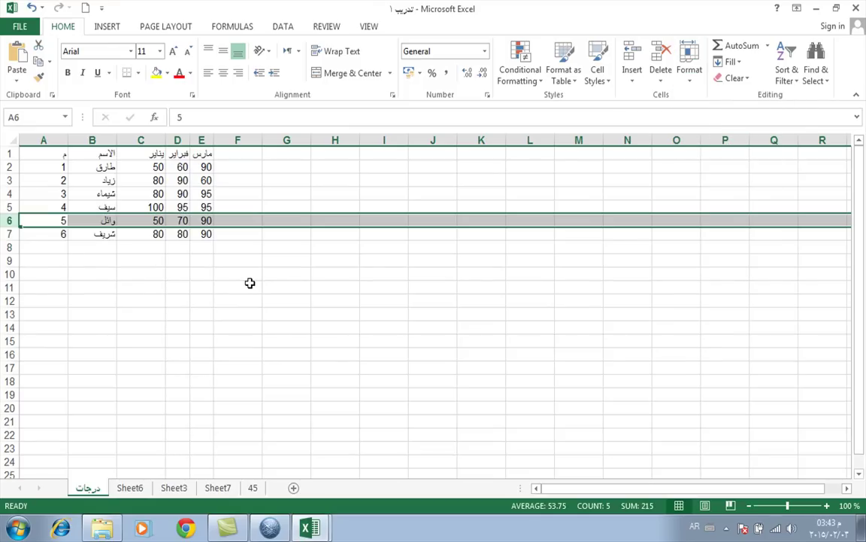
left_click(176, 264)
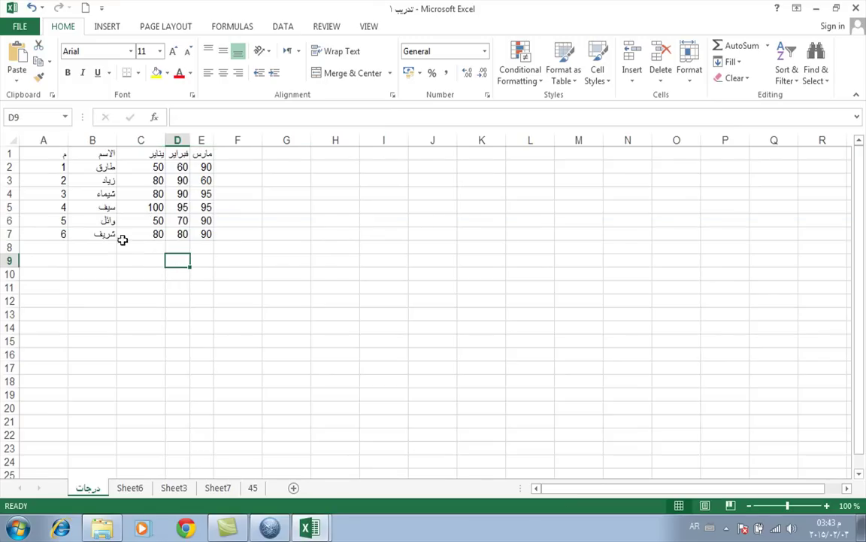
left_click(94, 235)
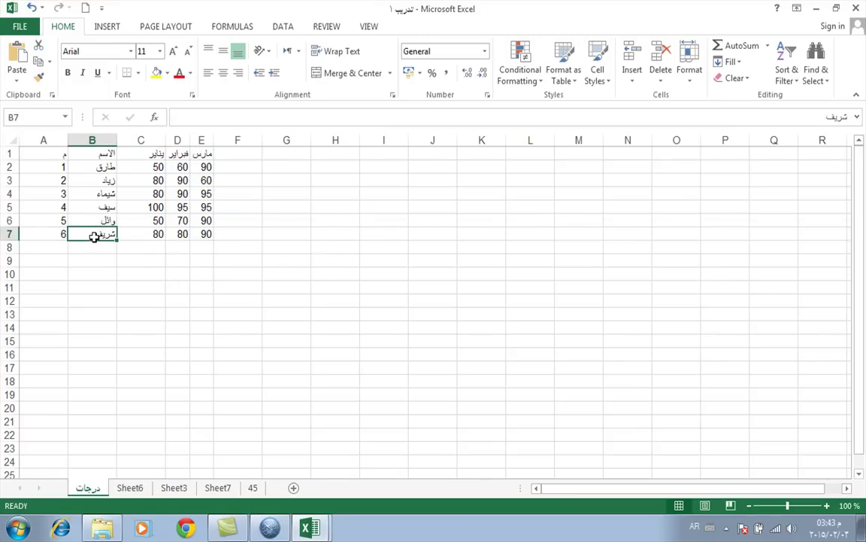
left_click(102, 219)
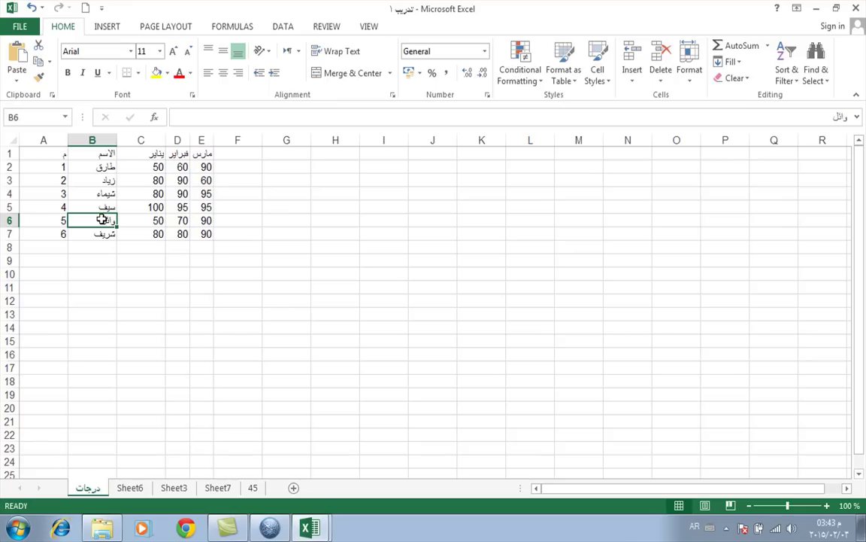
right_click(102, 220)
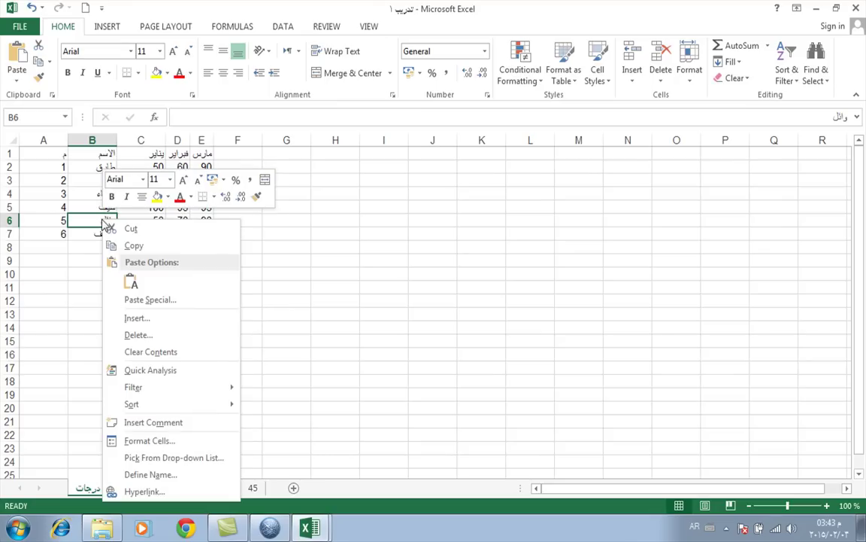
left_click(135, 317)
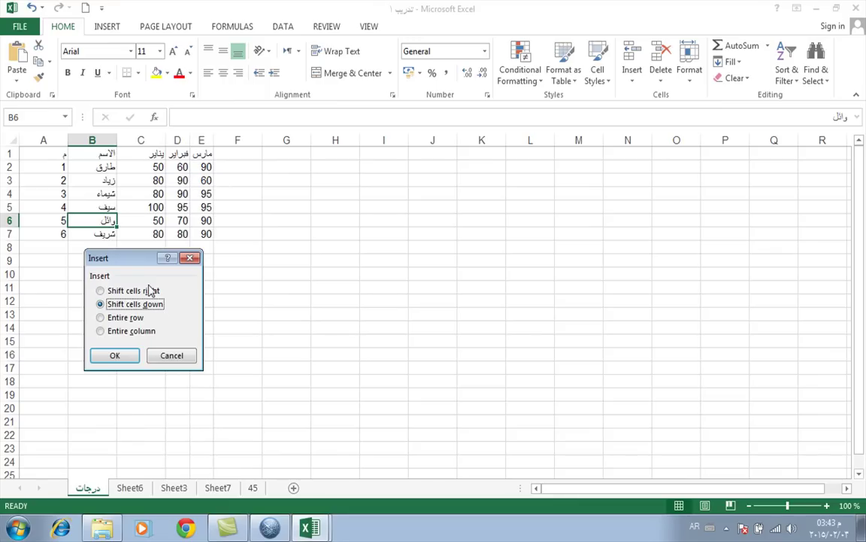
left_click(115, 355)
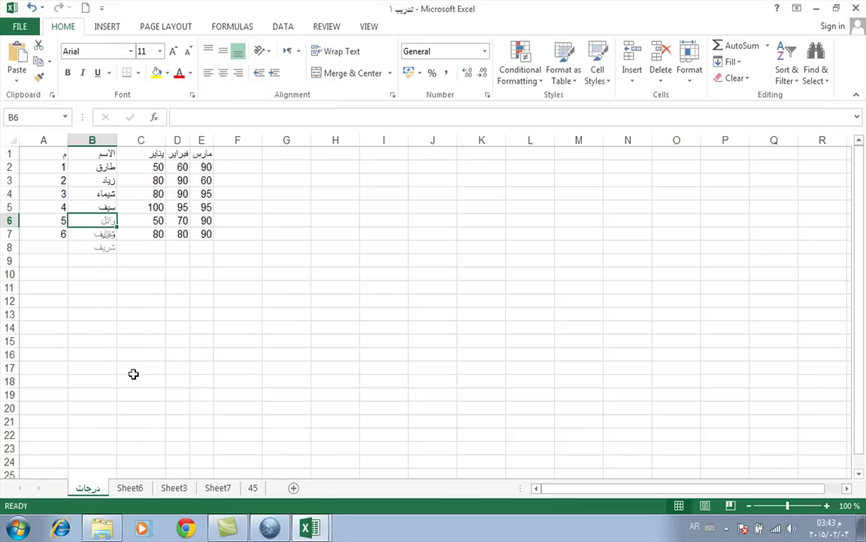
key("ctrl+z")
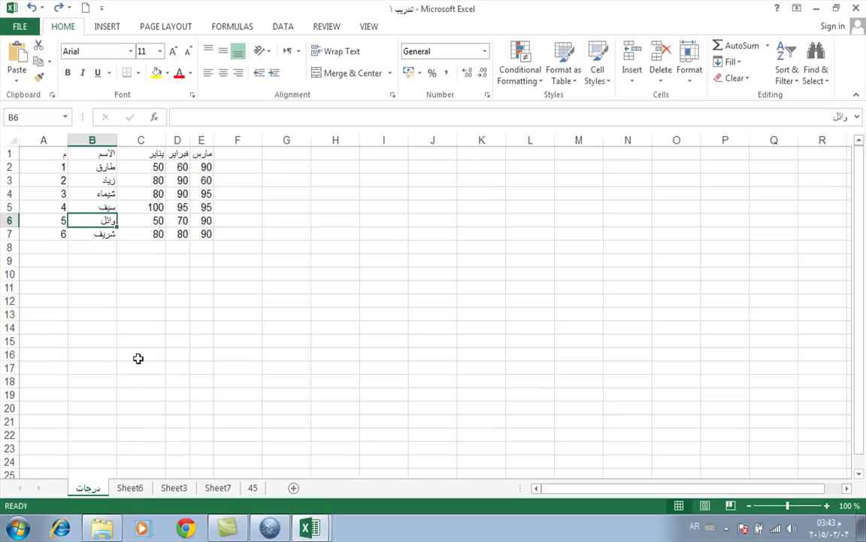
right_click(110, 220)
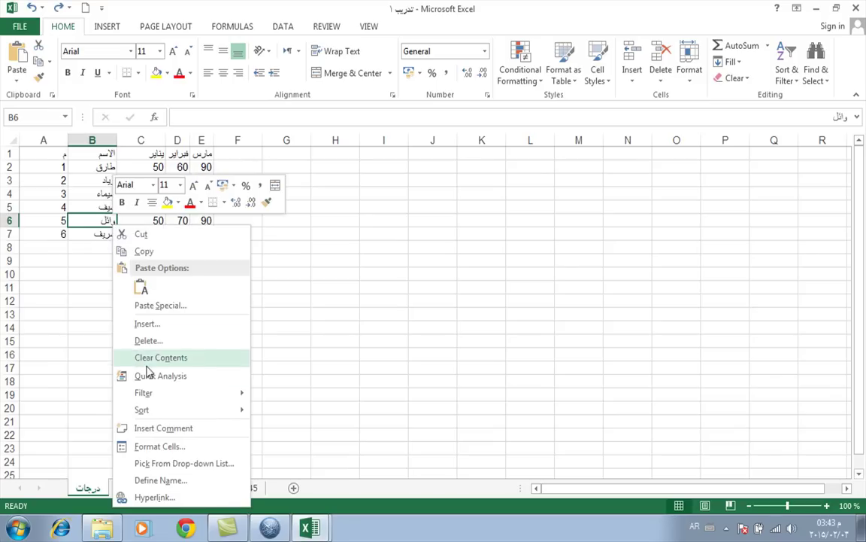
left_click(139, 324)
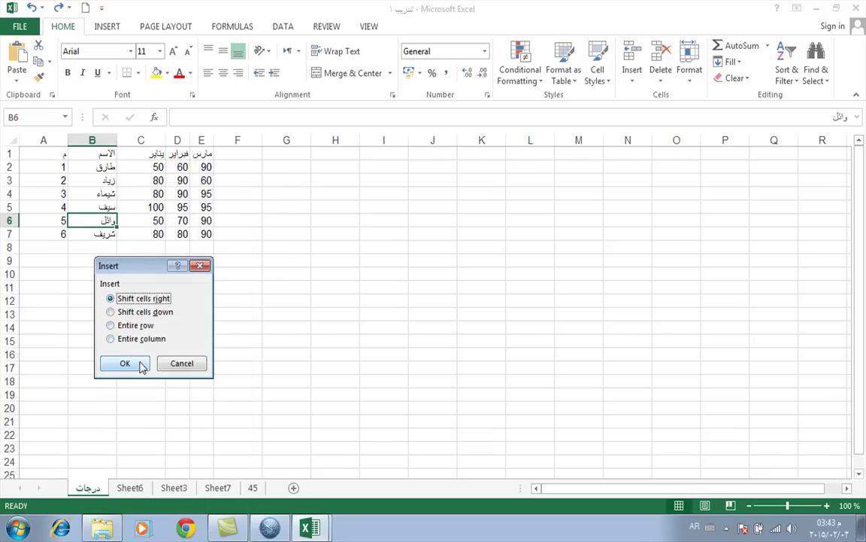
left_click(137, 364)
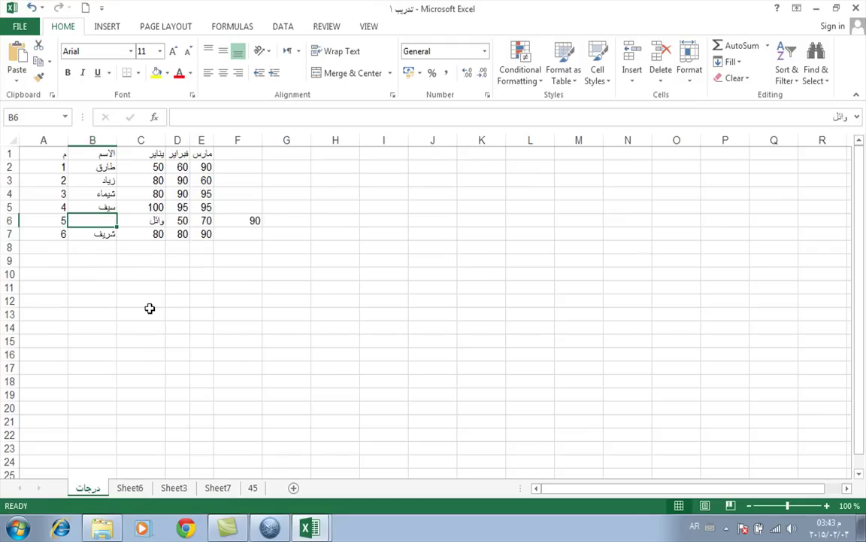
key("ctrl+z")
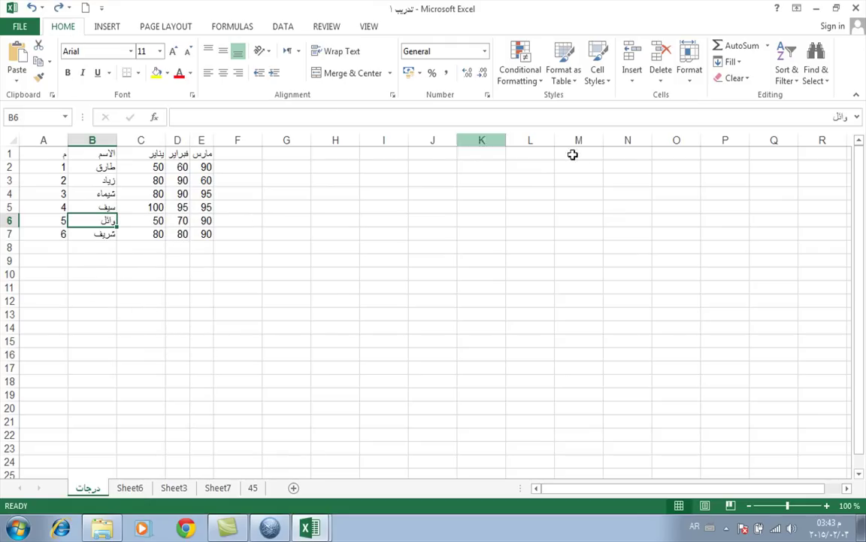
left_click(633, 82)
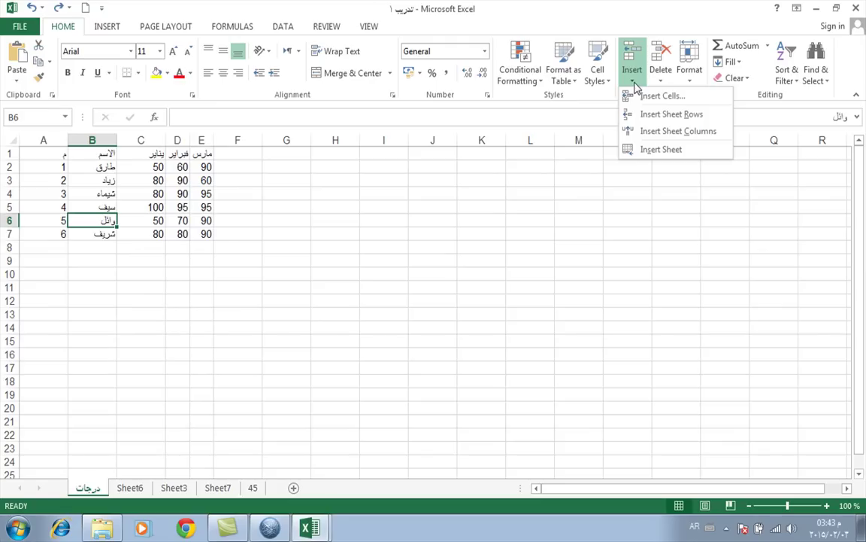
left_click(638, 96)
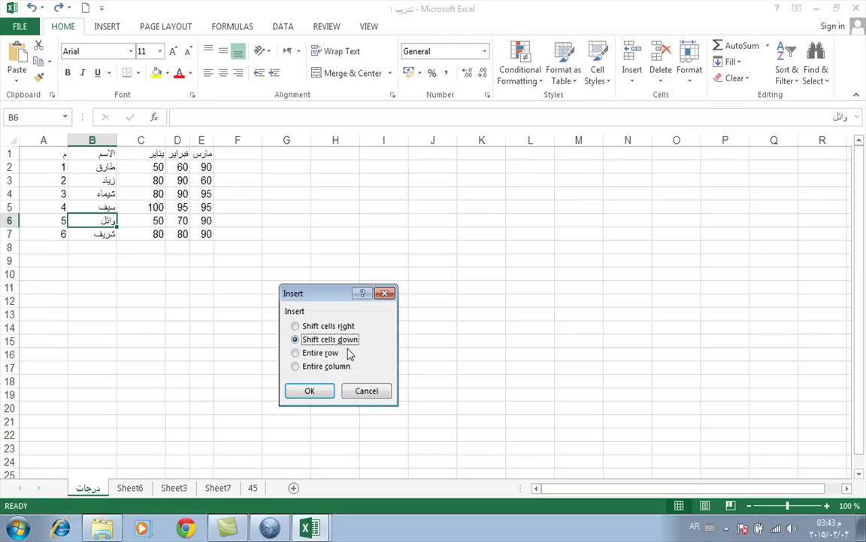
left_click(324, 327)
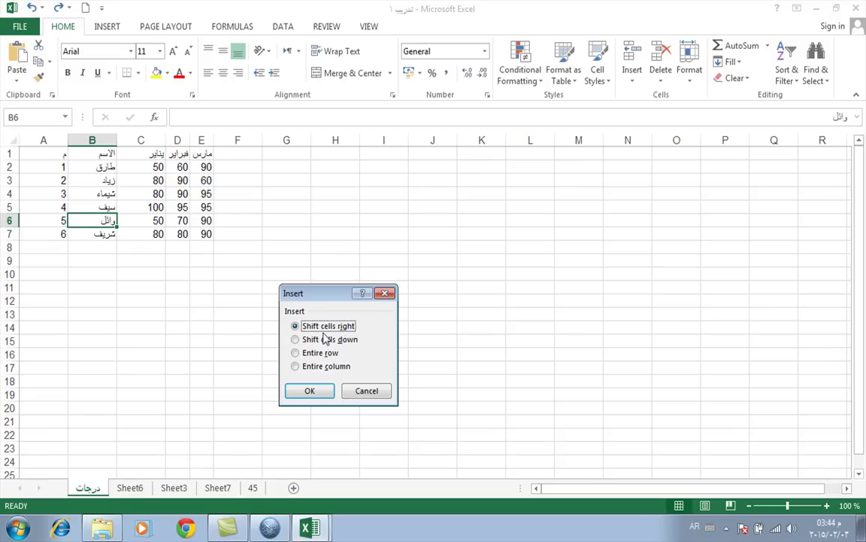
left_click(328, 340)
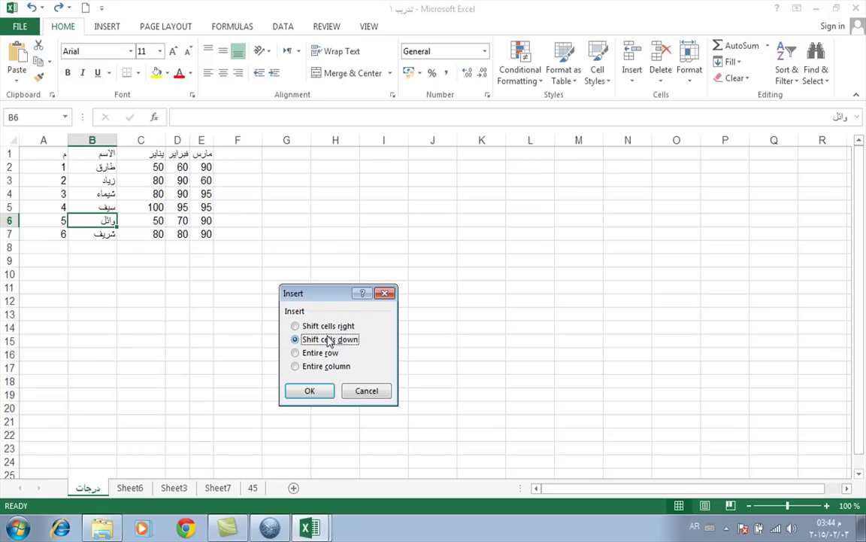
left_click(323, 353)
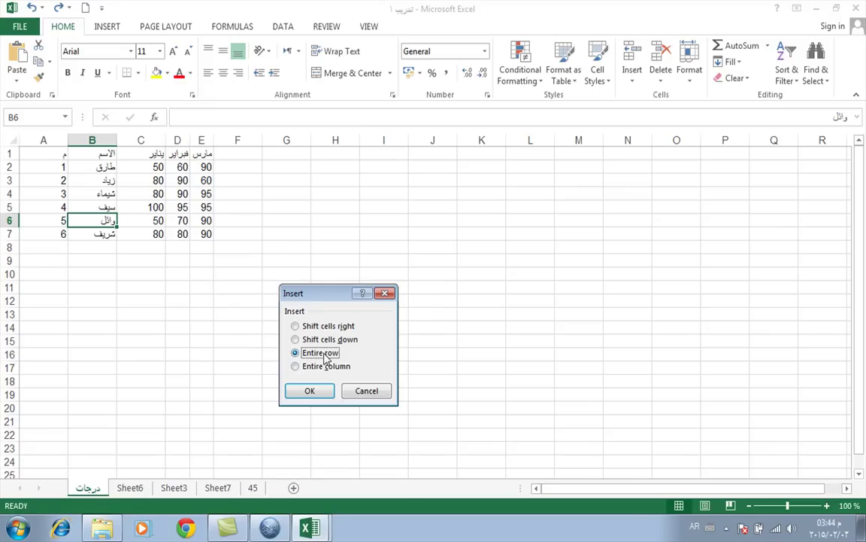
left_click(325, 367)
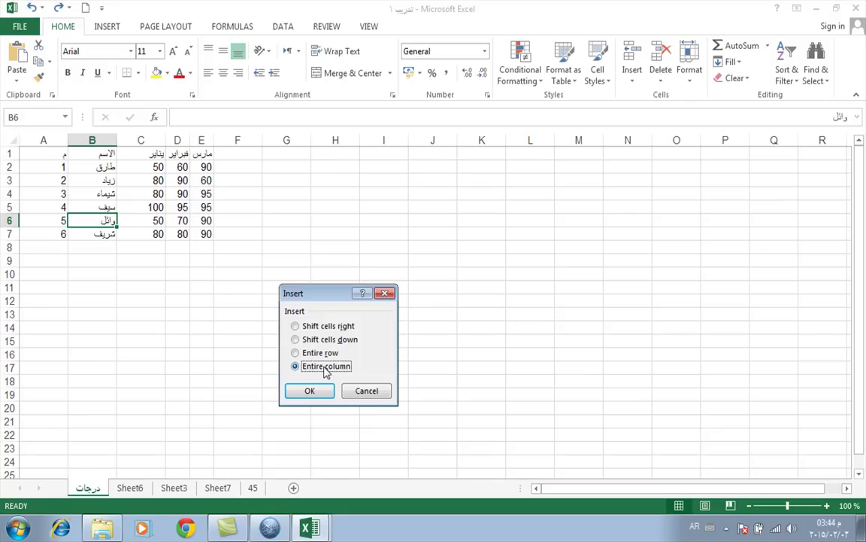
left_click(379, 395)
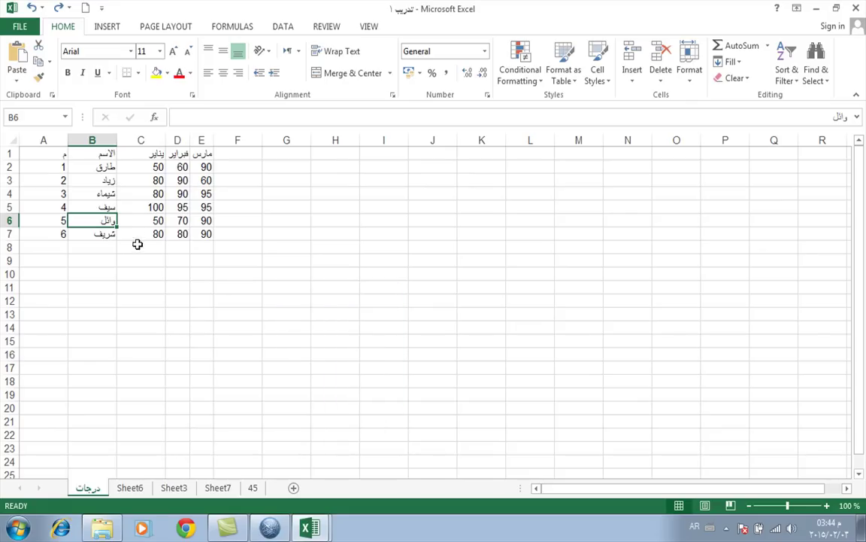
Try each option in B6's Delete dialog (shift cells left, entire row, entire column), then cancel.
right_click(101, 220)
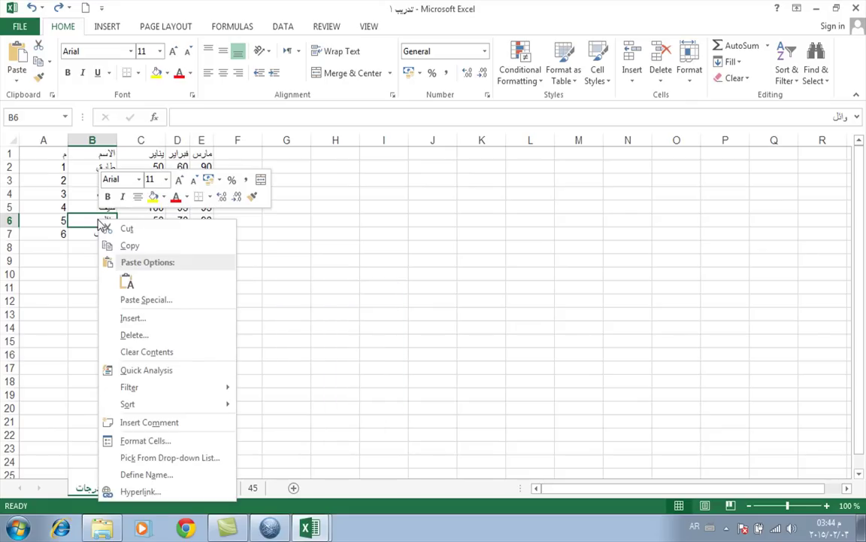
left_click(134, 335)
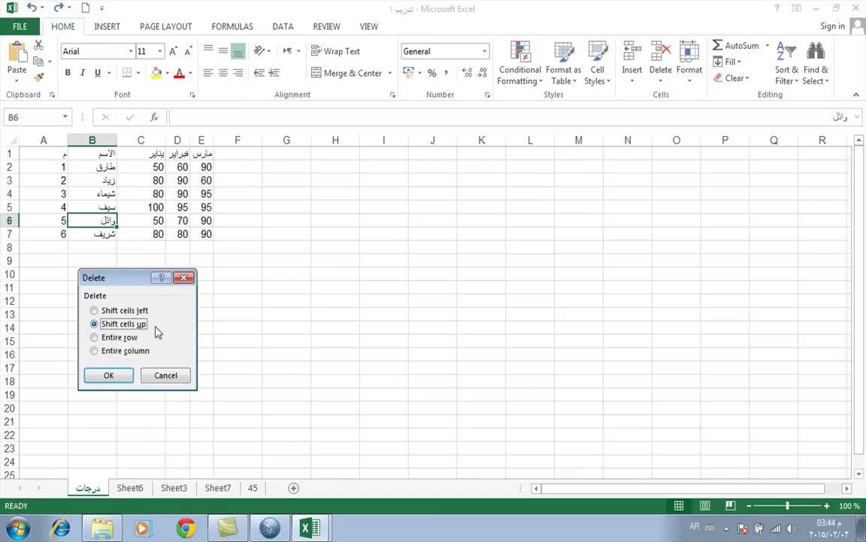
left_click(143, 312)
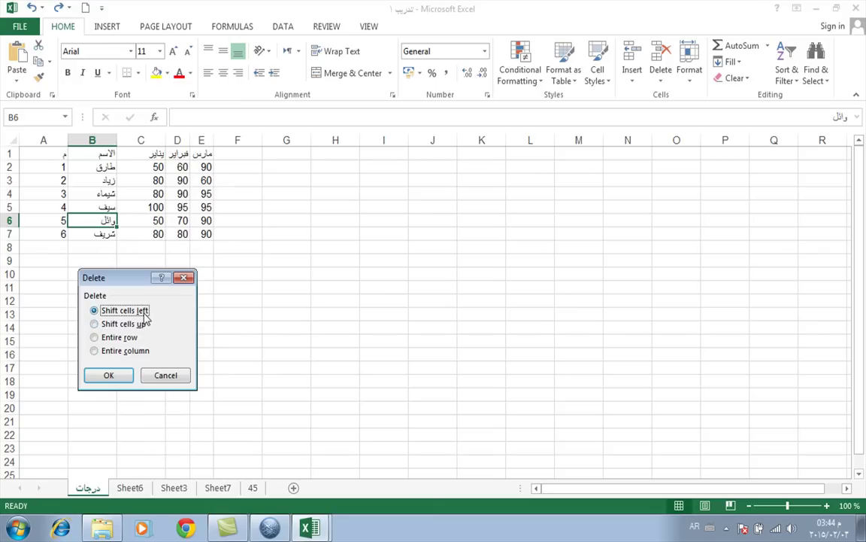
left_click(122, 339)
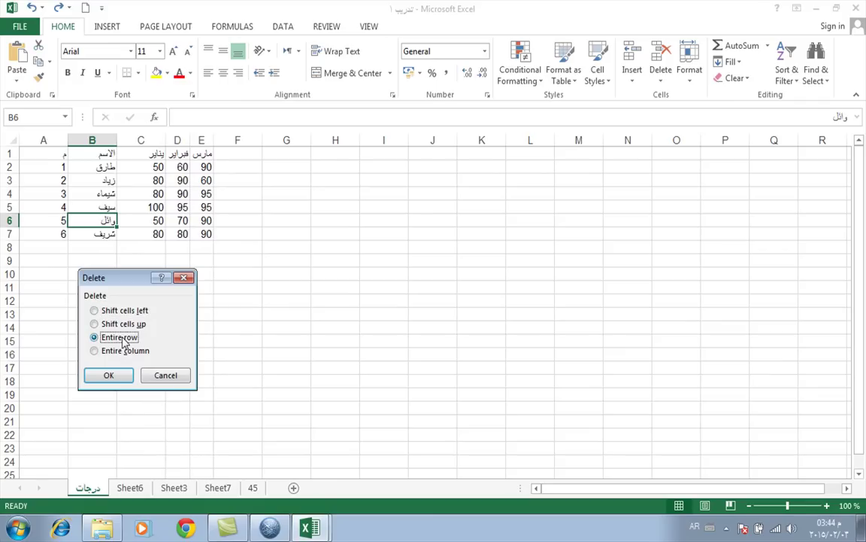
left_click(128, 352)
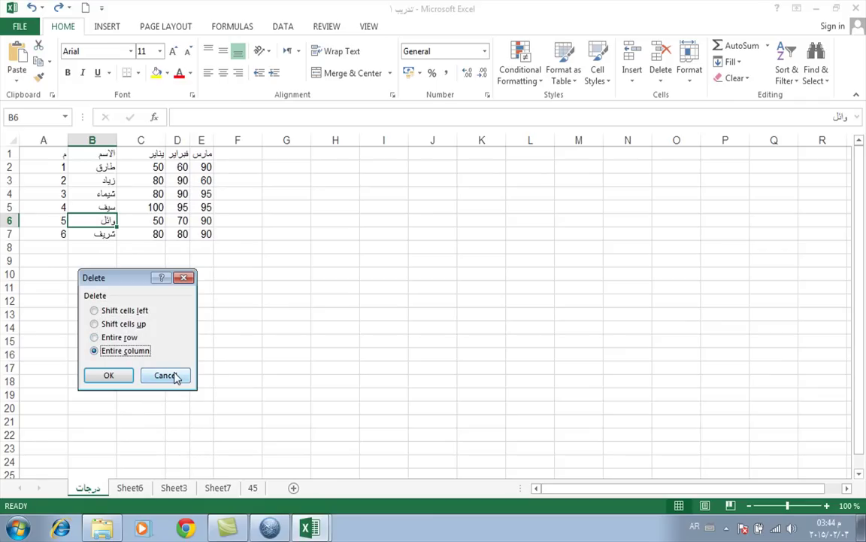
left_click(175, 376)
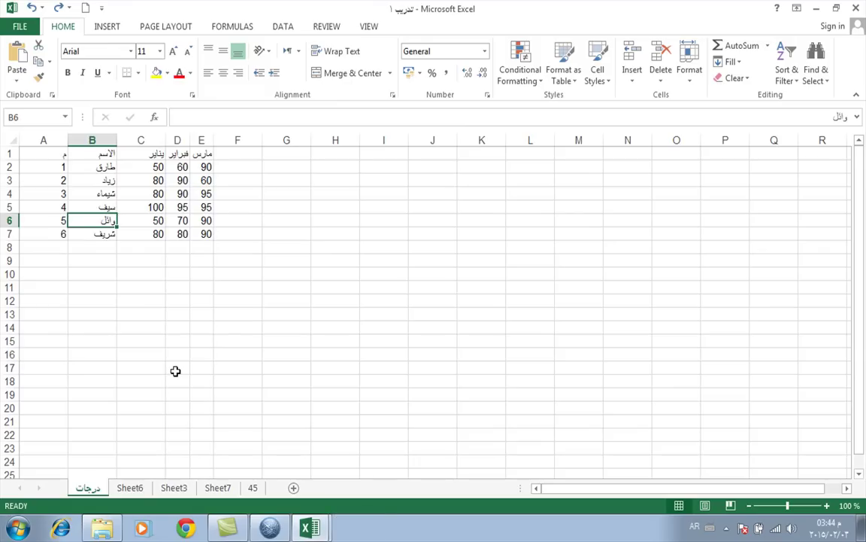
Switch input to English and enter 'feb' in cell H2.
left_click(174, 372)
left_click(469, 284)
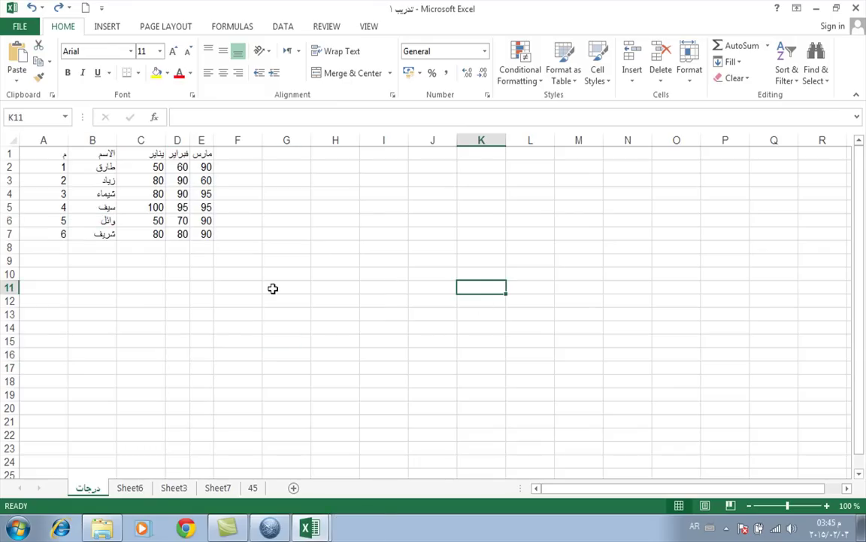
left_click(336, 172)
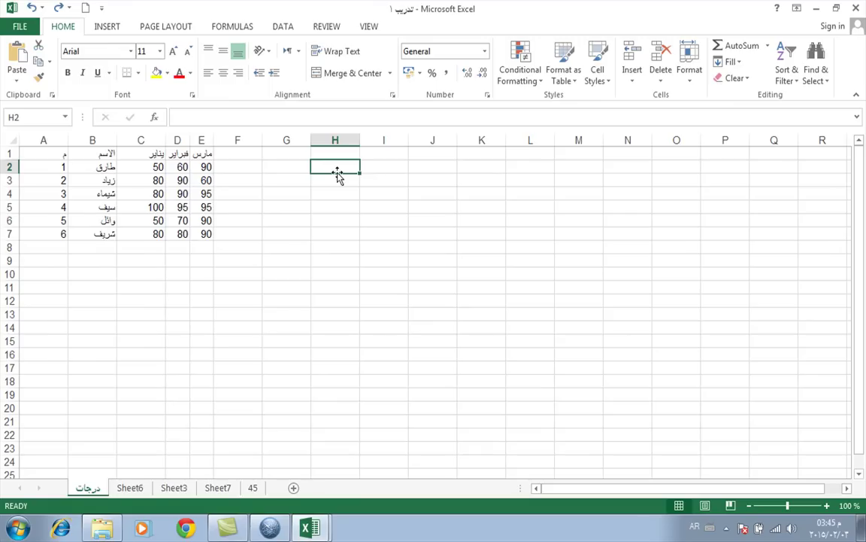
key("alt+shift")
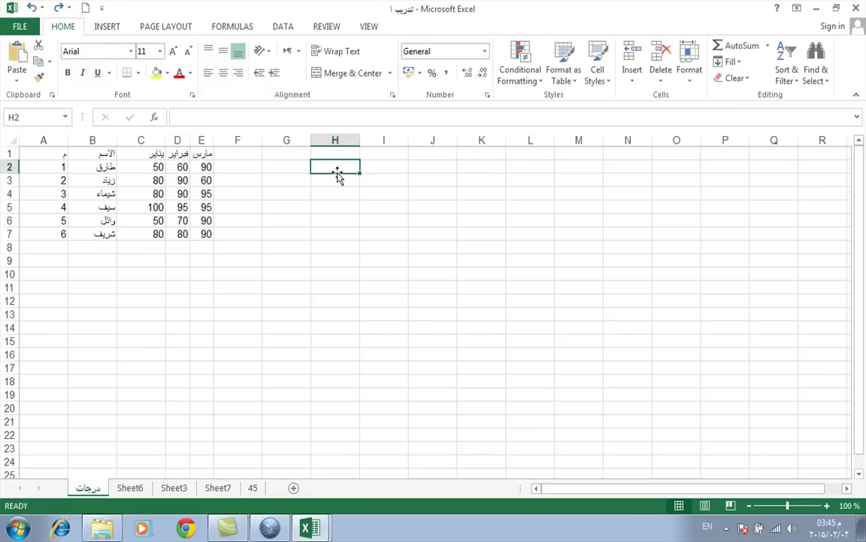
type("feb")
key("Return")
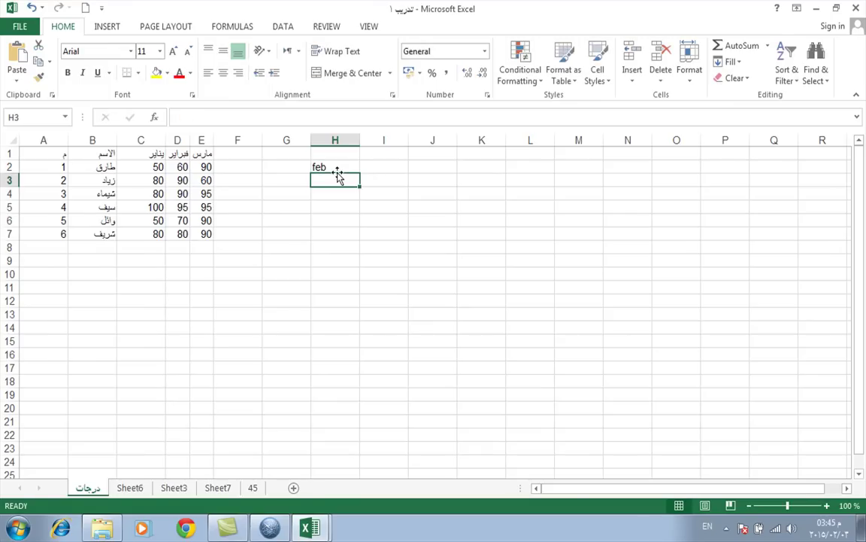
Autofill the month series from feb in H2 down to H18.
left_click(333, 166)
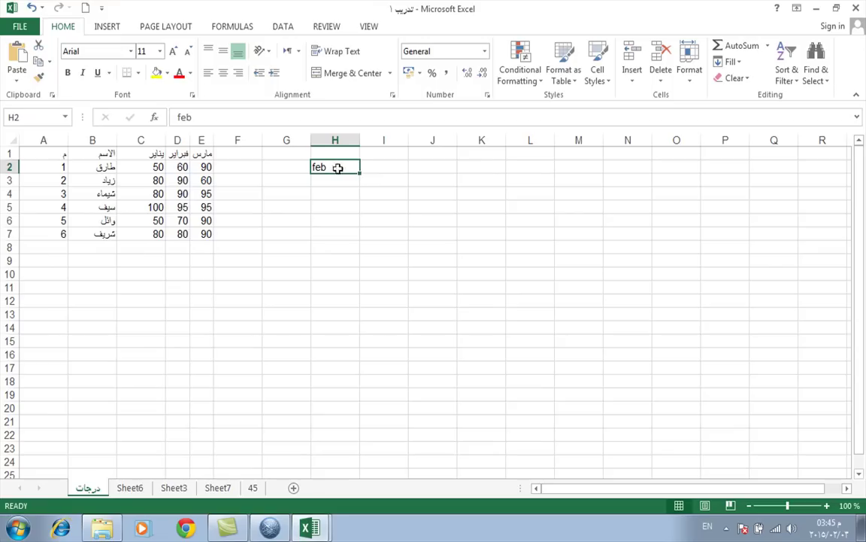
left_click_drag(359, 173, 340, 382)
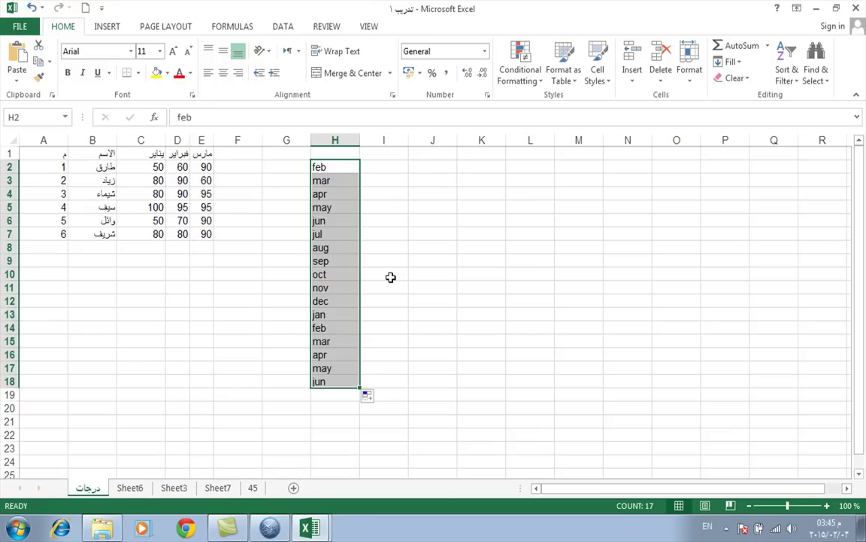
left_click(388, 256)
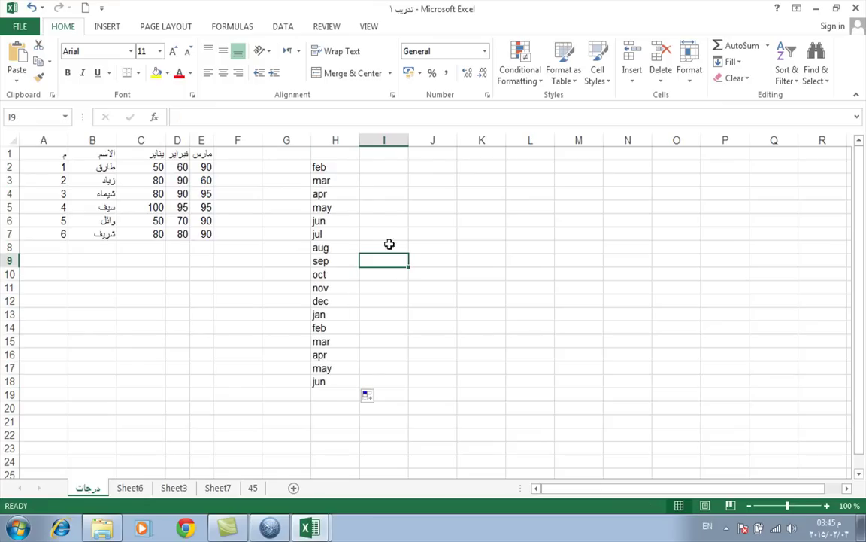
left_click(321, 170)
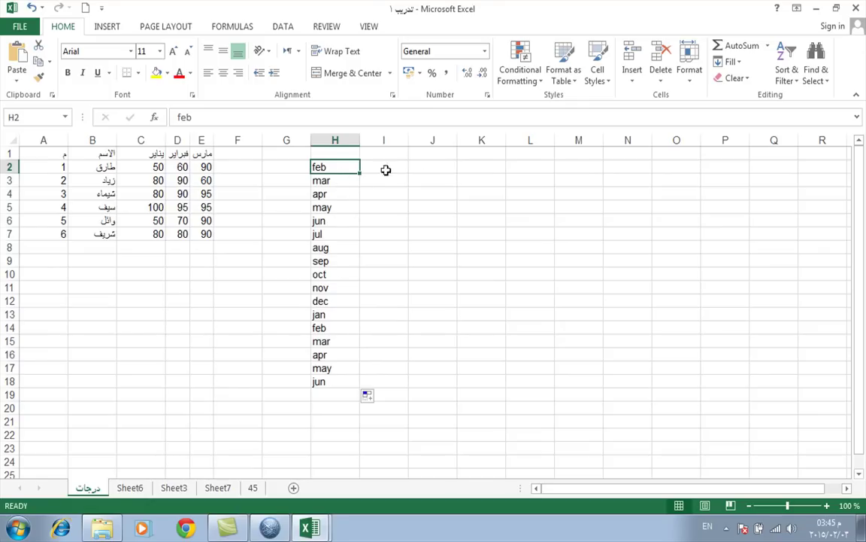
Enter 'sun' in I2 and autofill the weekday series down to I18.
left_click(384, 169)
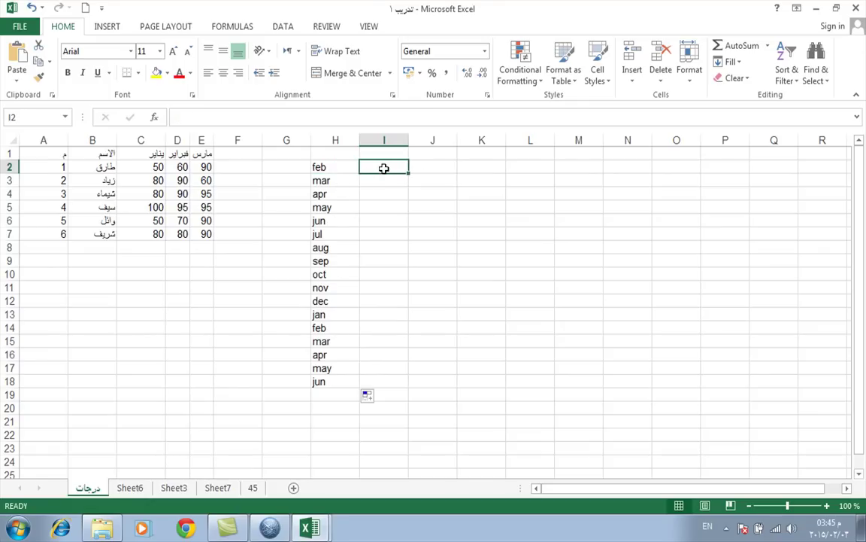
type("sun")
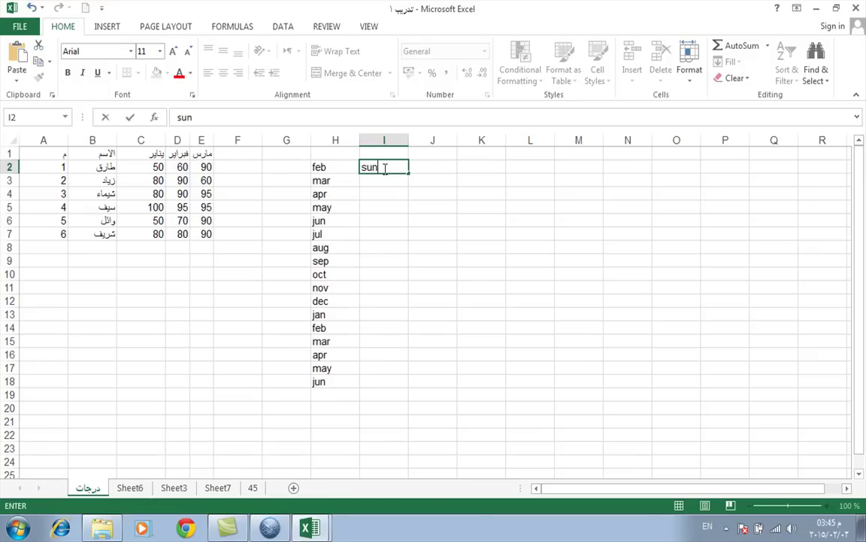
key("Return")
left_click(384, 168)
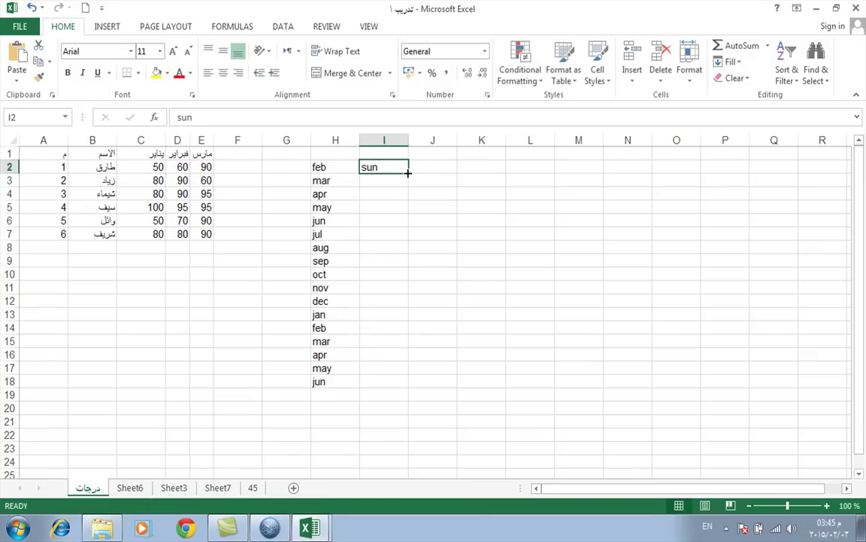
left_click_drag(407, 173, 391, 383)
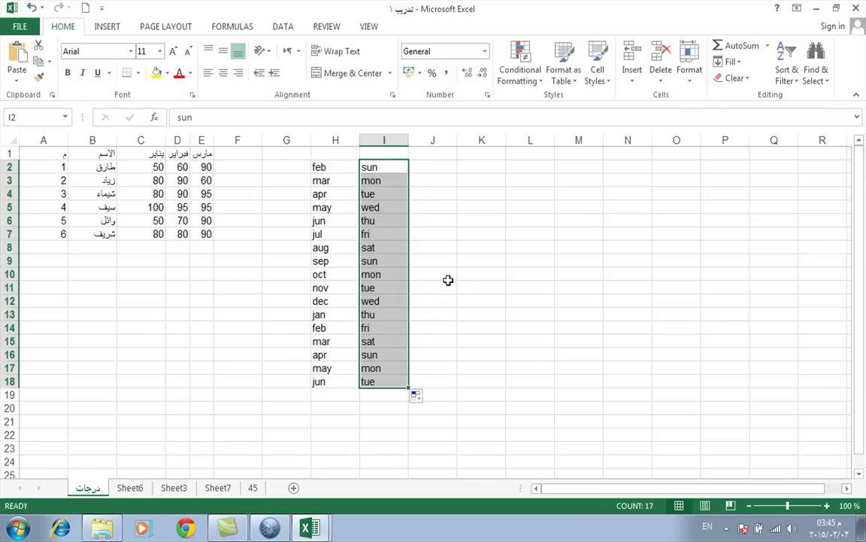
left_click(442, 275)
Type a student name in J3 and copy it down through J18.
left_click(427, 179)
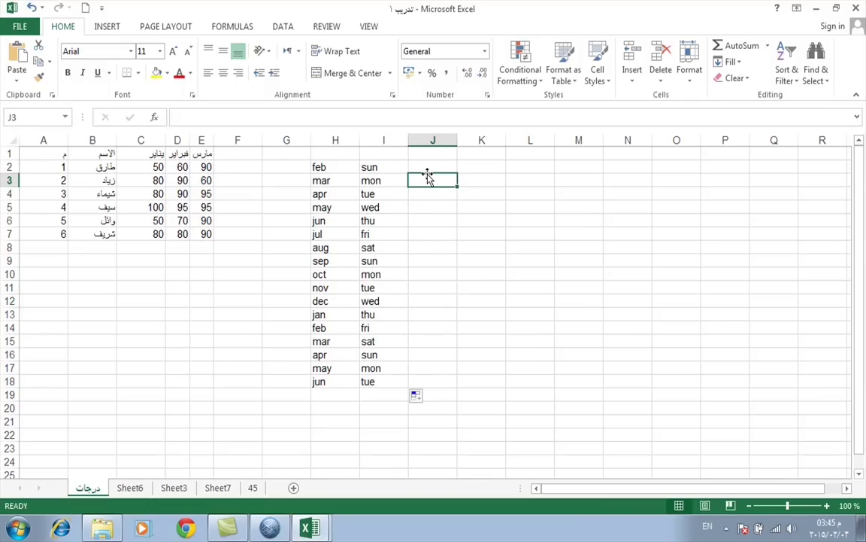
type("tare")
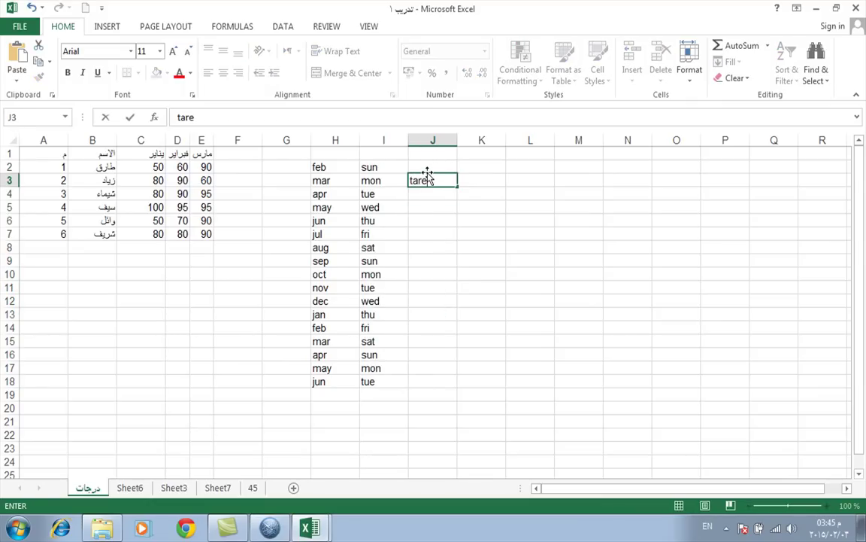
left_click(433, 221)
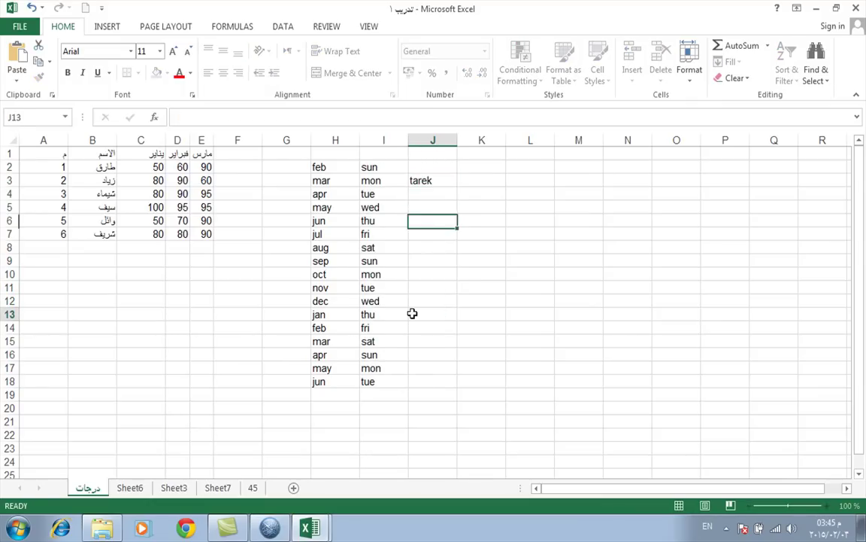
left_click(412, 313)
left_click(437, 181)
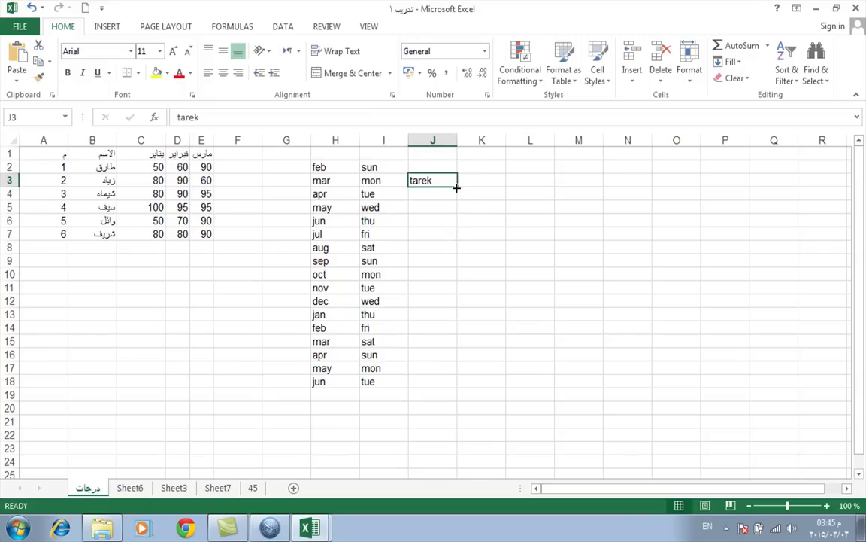
left_click_drag(456, 186, 446, 390)
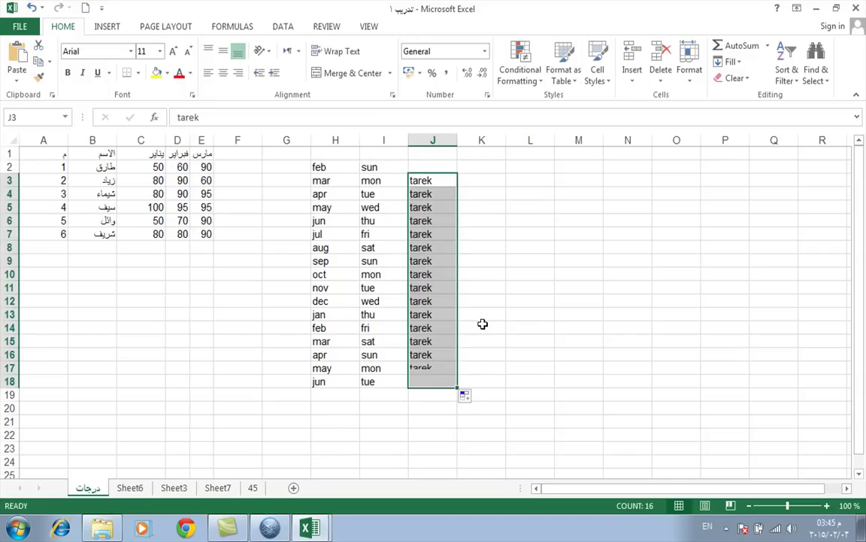
left_click(483, 322)
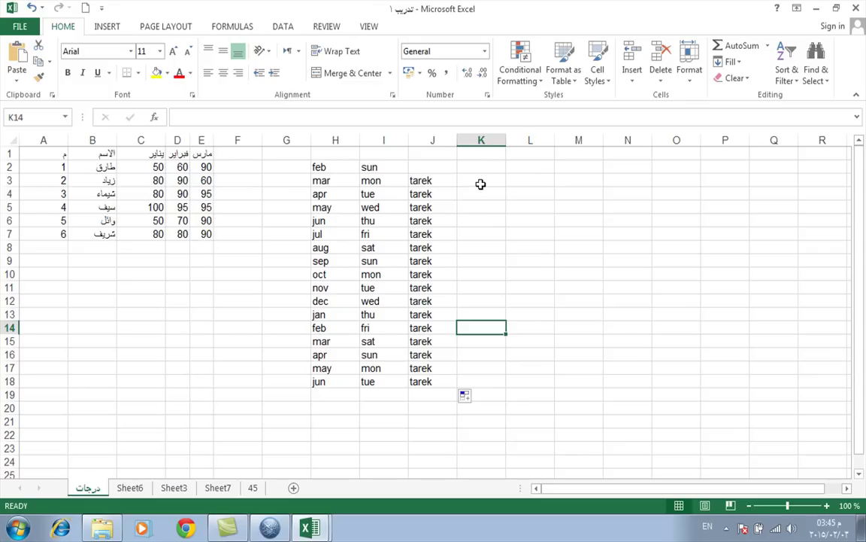
Enter 1 in K3 and copy it down to K18.
left_click(481, 183)
type("1")
key("Return")
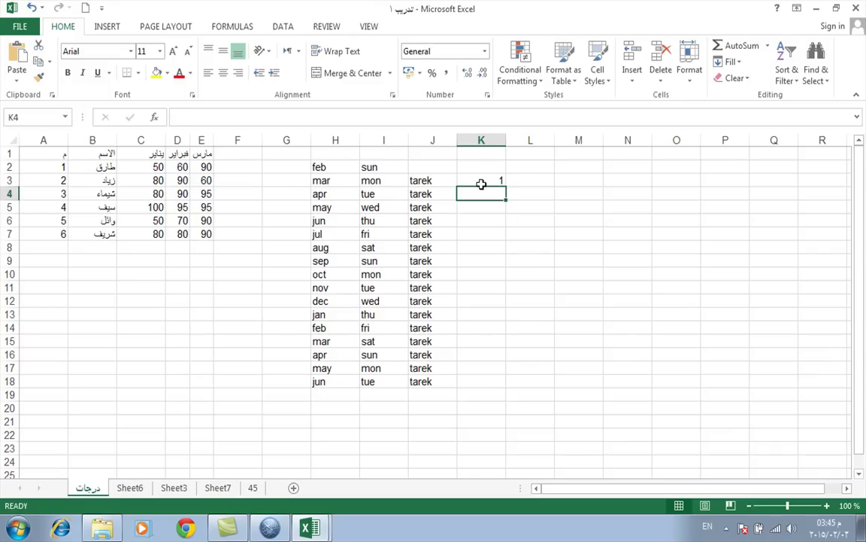
left_click(482, 182)
left_click_drag(507, 187, 487, 386)
left_click(570, 255)
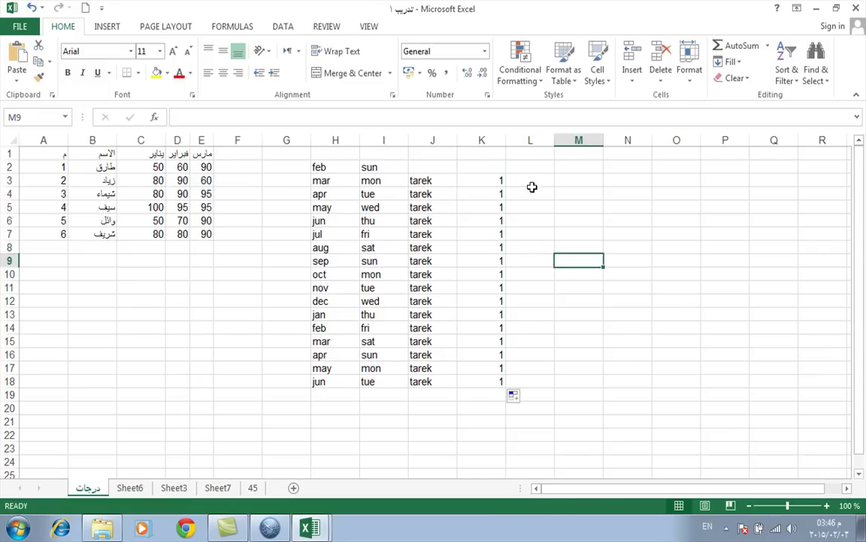
Enter 1 and 2 in column M and extend them into a 1–14 series in M7:M20.
left_click(531, 179)
type("1")
key("Return")
type("2")
key("Return")
left_click_drag(532, 180, 601, 412)
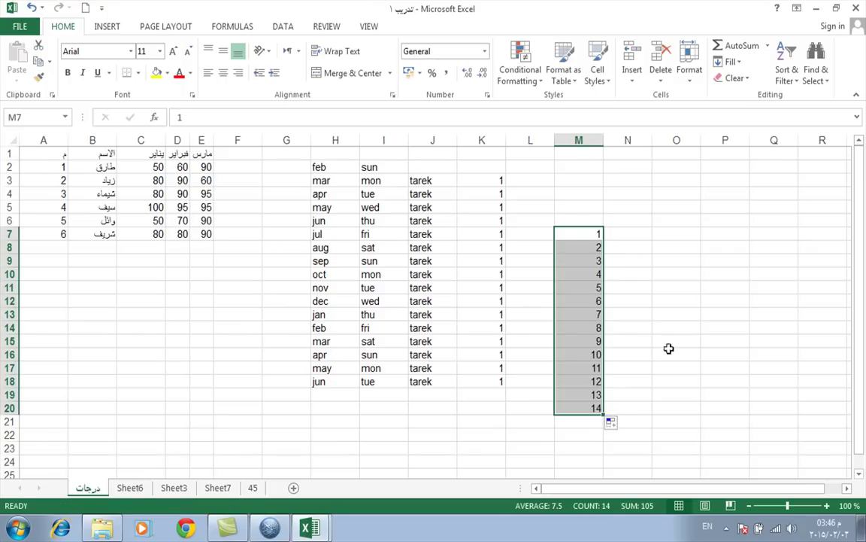
left_click(256, 355)
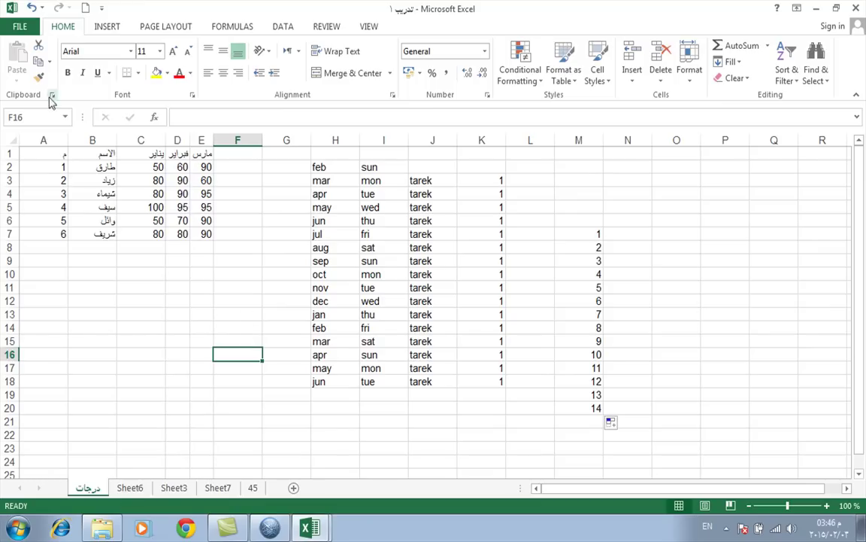
Go to File > Options > Advanced and open Edit Custom Lists.
left_click(21, 27)
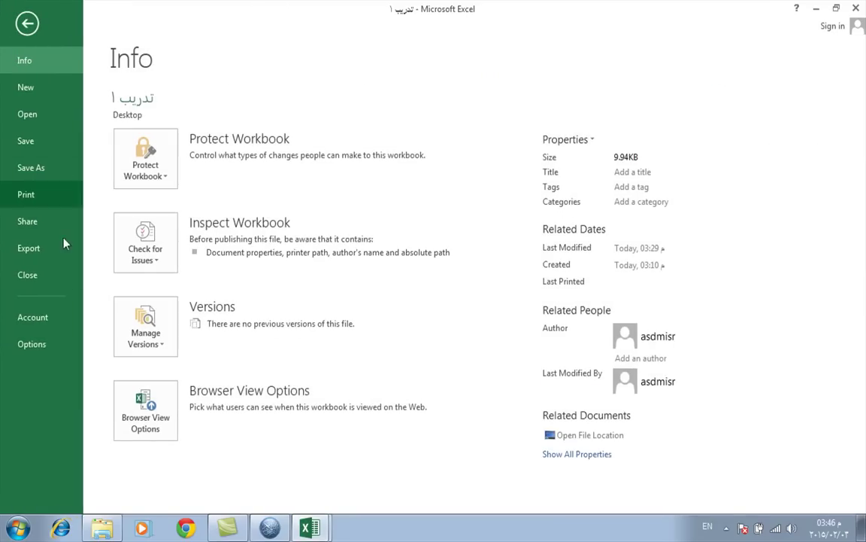
left_click(34, 345)
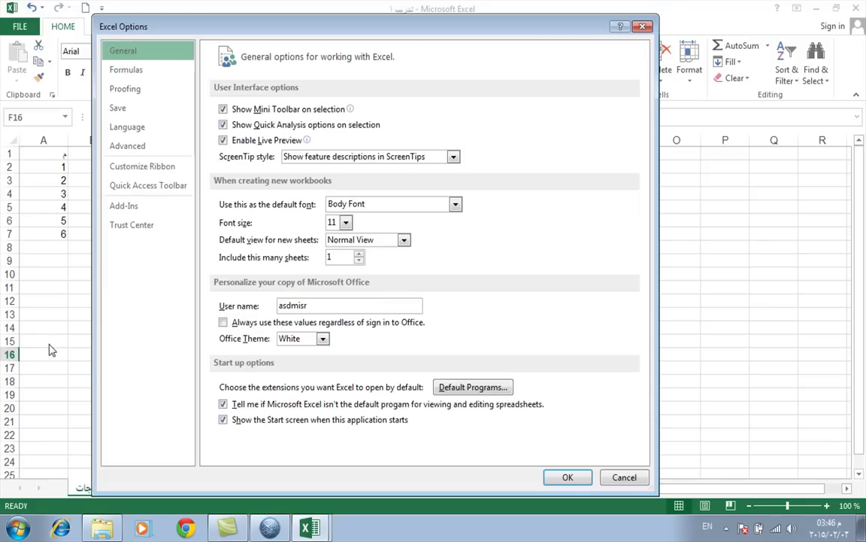
left_click(133, 147)
scroll(551, 392, "down", 10)
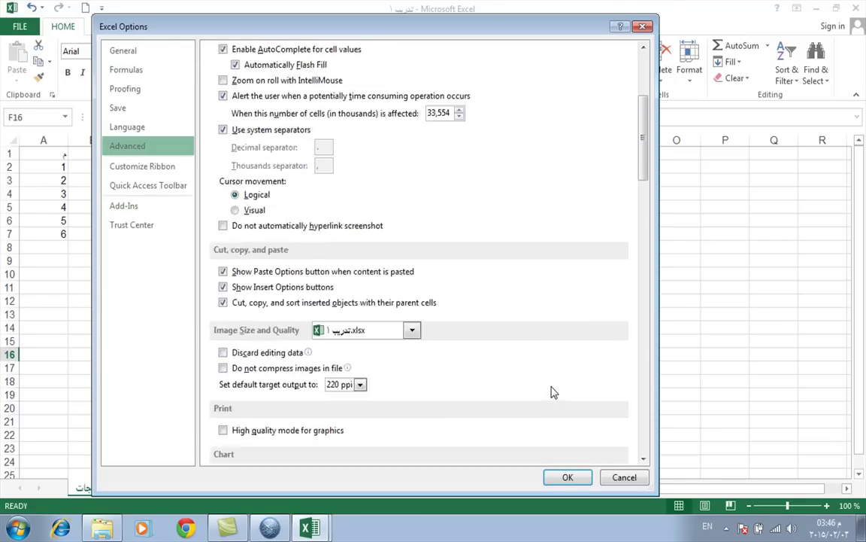
scroll(551, 393, "down", 3)
scroll(547, 380, "down", 3)
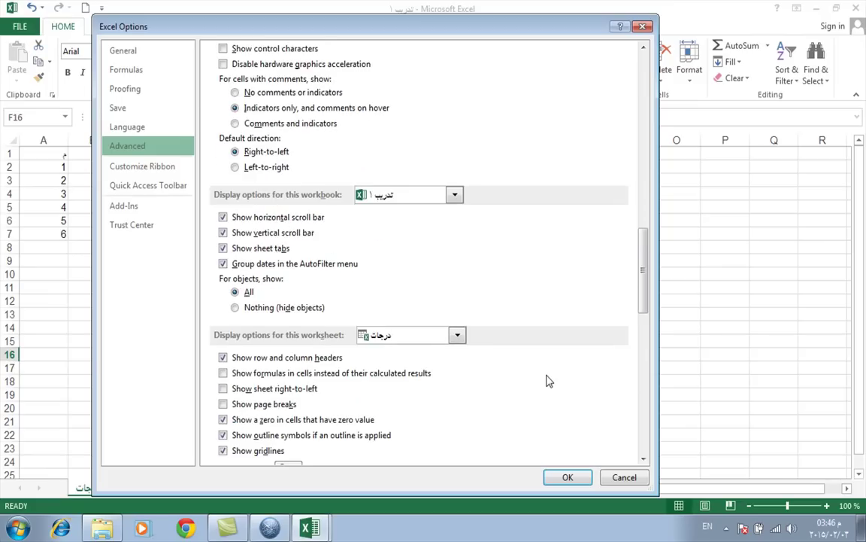
scroll(546, 378, "down", 3)
scroll(549, 381, "down", 2)
scroll(548, 381, "down", 3)
scroll(548, 381, "down", 3)
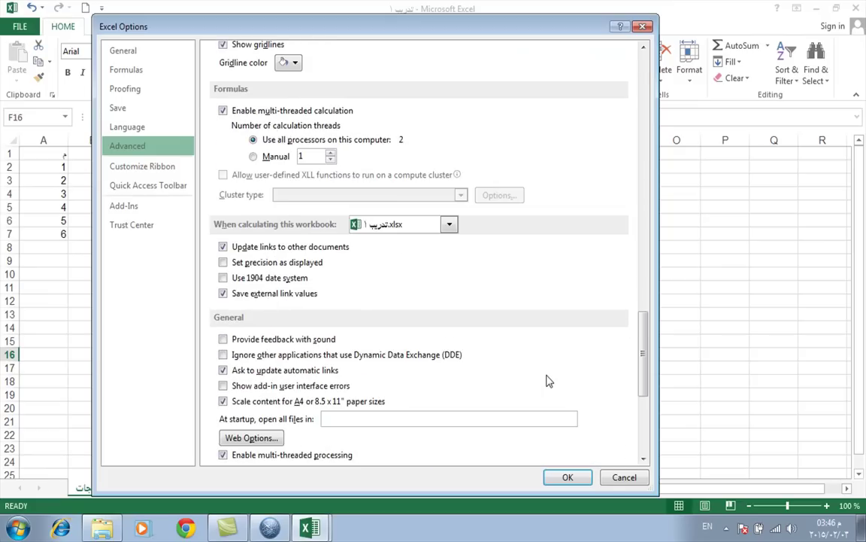
scroll(548, 382, "down", 7)
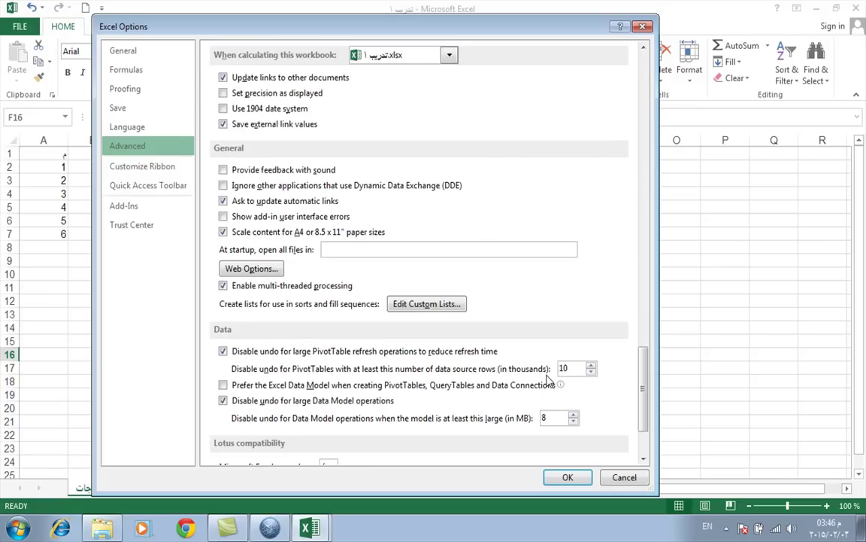
left_click(427, 307)
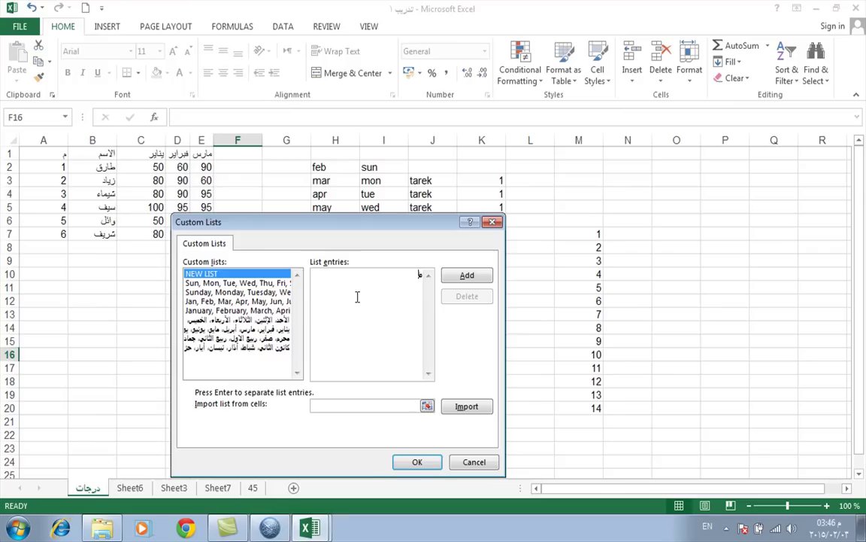
Enter the Arabic student names one per line and add them as a new custom list.
key("alt+shift")
type("طارق")
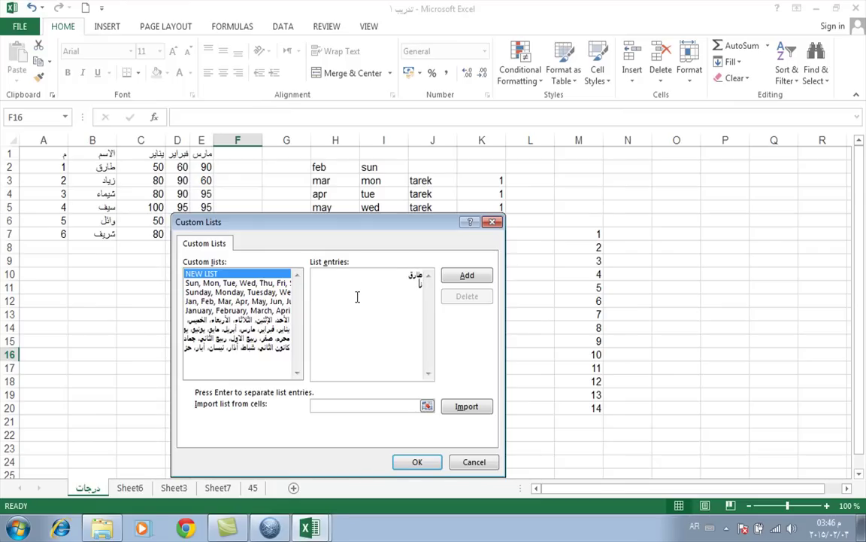
type("ياد")
key("Return")
type("شيماء سي")
type("ف")
left_click(475, 278)
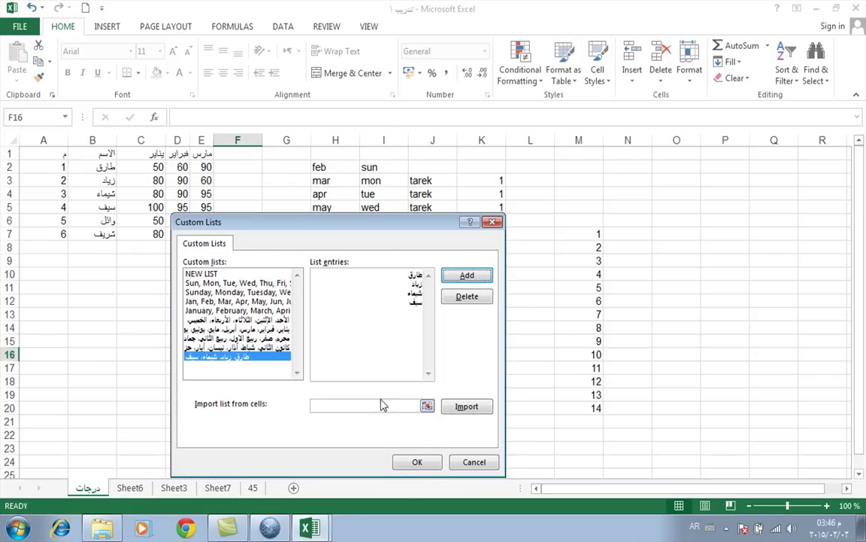
left_click(422, 461)
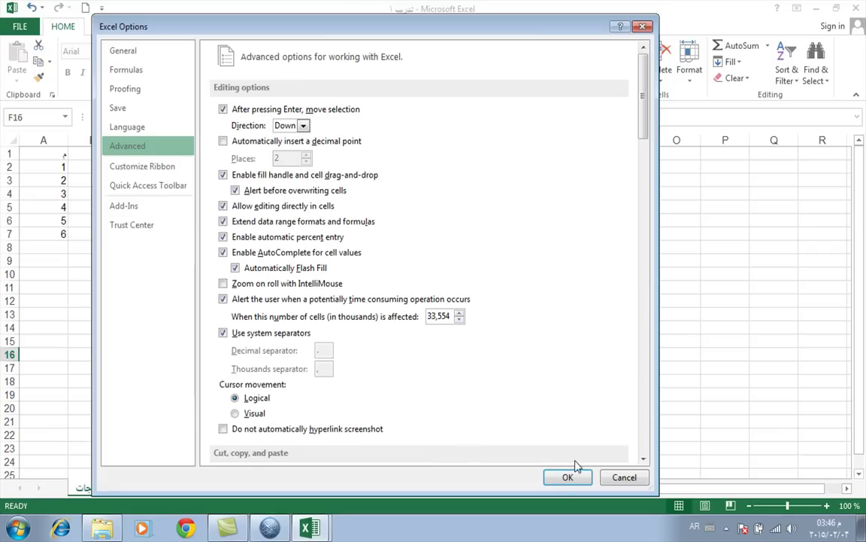
Close Options, enter the list's first student name in O2, and autofill it down to O19.
left_click(565, 483)
left_click(667, 171)
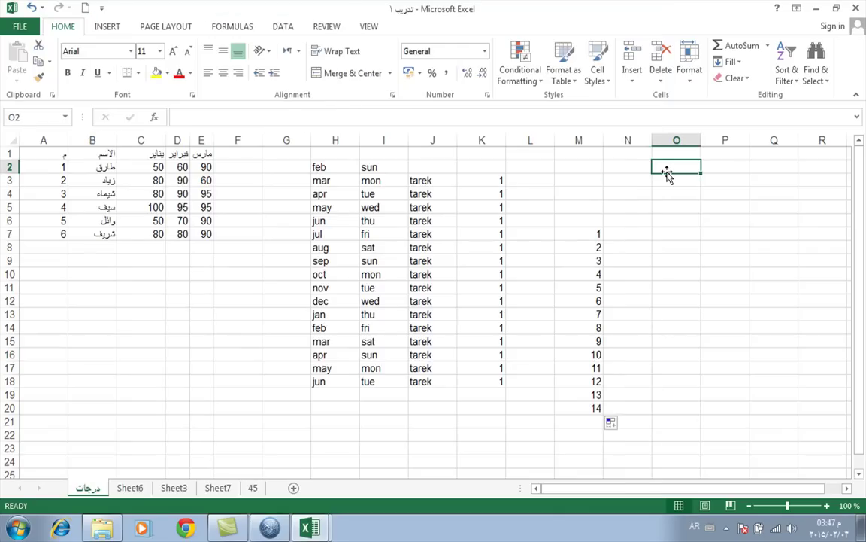
type("طارق")
key("Return")
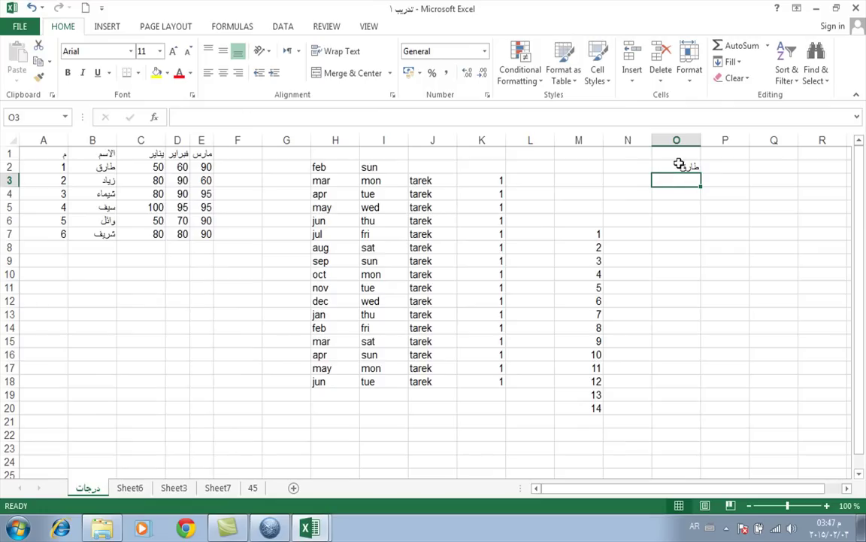
left_click(675, 166)
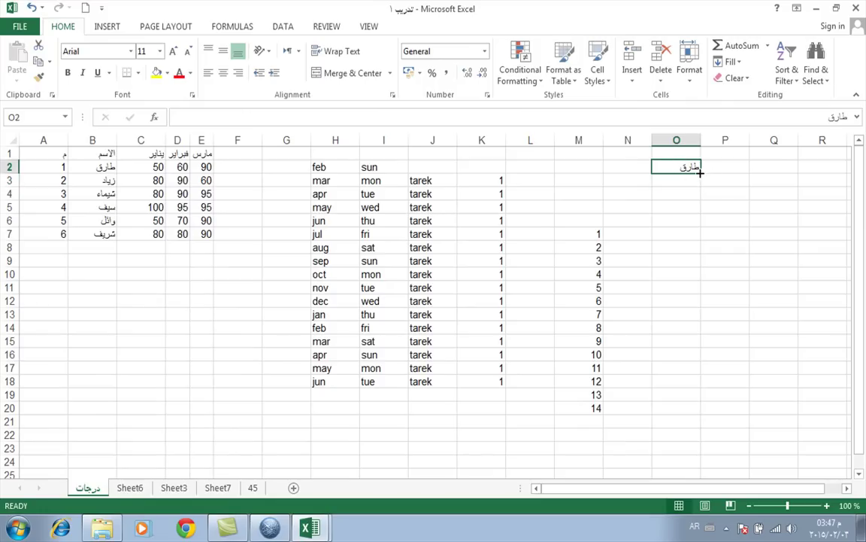
left_click_drag(700, 172, 679, 396)
left_click(726, 274)
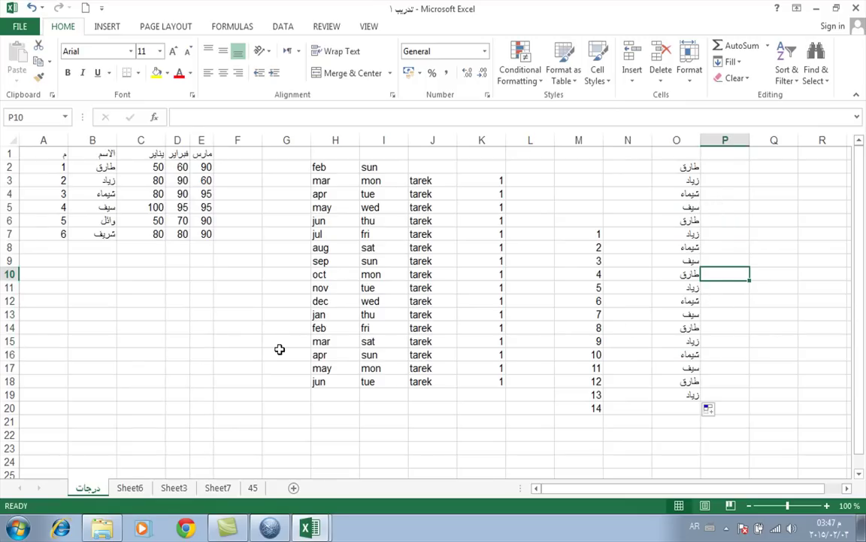
left_click(21, 28)
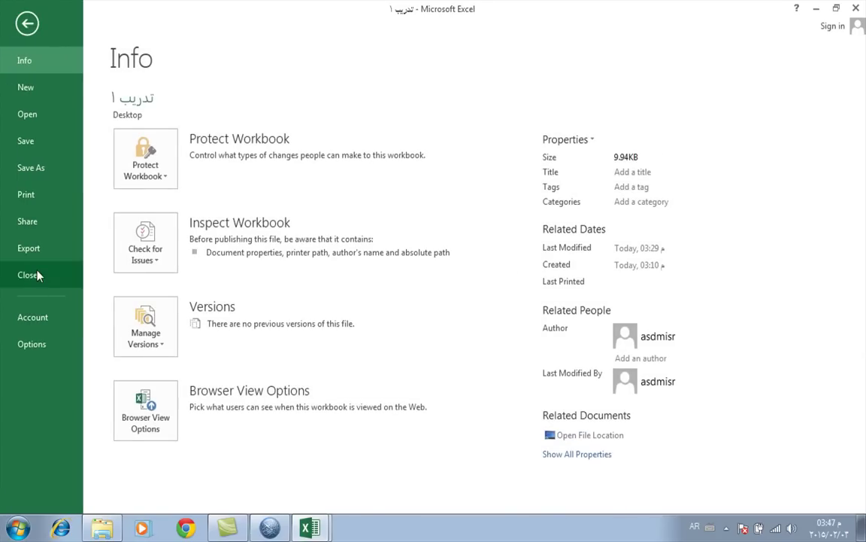
left_click(30, 344)
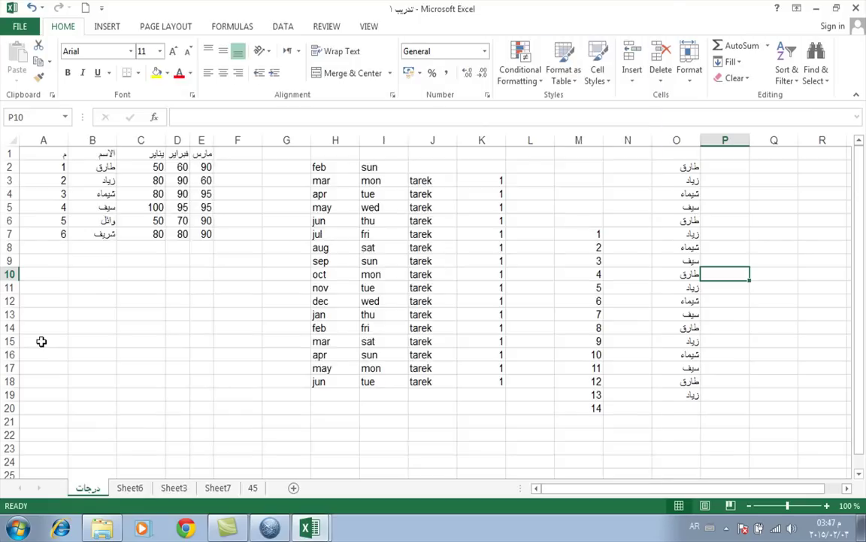
left_click(138, 149)
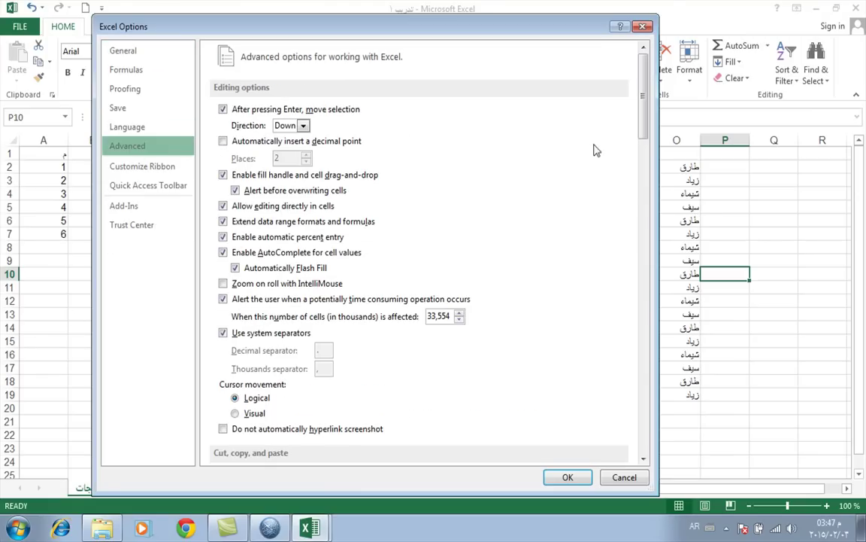
scroll(572, 248, "down", 5)
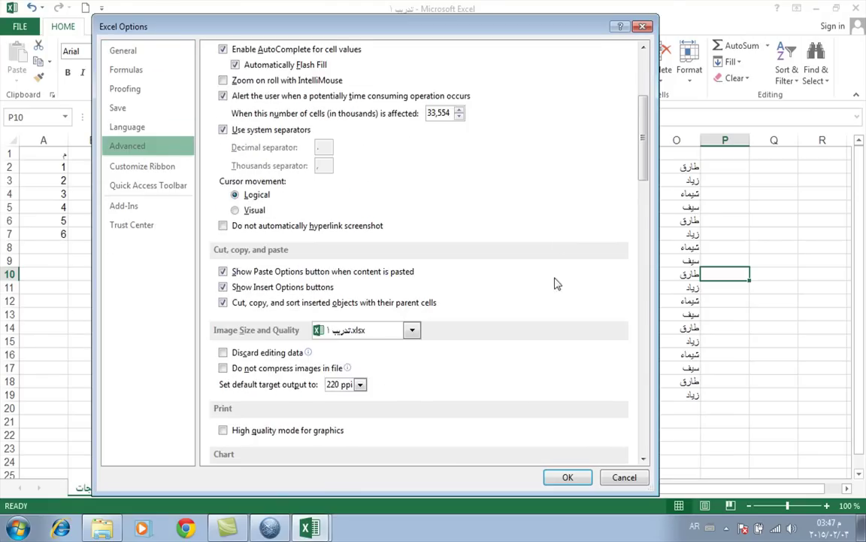
scroll(555, 301, "down", 5)
scroll(554, 316, "down", 5)
scroll(553, 315, "down", 5)
scroll(552, 315, "down", 3)
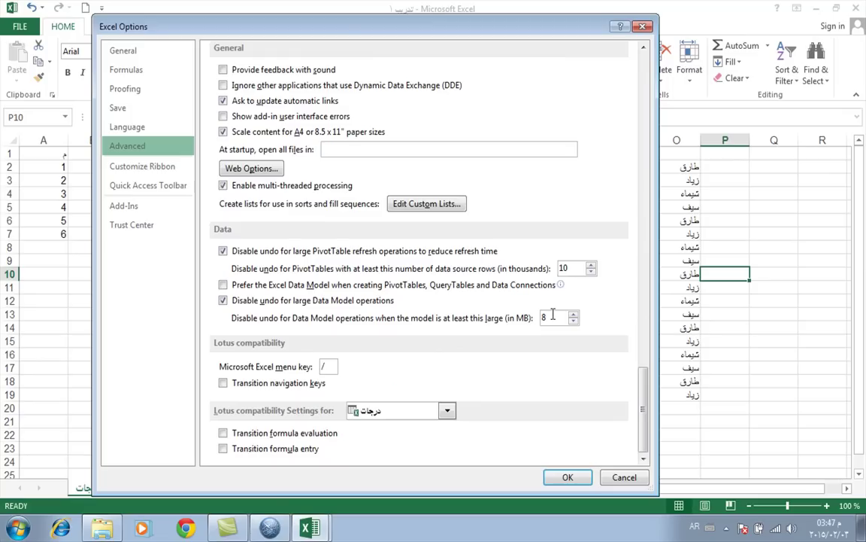
left_click(414, 204)
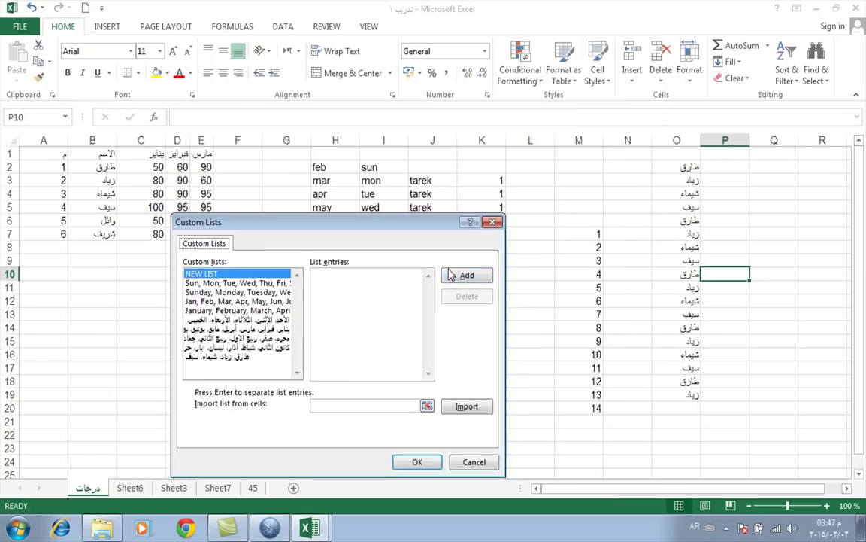
left_click(354, 292)
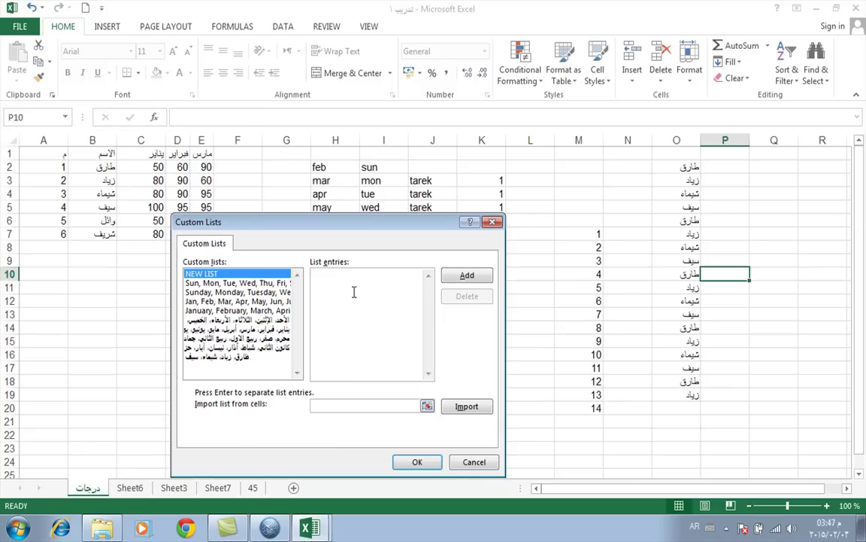
left_click(472, 462)
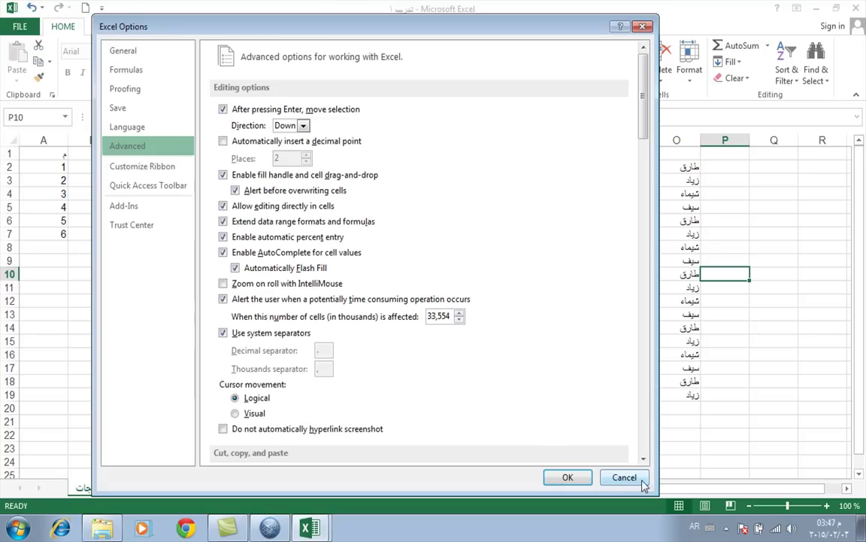
left_click(624, 475)
left_click(557, 393)
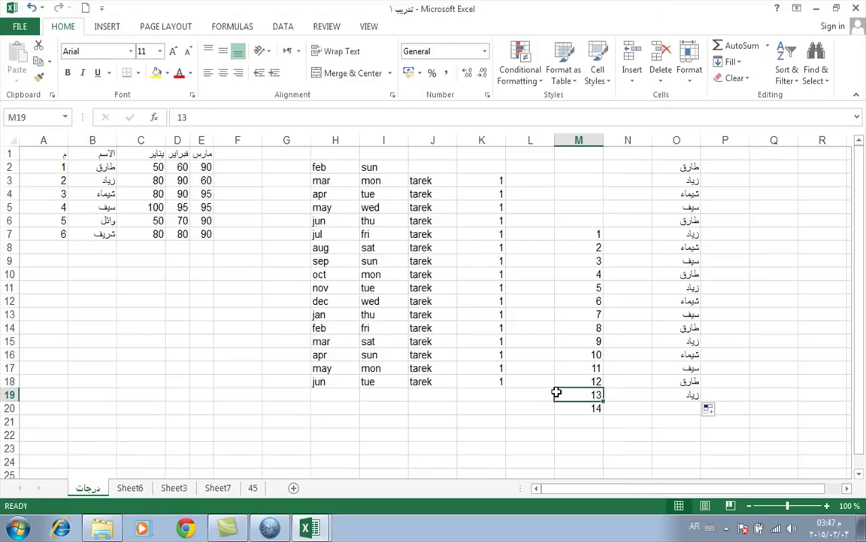